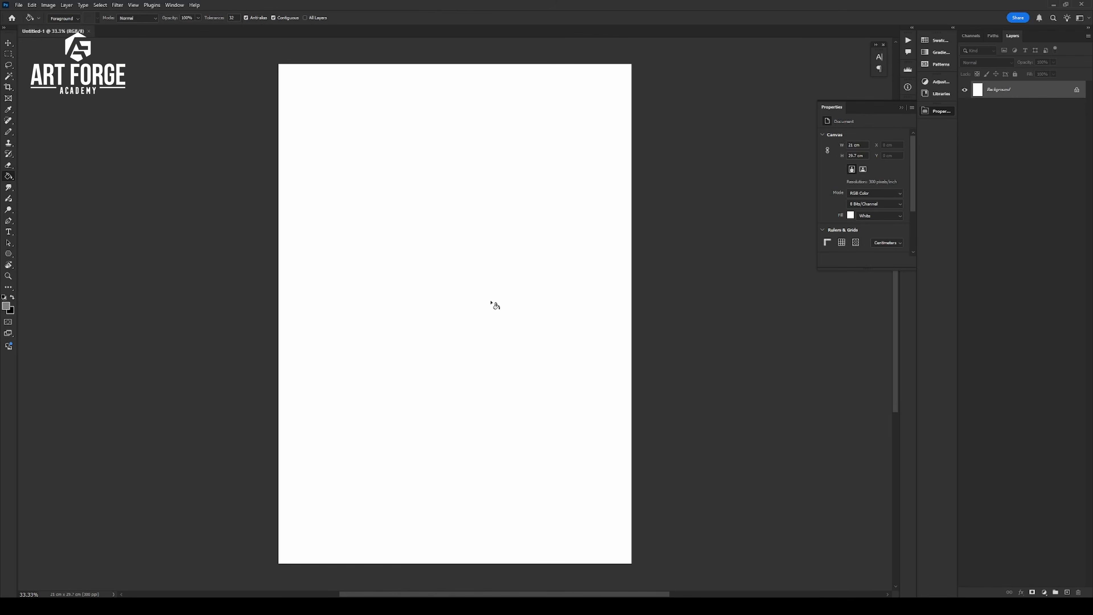
Step: Fill the background with grey and add three new layers above it
{"action": "left_click", "coordinate": [491, 303]}
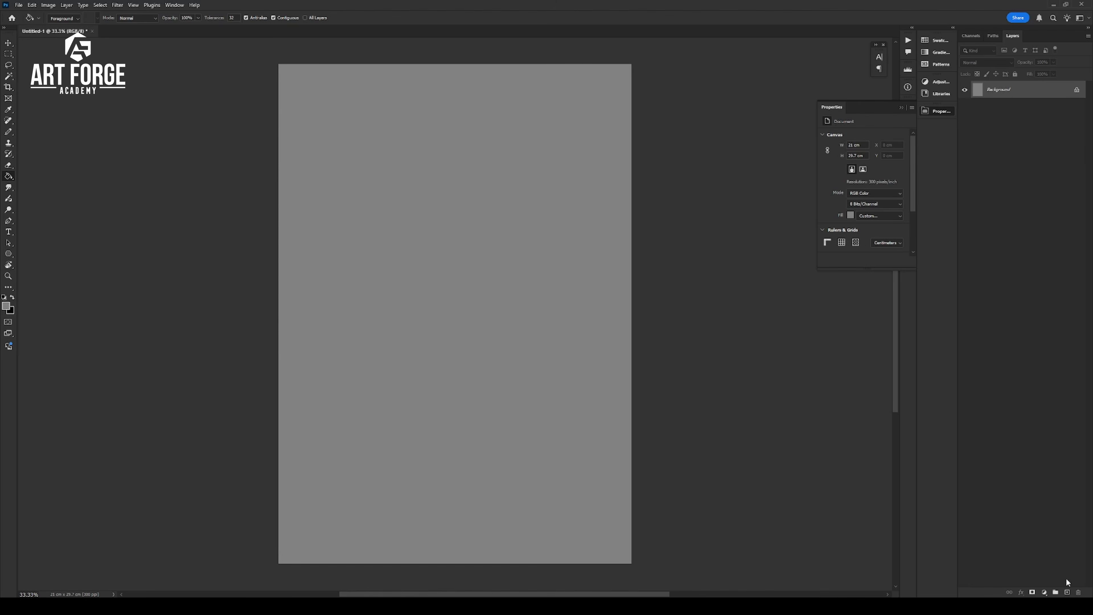
{"action": "left_click", "coordinate": [1067, 592]}
{"action": "left_click", "coordinate": [1067, 592]}
{"action": "left_click", "coordinate": [1067, 592]}
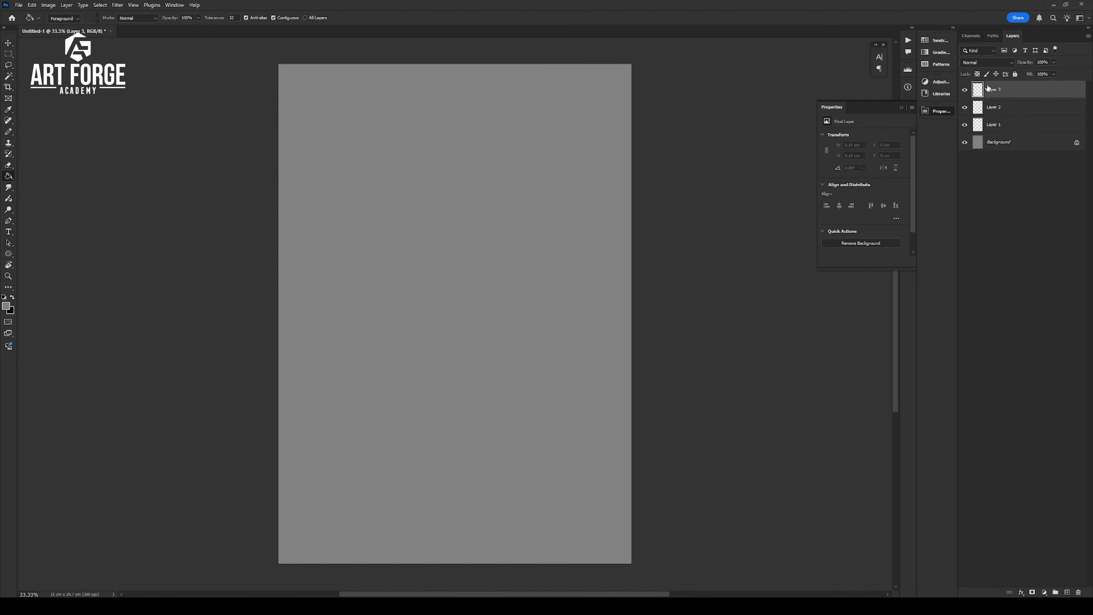
Step: Draw a large orange (ff9c00) number 1 on Layer 1 with a thick Pencil stroke in the page's upper half
{"action": "left_click", "coordinate": [998, 124]}
{"action": "key", "text": "v"}
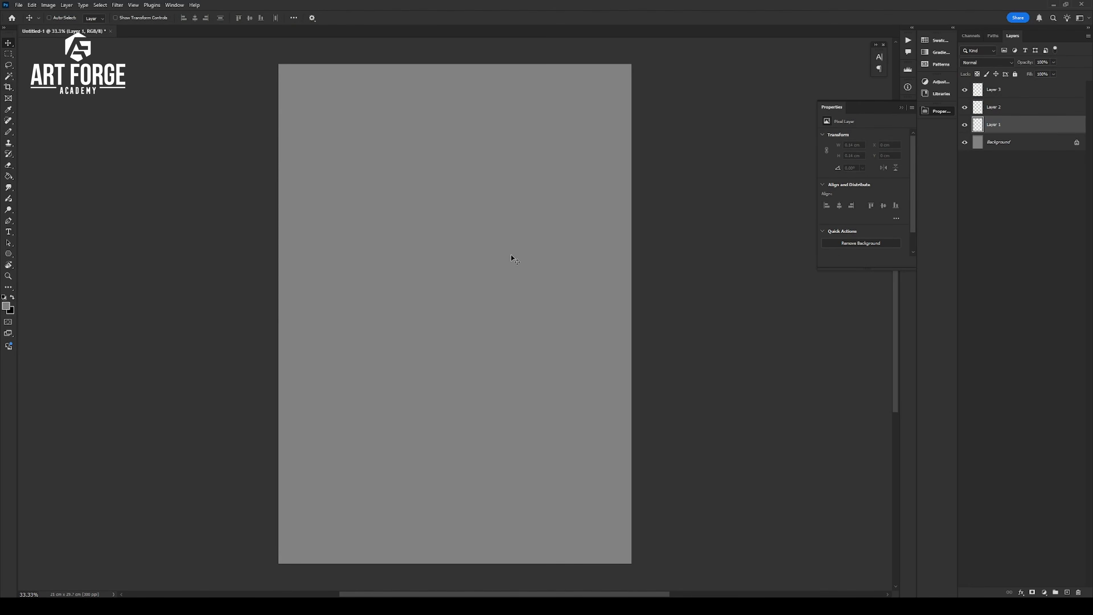
{"action": "key", "text": "b"}
{"action": "right_click", "coordinate": [490, 254]}
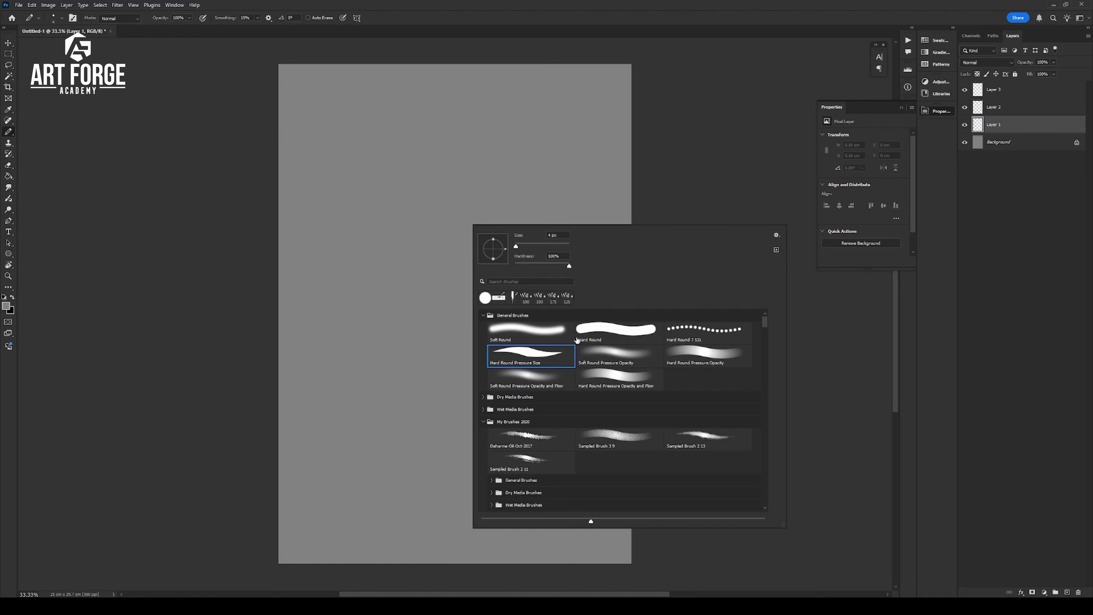
{"action": "left_click", "coordinate": [6, 306]}
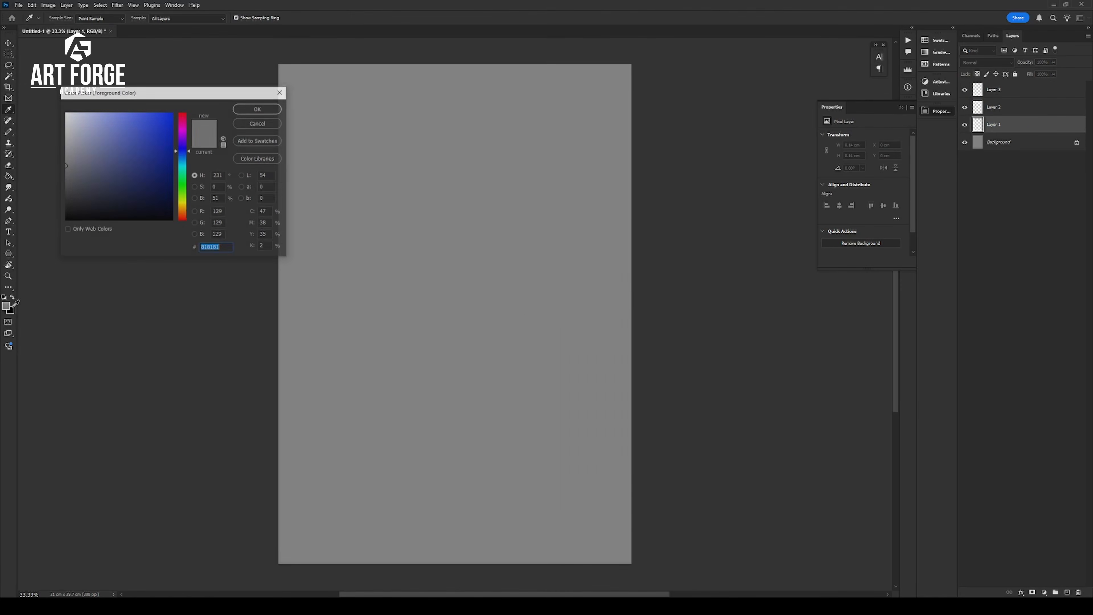
{"action": "left_click", "coordinate": [183, 210]}
{"action": "left_click", "coordinate": [173, 113]}
{"action": "left_click", "coordinate": [258, 109]}
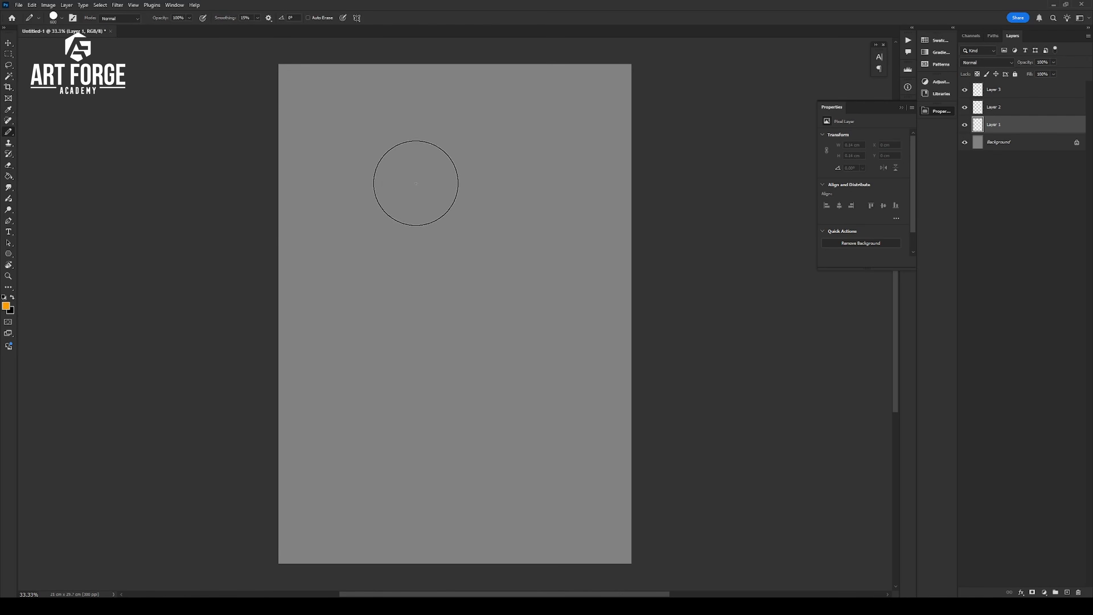
{"action": "key", "text": "bracketleft"}
{"action": "key", "text": "bracketleft"}
{"action": "mouse_move", "coordinate": [411, 180]}
{"action": "left_mouse_down"}
{"action": "mouse_move", "coordinate": [444, 140]}
{"action": "mouse_move", "coordinate": [444, 283]}
{"action": "mouse_move", "coordinate": [464, 291]}
{"action": "left_mouse_up"}
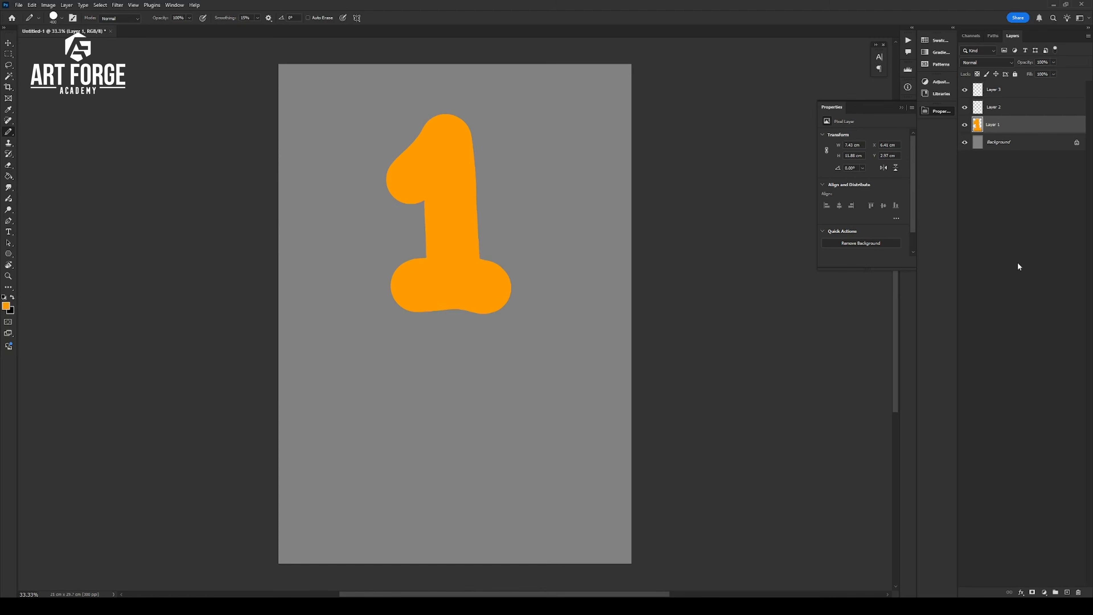
Step: Draw a large purple (8400ff) number 2 on Layer 2, overlapping the orange number
{"action": "left_click", "coordinate": [1002, 109]}
{"action": "left_click", "coordinate": [6, 306]}
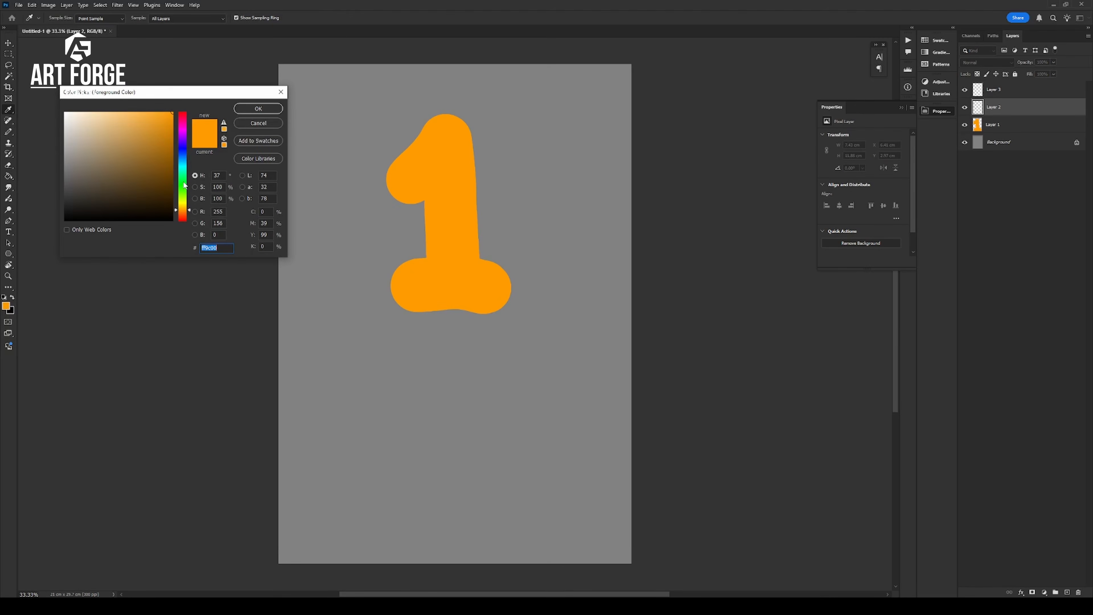
{"action": "left_click", "coordinate": [184, 141]}
{"action": "key", "text": "Return"}
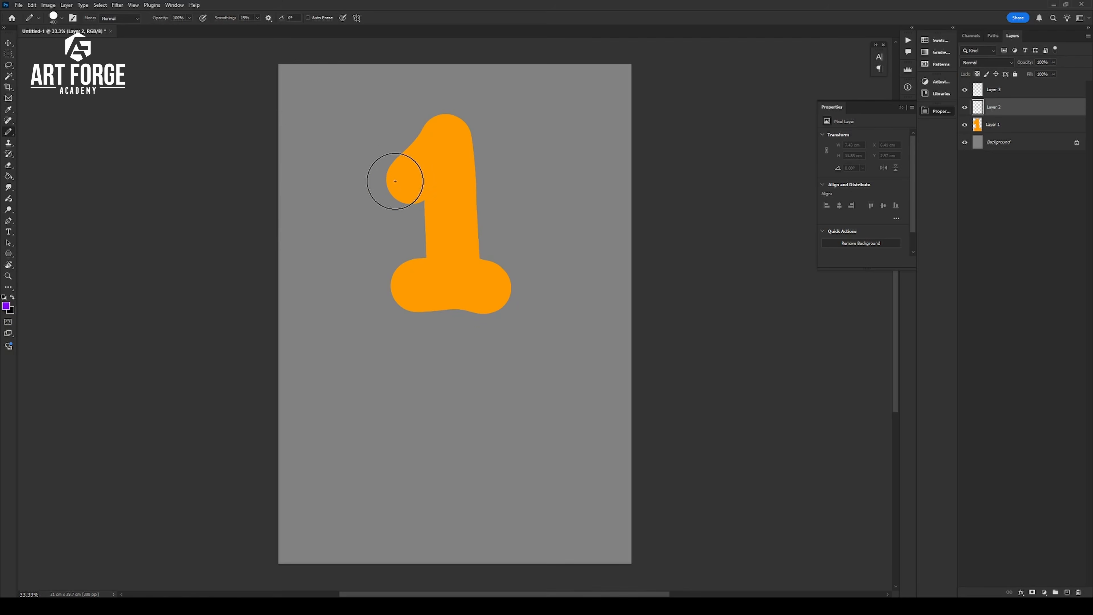
{"action": "mouse_move", "coordinate": [388, 183]}
{"action": "left_mouse_down"}
{"action": "mouse_move", "coordinate": [413, 271]}
{"action": "mouse_move", "coordinate": [543, 270]}
{"action": "left_mouse_up"}
Step: Draw a large magenta-pink number 3 on Layer 3, redoing it after undoing the first attempt
{"action": "left_click", "coordinate": [1002, 89]}
{"action": "left_click", "coordinate": [6, 305]}
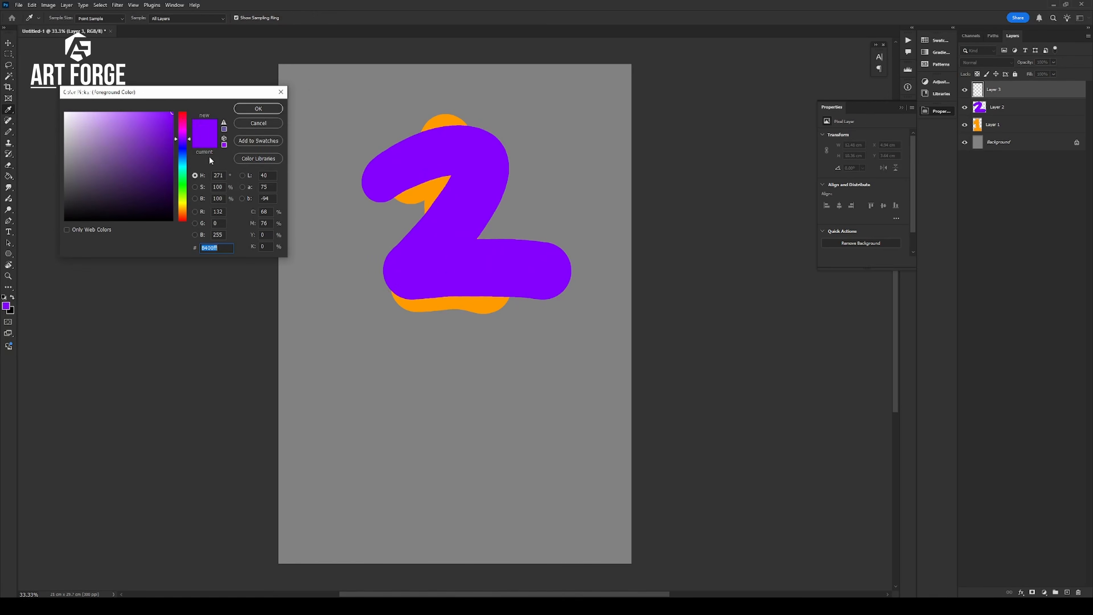
{"action": "left_click", "coordinate": [183, 126]}
{"action": "left_click", "coordinate": [254, 113]}
{"action": "mouse_move", "coordinate": [409, 178]}
{"action": "left_mouse_down"}
{"action": "mouse_move", "coordinate": [496, 318]}
{"action": "mouse_move", "coordinate": [434, 286]}
{"action": "mouse_move", "coordinate": [432, 172]}
{"action": "mouse_move", "coordinate": [441, 316]}
{"action": "left_mouse_up"}
{"action": "key", "text": "ctrl+z"}
{"action": "left_click_drag", "start_coordinate": [507, 297], "coordinate": [517, 268]}
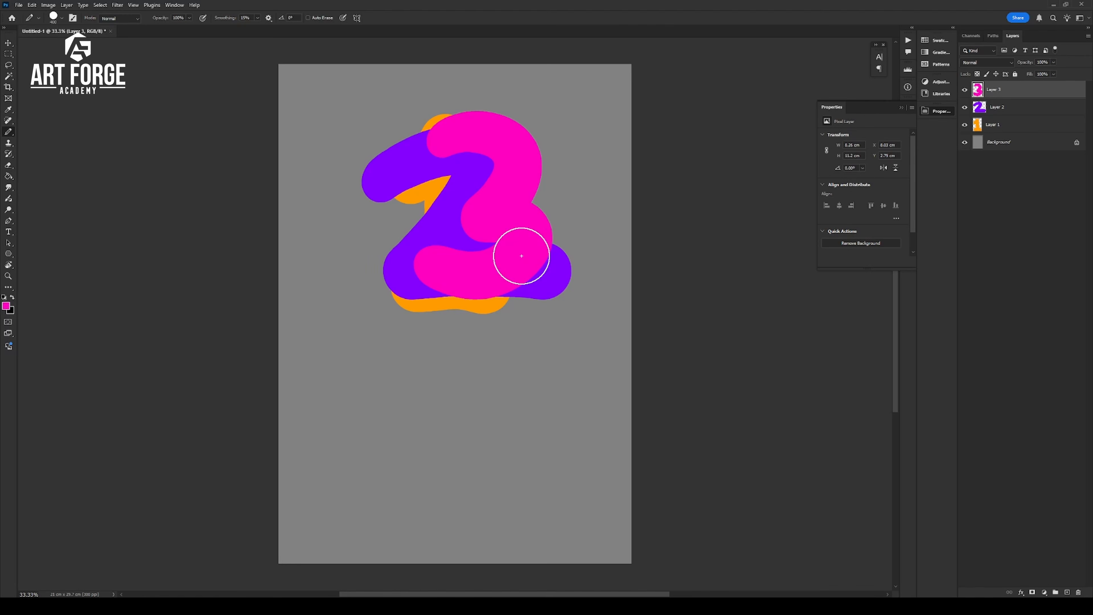
Step: Reorder the layers so number 1 is topmost and number 3 lowest, and group all three as "Numbers"
{"action": "left_click_drag", "start_coordinate": [999, 124], "coordinate": [999, 87]}
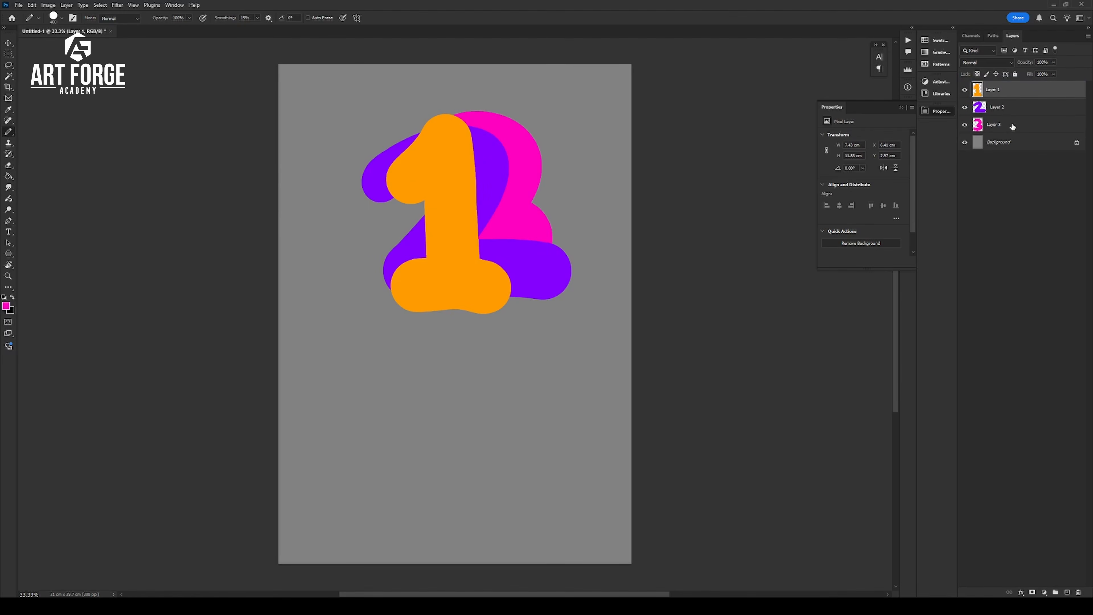
{"action": "left_click", "coordinate": [1012, 126], "text": "shift"}
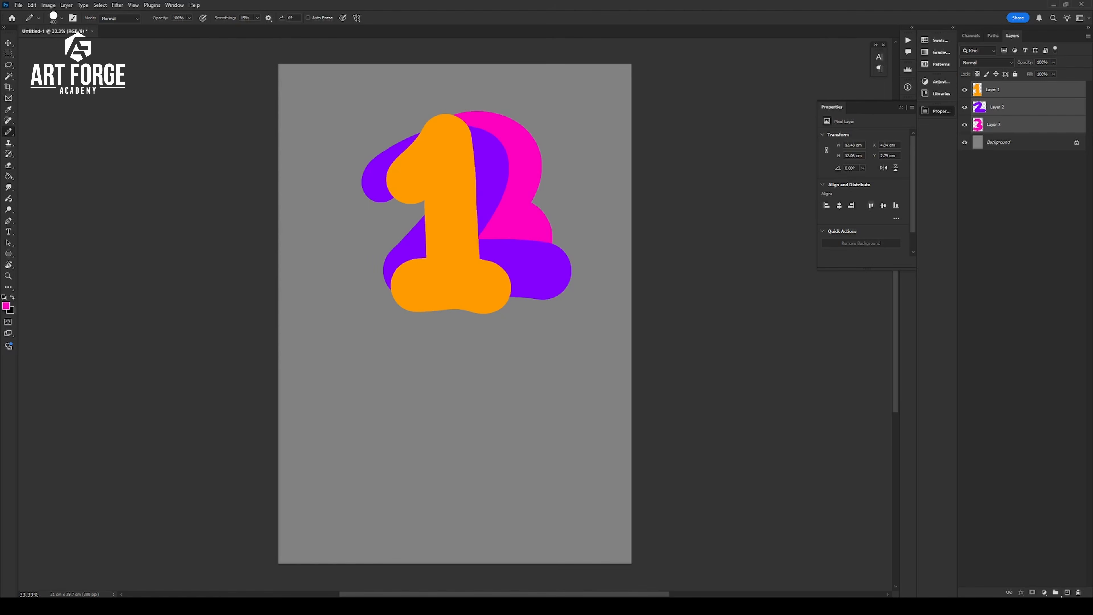
{"action": "left_click", "coordinate": [1054, 592]}
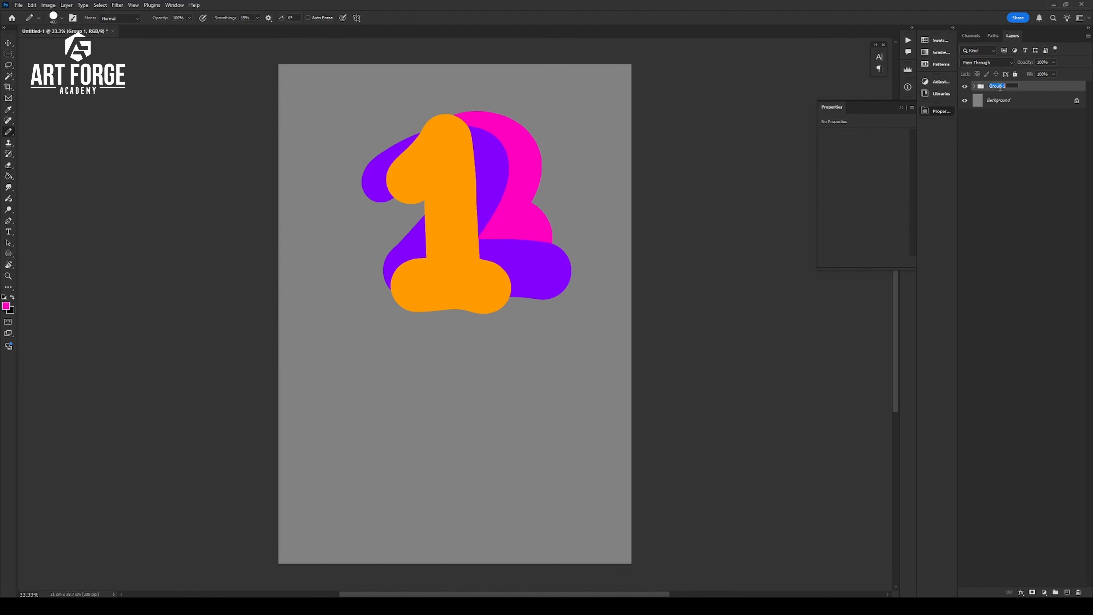
{"action": "type", "text": "Numbers"}
Step: Rename the group's layers Number 01, Number 02 and Number 03 to match the digits they hold
{"action": "key", "text": "Tab"}
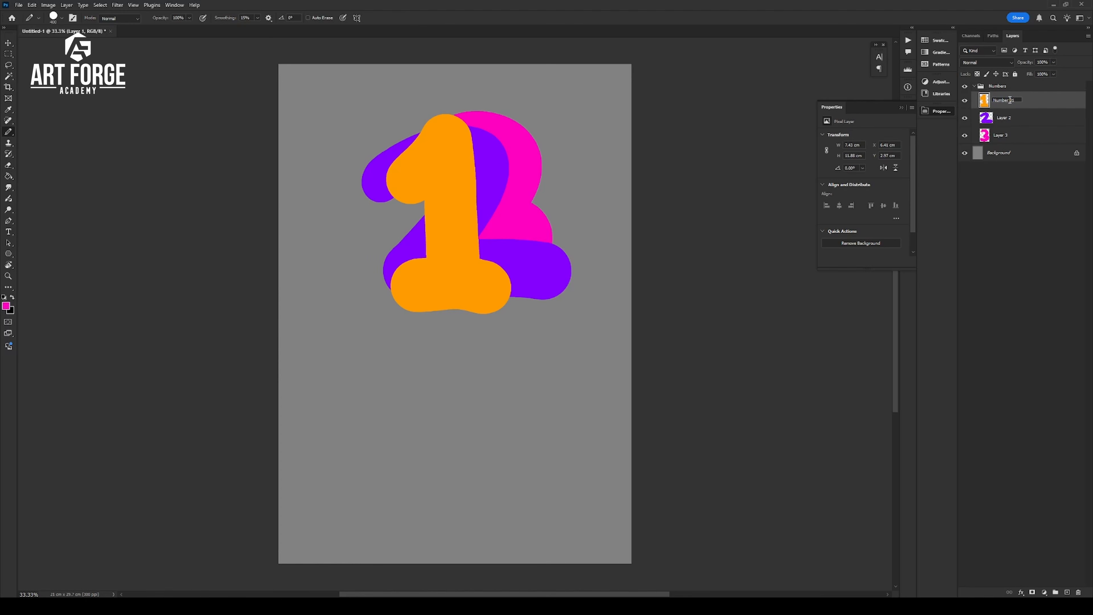
{"action": "double_click", "coordinate": [1011, 119]}
{"action": "type", "text": "Number 01"}
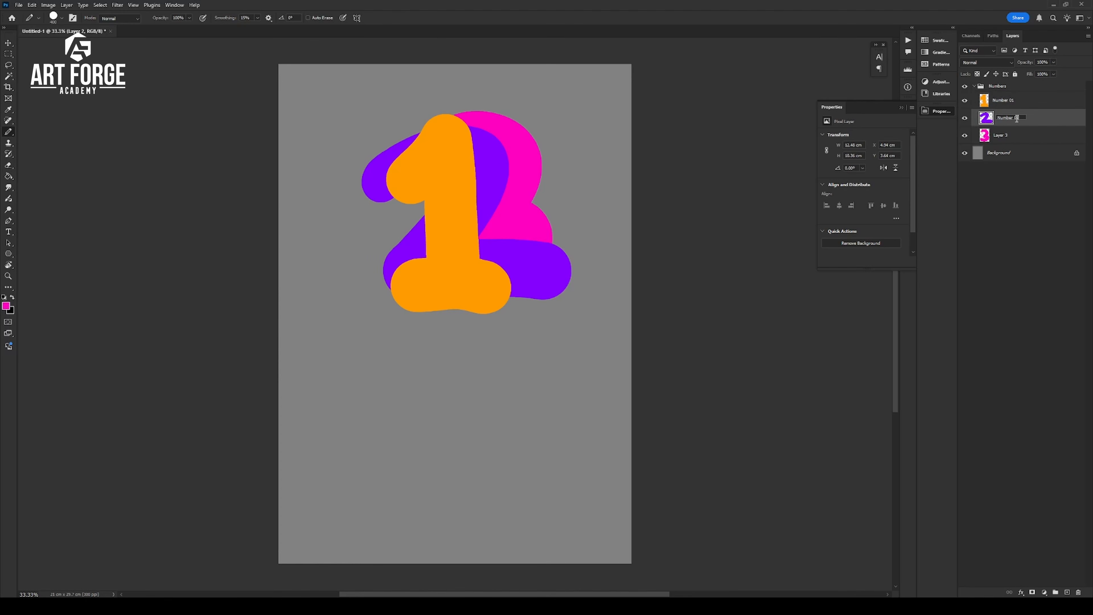
{"action": "double_click", "coordinate": [1007, 137]}
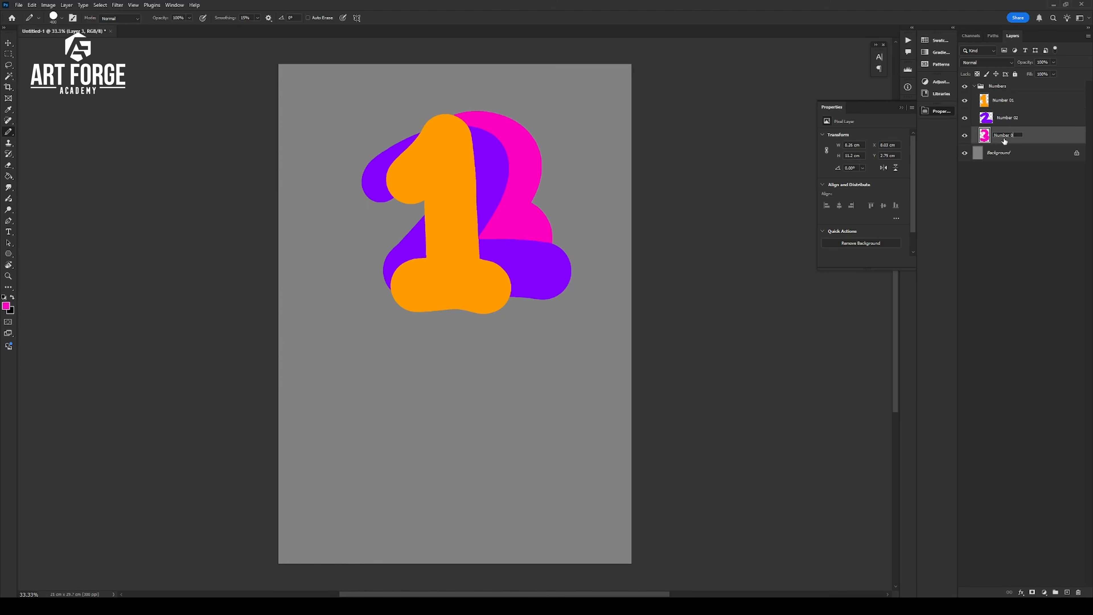
{"action": "key", "text": "Return"}
Step: Delete the Number 01 layer
{"action": "left_click", "coordinate": [1011, 101]}
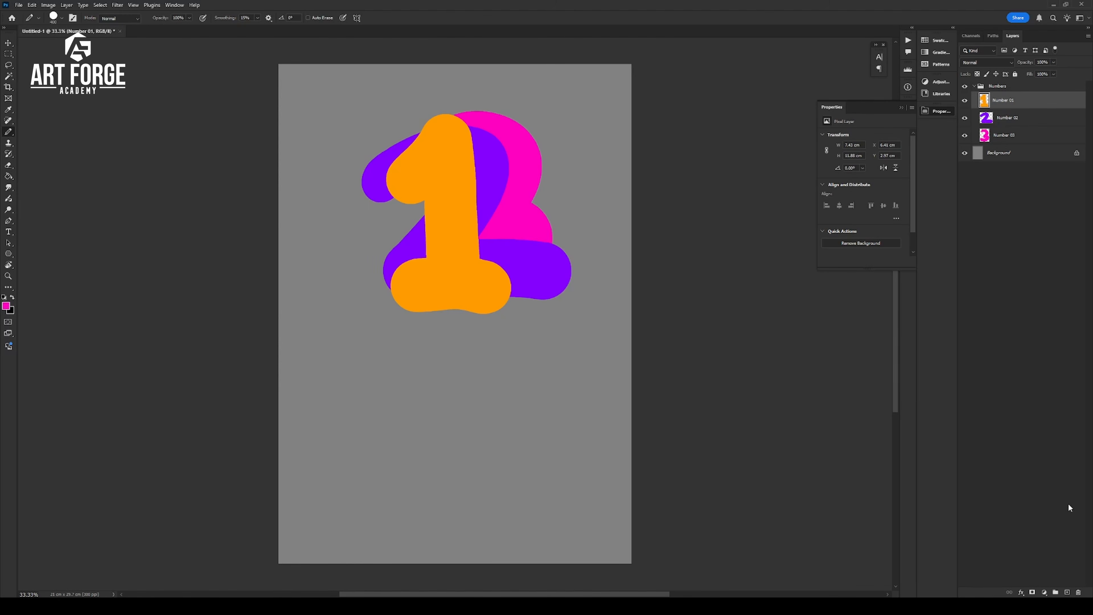
{"action": "left_click", "coordinate": [1078, 593]}
{"action": "left_click", "coordinate": [507, 219]}
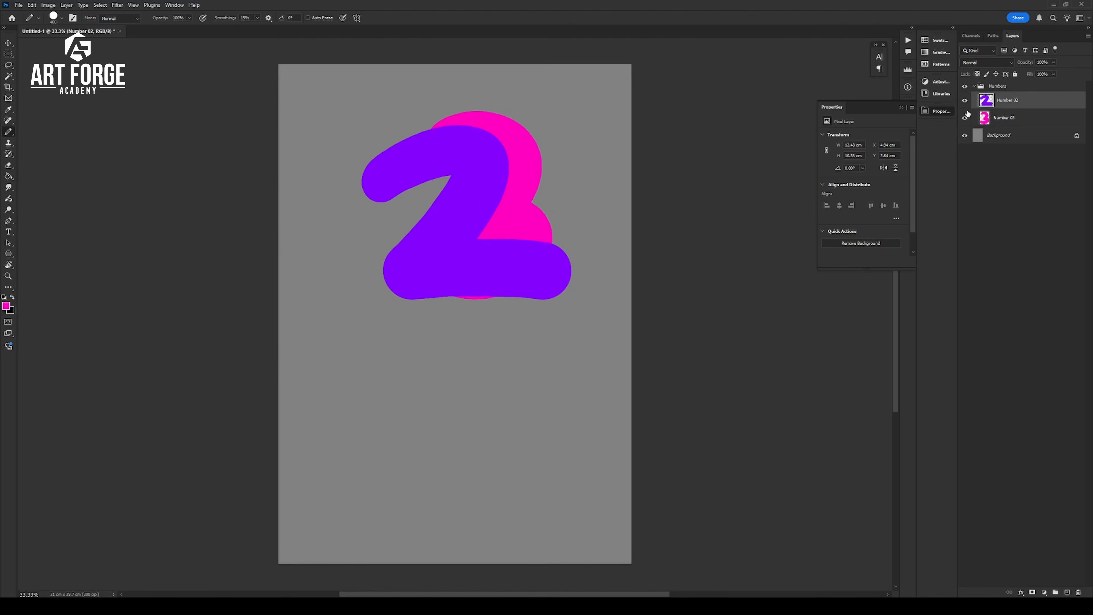
Step: Hide the Number 02 and Number 03 layers and collapse the Numbers group
{"action": "left_click", "coordinate": [966, 102]}
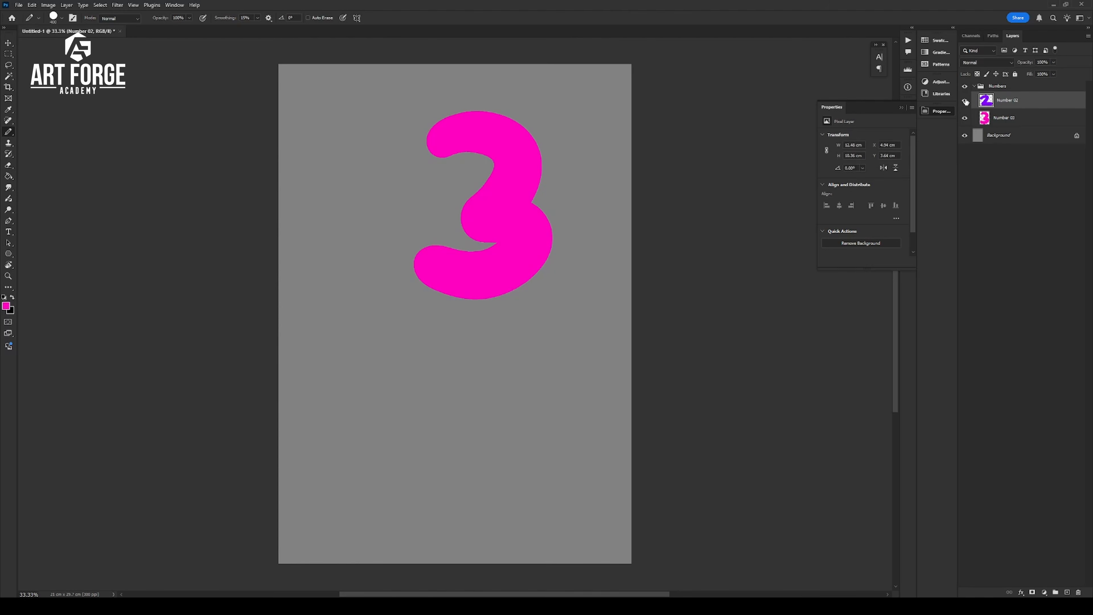
{"action": "left_click", "coordinate": [966, 101]}
{"action": "left_click", "coordinate": [966, 101]}
{"action": "left_click", "coordinate": [966, 120]}
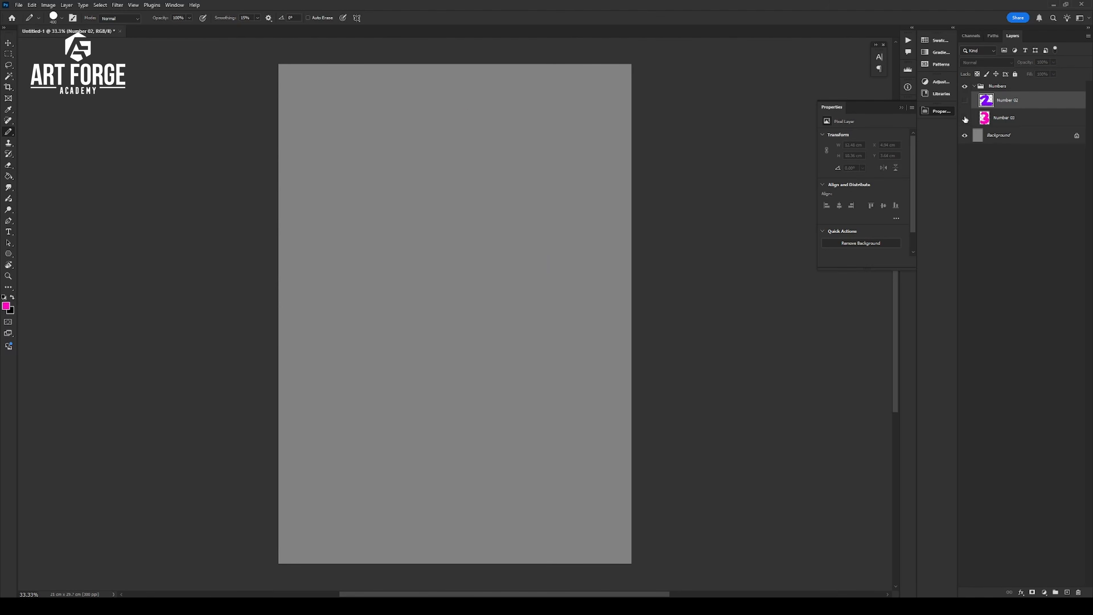
{"action": "left_click", "coordinate": [973, 86]}
Step: Create a new portrait A4 document, 210 x 297 mm at 300 pixels/inch with a white background
{"action": "left_click", "coordinate": [19, 5]}
{"action": "left_click", "coordinate": [26, 14]}
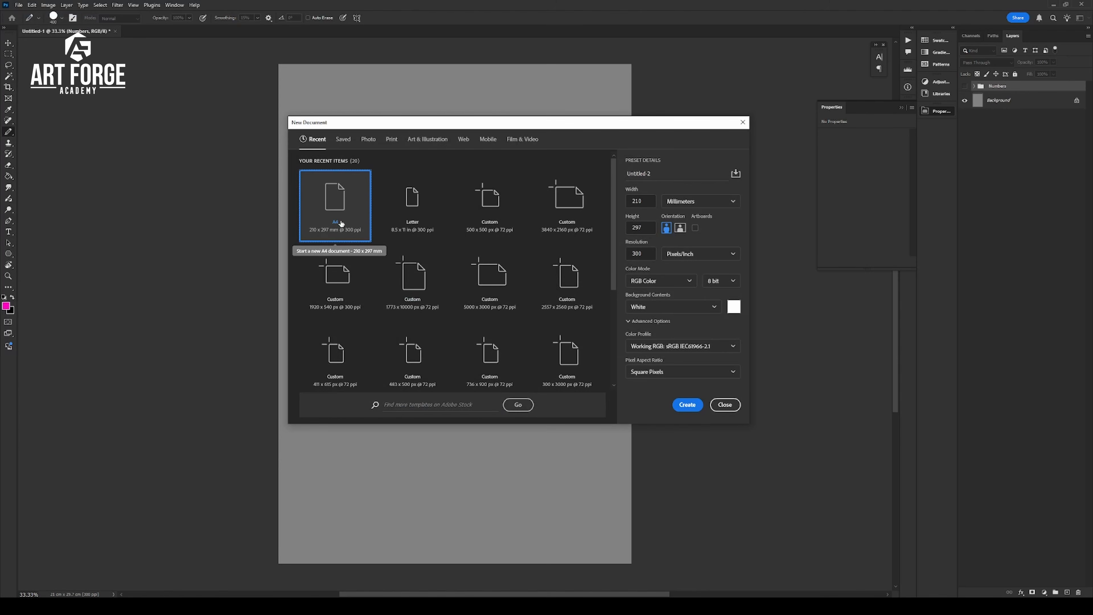
{"action": "left_click", "coordinate": [691, 408]}
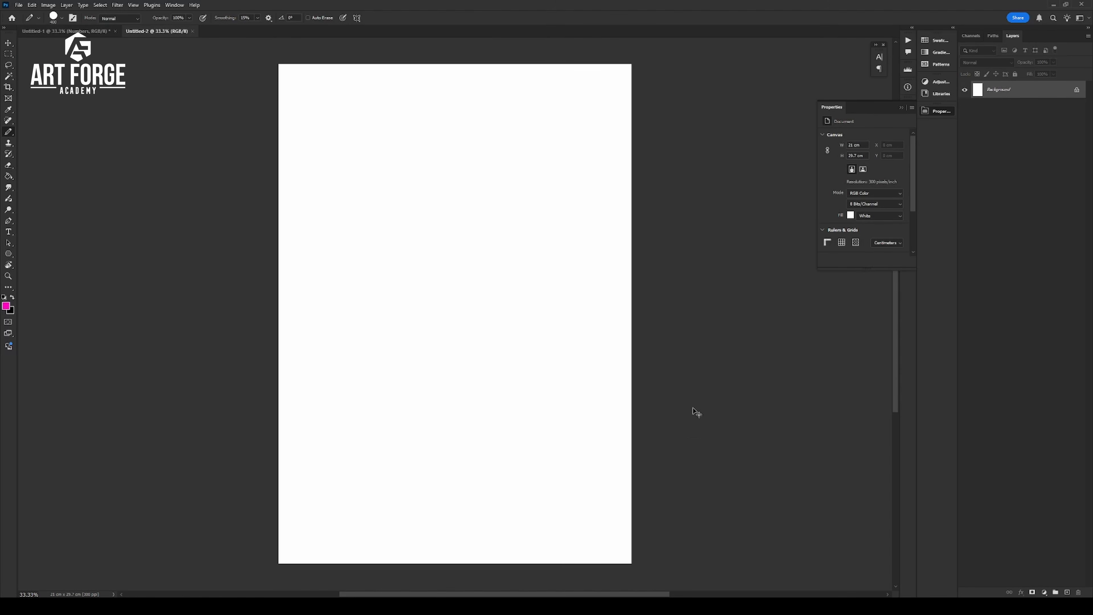
Step: Turn the white background mid-grey with Hue/Saturation, setting Lightness to -50
{"action": "key", "text": "ctrl+u"}
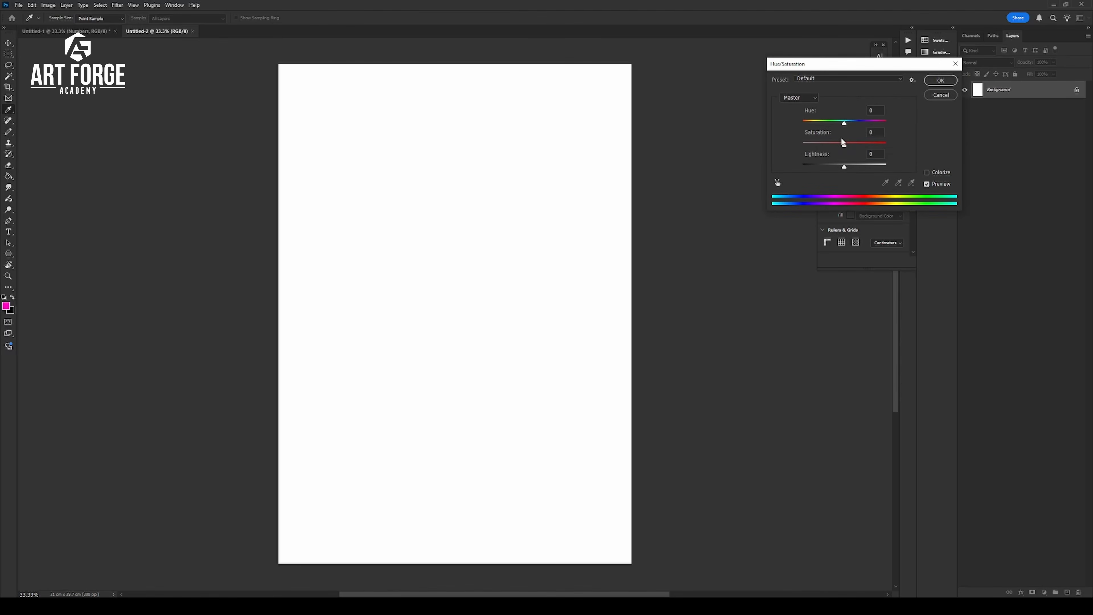
{"action": "type", "text": "-50"}
{"action": "key", "text": "Return"}
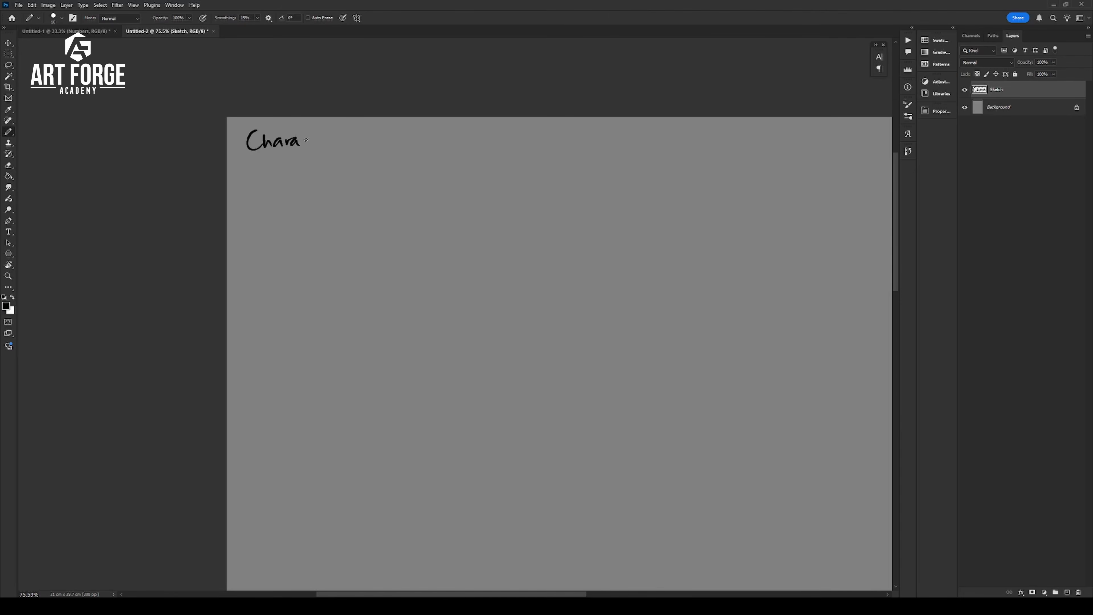
Step: Handwrite the title "Character Sketch 01" in black across the page top on a Sketch layer, undoing a stray stroke
{"action": "mouse_move", "coordinate": [303, 138]}
{"action": "left_mouse_down"}
{"action": "mouse_move", "coordinate": [389, 139]}
{"action": "mouse_move", "coordinate": [452, 137]}
{"action": "left_mouse_up"}
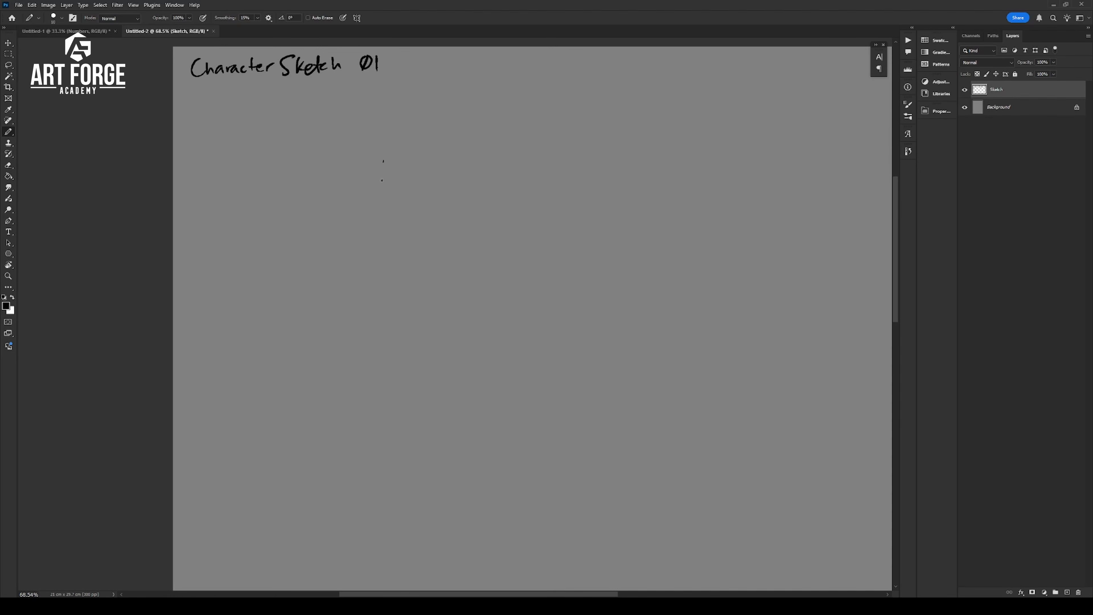
{"action": "left_click_drag", "start_coordinate": [321, 122], "coordinate": [320, 199]}
{"action": "key", "text": "ctrl+z"}
Step: Sketch a large square with a narrow upright rectangle overlapping it below the title using the Brush tool
{"action": "key", "text": "b"}
{"action": "left_click_drag", "start_coordinate": [334, 122], "coordinate": [333, 233]}
{"action": "left_click_drag", "start_coordinate": [431, 121], "coordinate": [437, 223]}
{"action": "left_click_drag", "start_coordinate": [322, 233], "coordinate": [433, 225]}
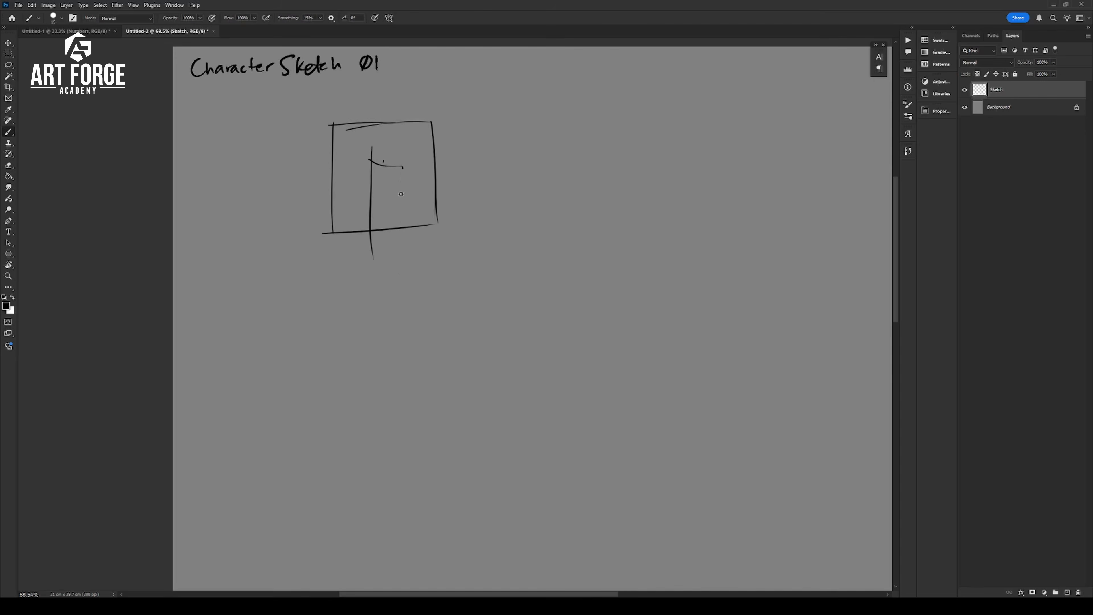
{"action": "left_click_drag", "start_coordinate": [402, 166], "coordinate": [398, 272]}
{"action": "left_click_drag", "start_coordinate": [555, 250], "coordinate": [391, 268]}
Step: Continue the row of basic character shapes with a tall triangle, a small inverted triangle and upright ovals
{"action": "left_click_drag", "start_coordinate": [442, 144], "coordinate": [414, 273]}
{"action": "left_click_drag", "start_coordinate": [441, 144], "coordinate": [482, 277]}
{"action": "left_click_drag", "start_coordinate": [518, 203], "coordinate": [500, 262]}
{"action": "left_click_drag", "start_coordinate": [561, 215], "coordinate": [590, 271]}
{"action": "left_click_drag", "start_coordinate": [388, 267], "coordinate": [555, 258]}
Step: Sketch more tall, rough silhouette lines around the row of basic shapes
{"action": "left_click_drag", "start_coordinate": [218, 152], "coordinate": [226, 257]}
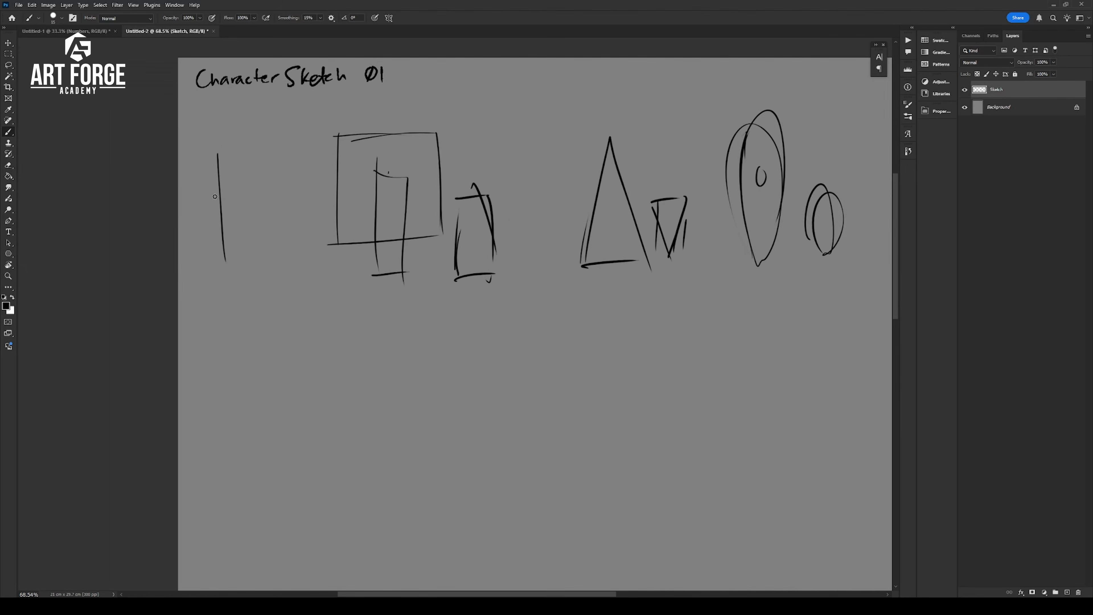
{"action": "left_click_drag", "start_coordinate": [254, 141], "coordinate": [258, 274]}
{"action": "mouse_move", "coordinate": [366, 254]}
{"action": "left_mouse_down"}
{"action": "mouse_move", "coordinate": [308, 253]}
{"action": "mouse_move", "coordinate": [368, 254]}
{"action": "left_mouse_up"}
{"action": "key", "text": "b"}
{"action": "mouse_move", "coordinate": [288, 222]}
{"action": "left_mouse_down"}
{"action": "mouse_move", "coordinate": [295, 259]}
{"action": "mouse_move", "coordinate": [317, 275]}
{"action": "mouse_move", "coordinate": [298, 261]}
{"action": "left_mouse_up"}
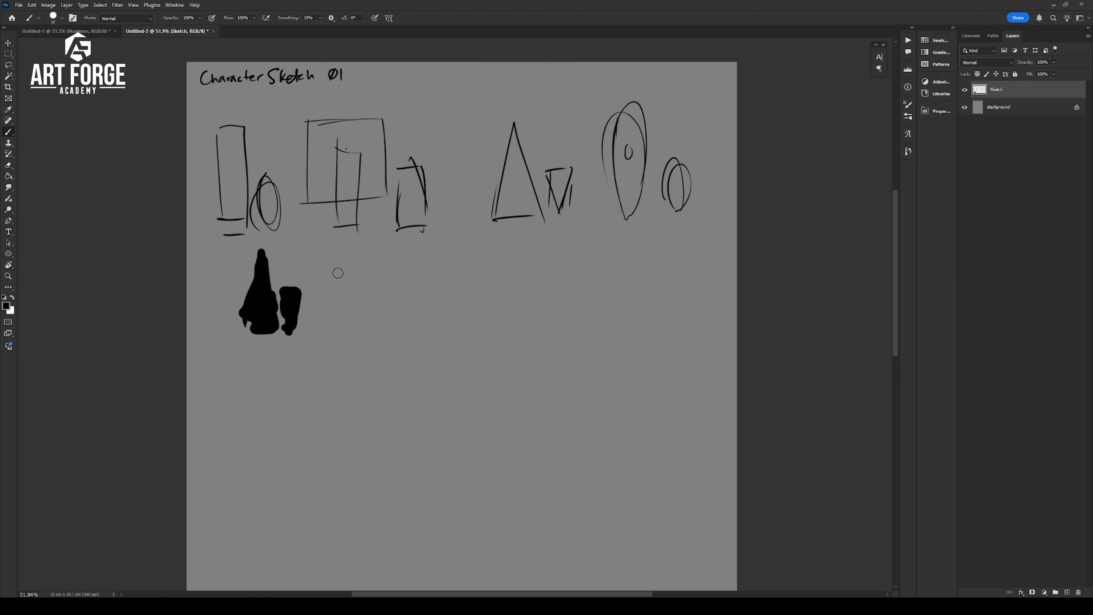
{"action": "left_click_drag", "start_coordinate": [337, 270], "coordinate": [379, 296]}
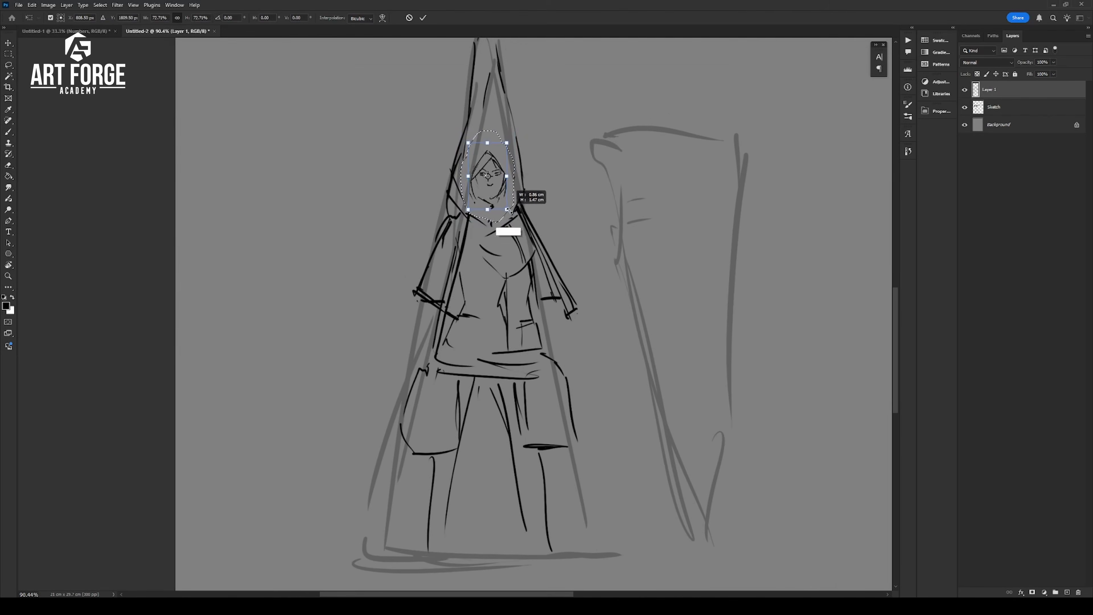
Step: Scale down the robed figure's head and redraw the hood and collar lines around it
{"action": "left_click_drag", "start_coordinate": [496, 131], "coordinate": [453, 212]}
{"action": "left_click_drag", "start_coordinate": [456, 185], "coordinate": [495, 238]}
{"action": "left_click_drag", "start_coordinate": [524, 185], "coordinate": [501, 224]}
{"action": "left_click_drag", "start_coordinate": [474, 388], "coordinate": [494, 247]}
{"action": "left_click_drag", "start_coordinate": [346, 275], "coordinate": [268, 275]}
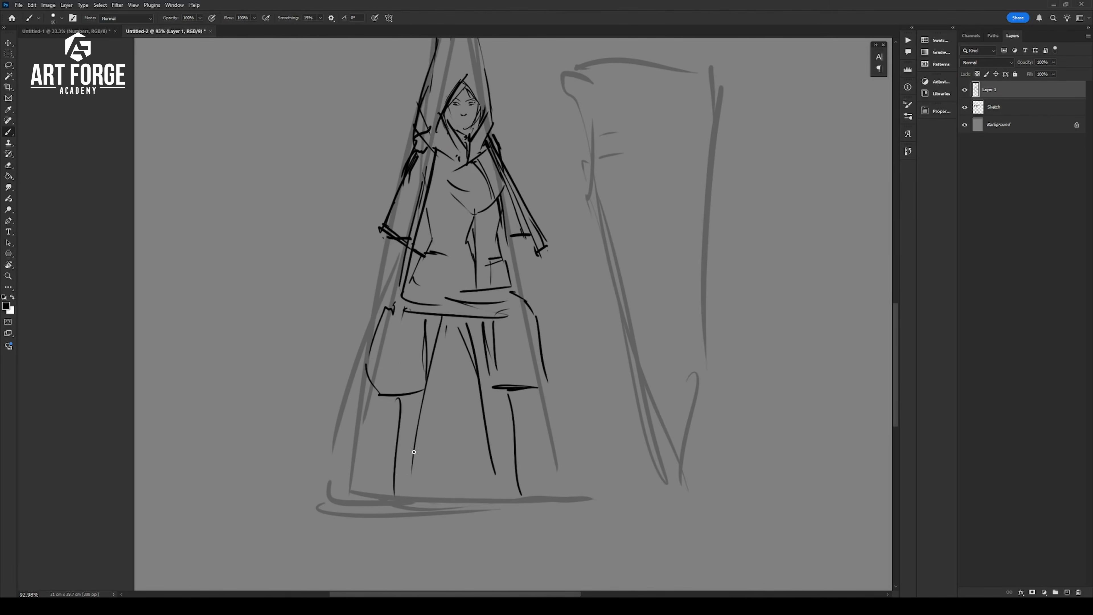
Step: Sketch the robed figure's boots and the long cloak edges falling beside the legs
{"action": "left_click_drag", "start_coordinate": [365, 493], "coordinate": [404, 483]}
{"action": "left_click_drag", "start_coordinate": [409, 475], "coordinate": [421, 503]}
{"action": "left_click_drag", "start_coordinate": [375, 508], "coordinate": [416, 504]}
{"action": "left_click_drag", "start_coordinate": [495, 471], "coordinate": [533, 504]}
{"action": "mouse_move", "coordinate": [469, 301]}
{"action": "left_mouse_down"}
{"action": "mouse_move", "coordinate": [477, 344]}
{"action": "mouse_move", "coordinate": [512, 363]}
{"action": "left_mouse_up"}
{"action": "left_click_drag", "start_coordinate": [530, 287], "coordinate": [579, 504]}
{"action": "left_click_drag", "start_coordinate": [399, 357], "coordinate": [343, 492]}
Step: Sketch the figure's waist belt, tunic folds and the forearm below the sleeve
{"action": "mouse_move", "coordinate": [459, 279]}
{"action": "left_mouse_down"}
{"action": "mouse_move", "coordinate": [454, 354]}
{"action": "mouse_move", "coordinate": [538, 354]}
{"action": "left_mouse_up"}
{"action": "left_click_drag", "start_coordinate": [455, 228], "coordinate": [467, 289]}
{"action": "left_click_drag", "start_coordinate": [418, 375], "coordinate": [461, 333]}
{"action": "left_click_drag", "start_coordinate": [438, 364], "coordinate": [513, 367]}
{"action": "mouse_move", "coordinate": [415, 386]}
{"action": "left_mouse_down"}
{"action": "mouse_move", "coordinate": [483, 387]}
{"action": "mouse_move", "coordinate": [510, 297]}
{"action": "left_mouse_up"}
{"action": "left_click_drag", "start_coordinate": [359, 264], "coordinate": [346, 335]}
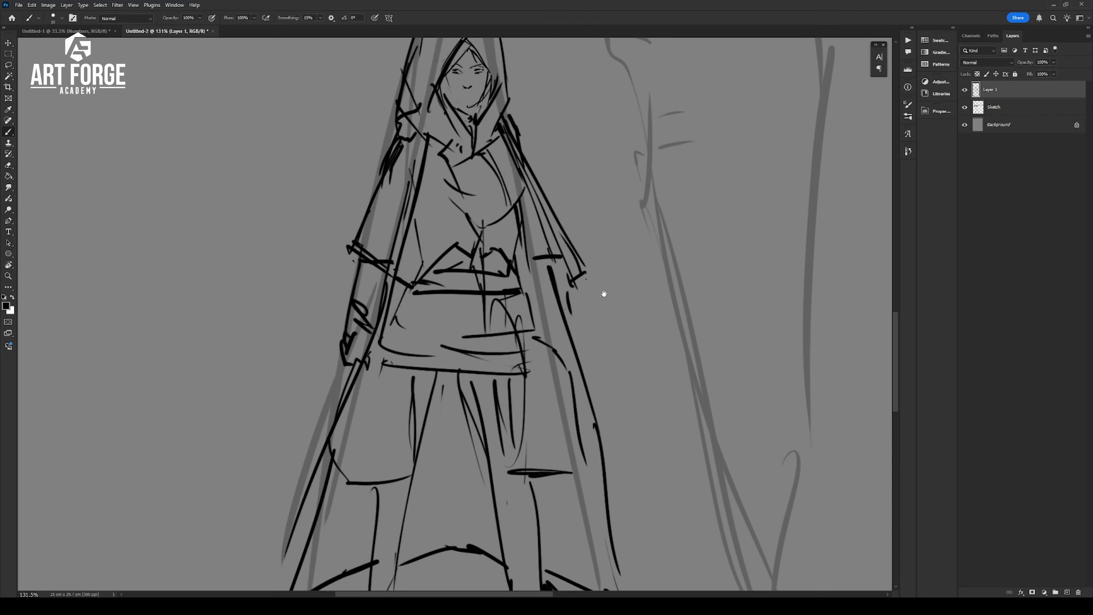
Step: Sketch the figure's other forearm and hand beside the tunic and refine the nearby clothing lines
{"action": "left_click_drag", "start_coordinate": [602, 293], "coordinate": [565, 341]}
{"action": "left_click_drag", "start_coordinate": [520, 316], "coordinate": [548, 364]}
{"action": "left_click_drag", "start_coordinate": [508, 339], "coordinate": [512, 352]}
{"action": "left_click_drag", "start_coordinate": [620, 280], "coordinate": [578, 288], "text": "ctrl"}
{"action": "left_click_drag", "start_coordinate": [516, 150], "coordinate": [522, 297]}
{"action": "left_click_drag", "start_coordinate": [484, 280], "coordinate": [535, 278], "text": "ctrl"}
{"action": "left_click_drag", "start_coordinate": [483, 108], "coordinate": [477, 214]}
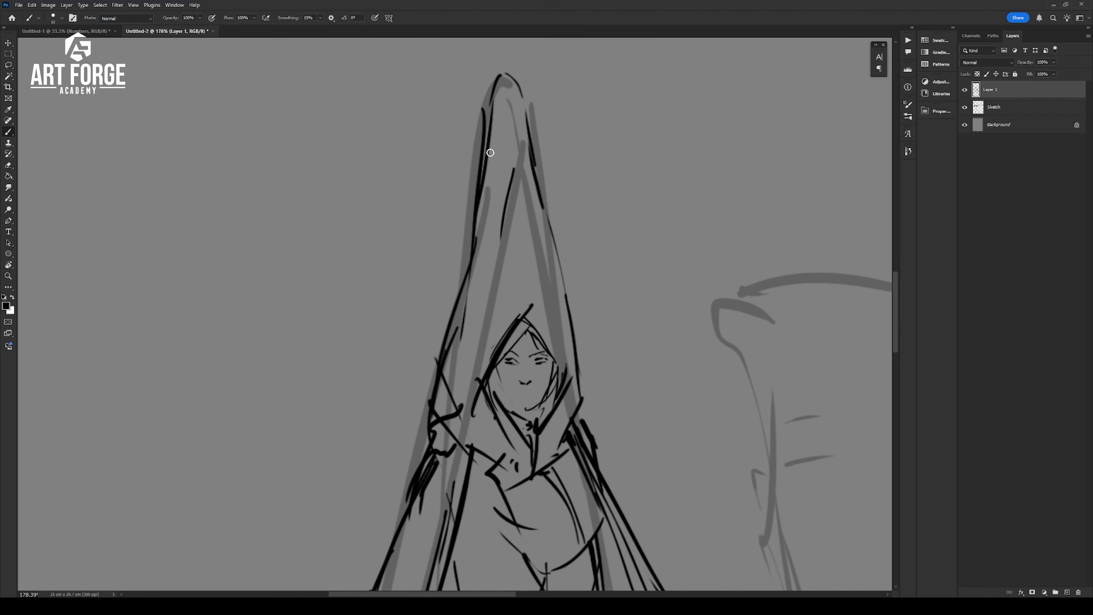
Step: Outline the tall tip of the triangular silhouette and draw a peaked hood around the figure's face
{"action": "left_click_drag", "start_coordinate": [499, 74], "coordinate": [491, 151]}
{"action": "left_click_drag", "start_coordinate": [500, 65], "coordinate": [523, 97]}
{"action": "left_click_drag", "start_coordinate": [522, 208], "coordinate": [525, 322]}
{"action": "mouse_move", "coordinate": [521, 211]}
{"action": "left_mouse_down"}
{"action": "mouse_move", "coordinate": [522, 340]}
{"action": "mouse_move", "coordinate": [517, 259]}
{"action": "left_mouse_up"}
{"action": "left_click_drag", "start_coordinate": [485, 280], "coordinate": [445, 305]}
{"action": "left_click_drag", "start_coordinate": [446, 260], "coordinate": [524, 169]}
{"action": "left_click_drag", "start_coordinate": [526, 172], "coordinate": [576, 257]}
{"action": "left_click_drag", "start_coordinate": [445, 332], "coordinate": [520, 379]}
{"action": "left_click_drag", "start_coordinate": [566, 374], "coordinate": [440, 92]}
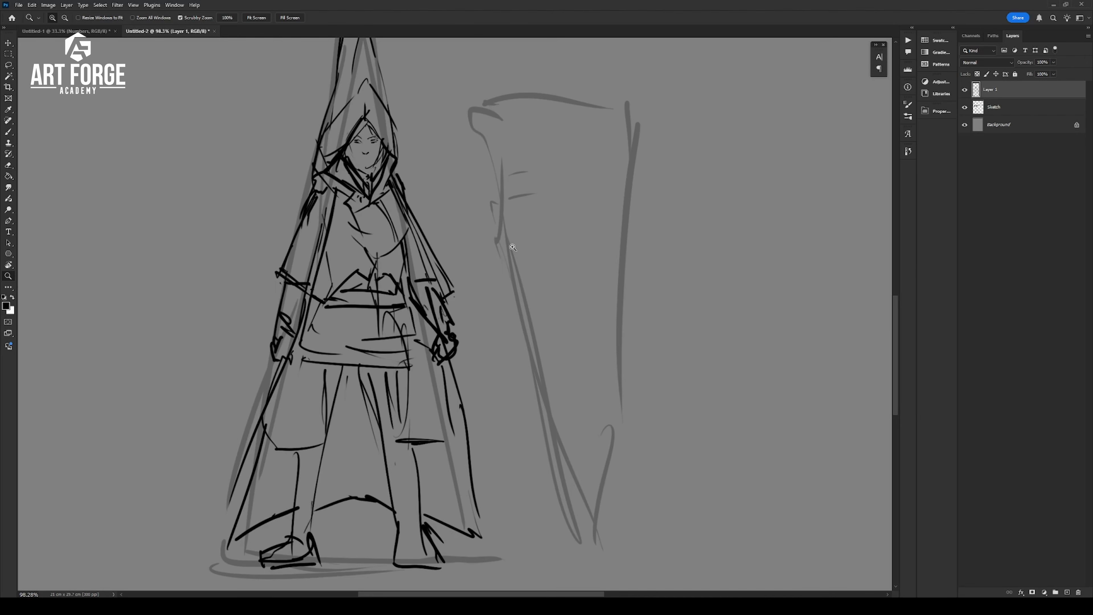
{"action": "left_click_drag", "start_coordinate": [567, 190], "coordinate": [600, 191], "text": "ctrl"}
{"action": "left_click_drag", "start_coordinate": [539, 200], "coordinate": [539, 214]}
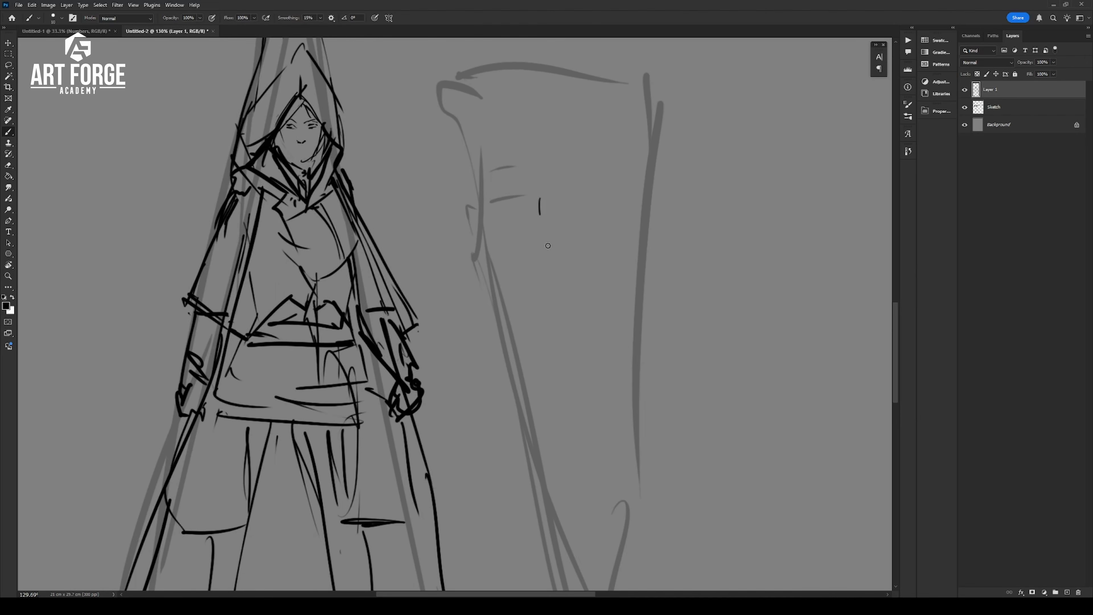
{"action": "key", "text": "ctrl+z"}
{"action": "key", "text": "ctrl+z"}
{"action": "key", "text": "ctrl+z"}
Step: Sketch a round-eared animal's broad muzzle, nose, brow and head outline inside the empty tapered shape beside the hooded figure
{"action": "left_click_drag", "start_coordinate": [539, 164], "coordinate": [566, 184]}
{"action": "left_click_drag", "start_coordinate": [551, 151], "coordinate": [569, 184]}
{"action": "mouse_move", "coordinate": [485, 140]}
{"action": "left_mouse_down"}
{"action": "mouse_move", "coordinate": [521, 137]}
{"action": "mouse_move", "coordinate": [573, 188]}
{"action": "left_mouse_up"}
{"action": "left_click_drag", "start_coordinate": [577, 191], "coordinate": [621, 169]}
{"action": "left_click_drag", "start_coordinate": [477, 126], "coordinate": [583, 79]}
{"action": "left_click_drag", "start_coordinate": [577, 96], "coordinate": [642, 119]}
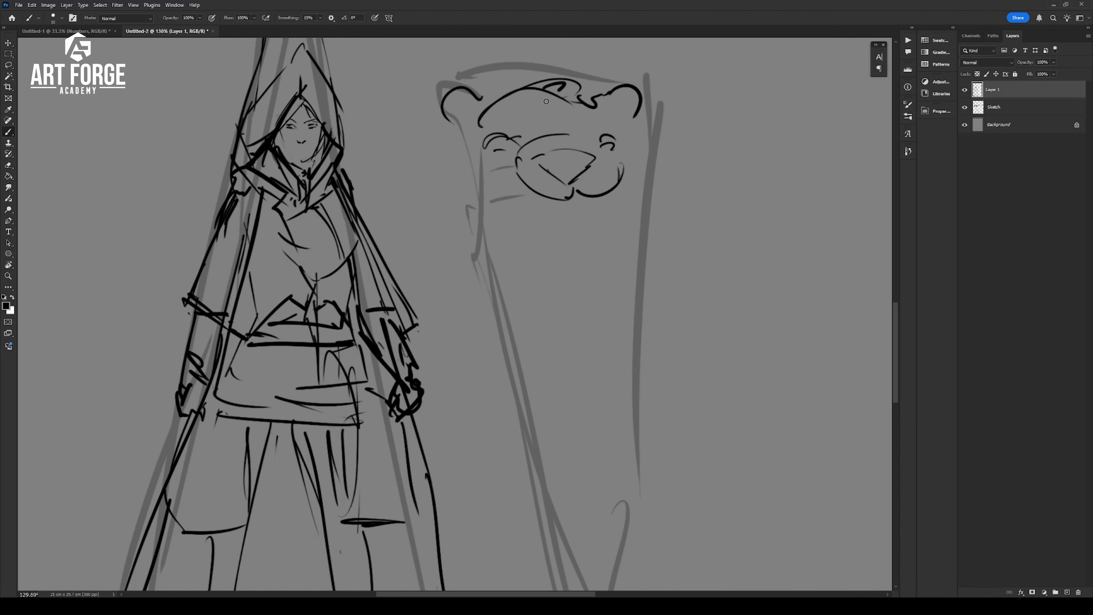
Step: Sketch the round-eared animal's smiling chin and cheek, its neck and chest curves, and the long front leg contours
{"action": "left_click_drag", "start_coordinate": [539, 195], "coordinate": [607, 207]}
{"action": "mouse_move", "coordinate": [642, 138]}
{"action": "left_mouse_down"}
{"action": "mouse_move", "coordinate": [626, 206]}
{"action": "mouse_move", "coordinate": [564, 134]}
{"action": "left_mouse_up"}
{"action": "mouse_move", "coordinate": [444, 125]}
{"action": "left_mouse_down"}
{"action": "mouse_move", "coordinate": [543, 228]}
{"action": "mouse_move", "coordinate": [566, 443]}
{"action": "left_mouse_up"}
{"action": "left_click_drag", "start_coordinate": [424, 57], "coordinate": [501, 448]}
{"action": "left_click_drag", "start_coordinate": [407, 200], "coordinate": [407, 335]}
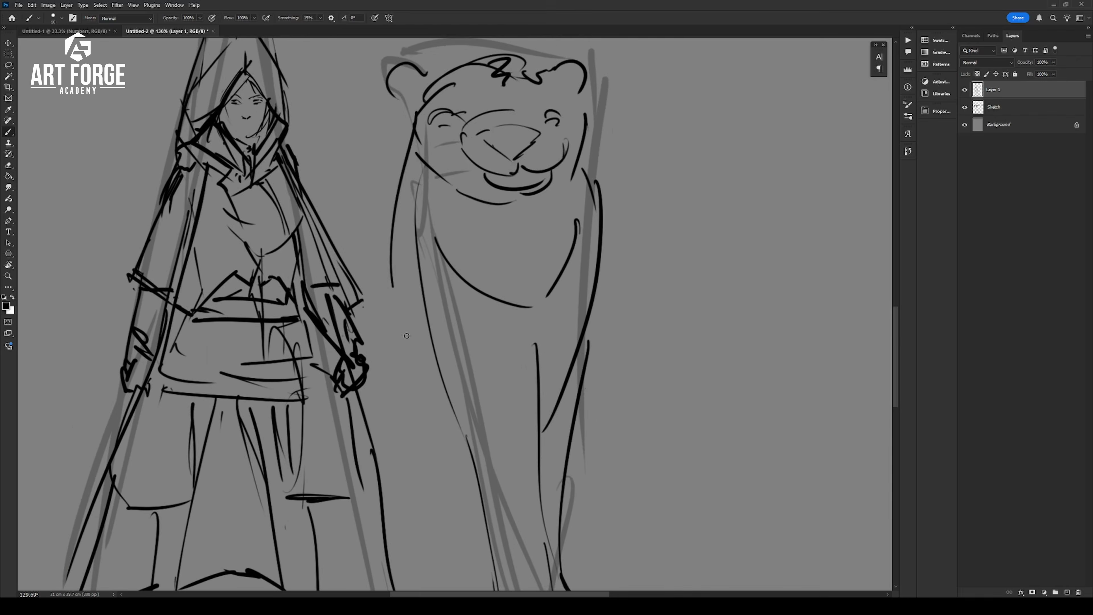
{"action": "left_click_drag", "start_coordinate": [423, 126], "coordinate": [442, 399]}
Step: Add the animal's nostrils and face markings, and sketch the bulging shoulder outlines on both sides of its body
{"action": "left_click_drag", "start_coordinate": [502, 203], "coordinate": [513, 203], "text": "ctrl"}
{"action": "left_click_drag", "start_coordinate": [465, 142], "coordinate": [455, 156]}
{"action": "left_click_drag", "start_coordinate": [537, 144], "coordinate": [577, 153]}
{"action": "left_click_drag", "start_coordinate": [421, 273], "coordinate": [433, 222]}
{"action": "left_click_drag", "start_coordinate": [406, 145], "coordinate": [447, 364]}
{"action": "left_click_drag", "start_coordinate": [624, 179], "coordinate": [619, 323]}
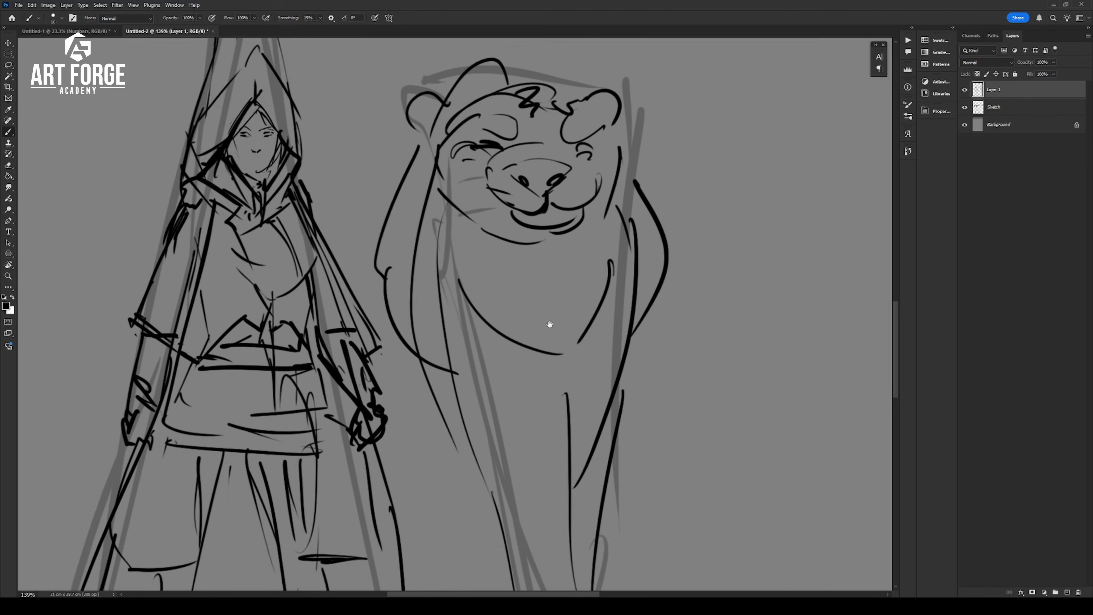
Step: Draw a collar curve beneath the animal's chin and a leash line curving down to the hooded figure's hand
{"action": "left_click_drag", "start_coordinate": [549, 321], "coordinate": [555, 297], "text": "ctrl"}
{"action": "left_click_drag", "start_coordinate": [453, 156], "coordinate": [589, 183]}
{"action": "left_click_drag", "start_coordinate": [482, 186], "coordinate": [619, 163]}
{"action": "left_click_drag", "start_coordinate": [380, 366], "coordinate": [494, 209]}
{"action": "mouse_move", "coordinate": [517, 285]}
{"action": "left_mouse_down", "text": "ctrl"}
{"action": "mouse_move", "coordinate": [481, 290]}
{"action": "mouse_move", "coordinate": [437, 275]}
{"action": "left_mouse_up", "text": "ctrl"}
Step: Cut the first animal sketch out of the figure's layer and paste it in place on its own layer
{"action": "key", "text": "l"}
{"action": "key", "text": "ctrl+x"}
{"action": "key", "text": "ctrl+shift+v"}
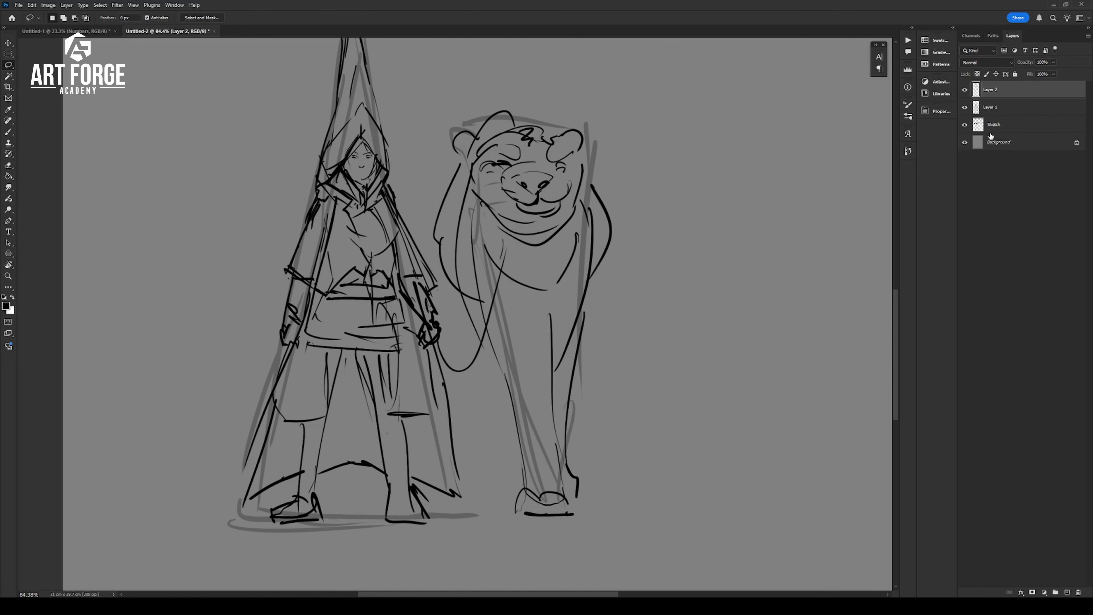
Step: Rename the hooded figure's layer "Character" and the animal's layer "Friend 01"
{"action": "double_click", "coordinate": [991, 108]}
{"action": "type", "text": "Character"}
{"action": "double_click", "coordinate": [990, 90]}
{"action": "type", "text": "Friend 01"}
{"action": "key", "text": "Return"}
Step: Hide the Friend 01 layer and add a new layer named "Friend 02"
{"action": "left_click", "coordinate": [964, 90]}
{"action": "left_click", "coordinate": [1067, 592]}
{"action": "left_click", "coordinate": [998, 91]}
{"action": "type", "text": "Friend "}
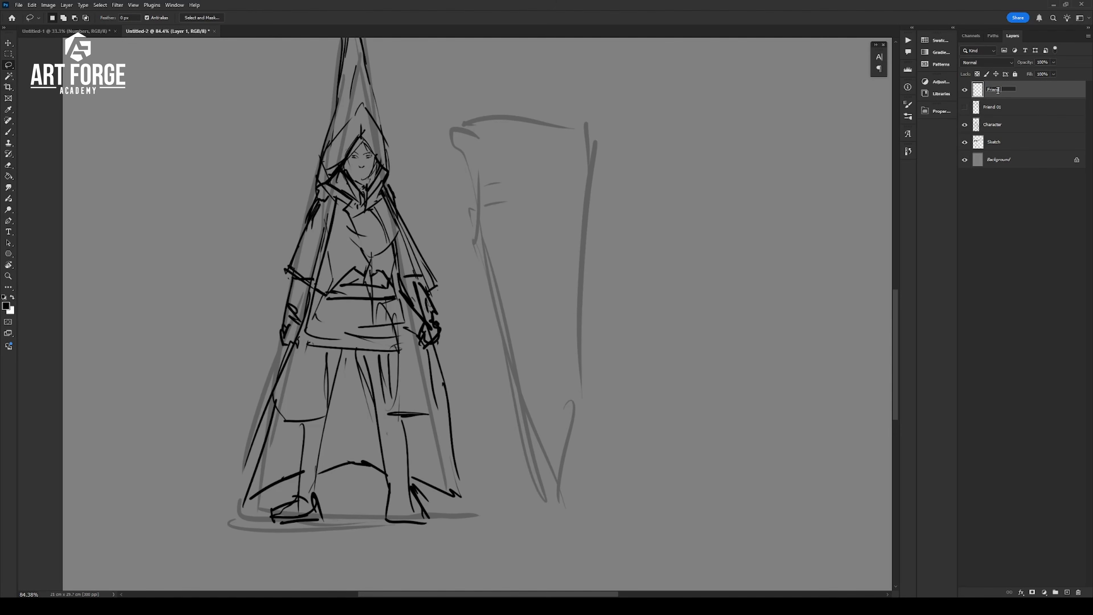
{"action": "type", "text": "02"}
{"action": "key", "text": "Return"}
Step: Sketch a wolf-like head with pointed ears, narrow muzzle, dark nose and shaggy cheeks inside the tapered guide shape
{"action": "key", "text": "b"}
{"action": "mouse_move", "coordinate": [498, 192]}
{"action": "left_mouse_down"}
{"action": "mouse_move", "coordinate": [521, 176]}
{"action": "mouse_move", "coordinate": [494, 202]}
{"action": "mouse_move", "coordinate": [531, 233]}
{"action": "mouse_move", "coordinate": [568, 233]}
{"action": "left_mouse_up"}
{"action": "left_click_drag", "start_coordinate": [538, 255], "coordinate": [558, 257]}
{"action": "left_click_drag", "start_coordinate": [539, 265], "coordinate": [560, 258]}
{"action": "left_click_drag", "start_coordinate": [494, 212], "coordinate": [491, 228]}
{"action": "left_click_drag", "start_coordinate": [500, 233], "coordinate": [497, 249]}
{"action": "left_click_drag", "start_coordinate": [579, 215], "coordinate": [574, 249]}
{"action": "left_click_drag", "start_coordinate": [567, 252], "coordinate": [541, 288]}
Step: Sketch the wolf-like animal's neck, slender front legs, flanks and back outline following the tapered guide shape
{"action": "left_click_drag", "start_coordinate": [479, 211], "coordinate": [482, 273]}
{"action": "left_click_drag", "start_coordinate": [526, 375], "coordinate": [534, 491]}
{"action": "left_click_drag", "start_coordinate": [541, 292], "coordinate": [553, 467]}
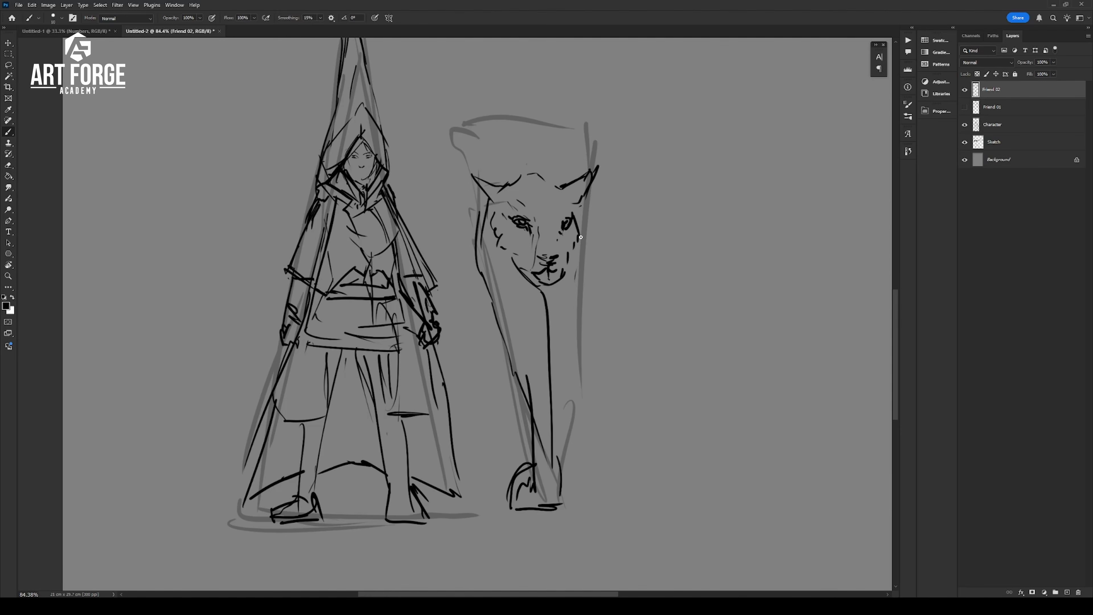
{"action": "left_click_drag", "start_coordinate": [580, 232], "coordinate": [596, 298]}
{"action": "left_click_drag", "start_coordinate": [595, 331], "coordinate": [577, 463]}
{"action": "left_click_drag", "start_coordinate": [594, 122], "coordinate": [583, 235]}
{"action": "left_click_drag", "start_coordinate": [455, 150], "coordinate": [460, 261]}
{"action": "left_click_drag", "start_coordinate": [456, 215], "coordinate": [495, 367]}
{"action": "left_click_drag", "start_coordinate": [479, 341], "coordinate": [510, 501]}
Step: Hide the Friend 02 layer and add a new layer named "Friend 03"
{"action": "left_click", "coordinate": [964, 90]}
{"action": "left_click", "coordinate": [1066, 593]}
{"action": "double_click", "coordinate": [995, 90]}
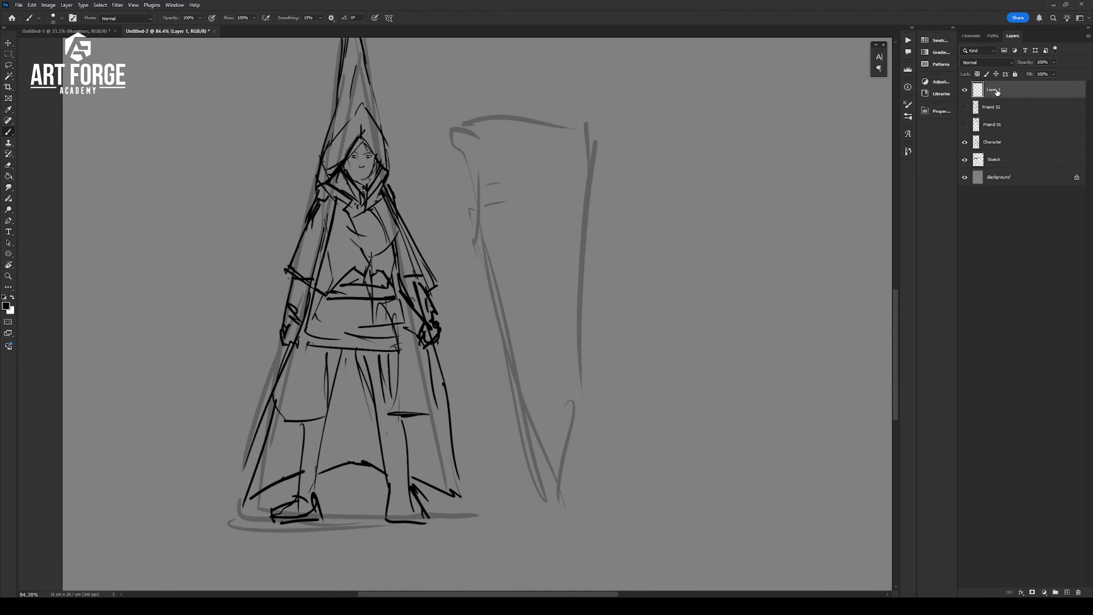
{"action": "type", "text": "Friend 03"}
{"action": "key", "text": "Return"}
Step: Sketch a lioness-like head with rounded ears, eyes, nose, mouth and a ragged furry jaw inside the guide shape
{"action": "mouse_move", "coordinate": [549, 184]}
{"action": "left_mouse_down"}
{"action": "mouse_move", "coordinate": [530, 247]}
{"action": "mouse_move", "coordinate": [503, 213]}
{"action": "left_mouse_up"}
{"action": "mouse_move", "coordinate": [573, 188]}
{"action": "left_mouse_down"}
{"action": "mouse_move", "coordinate": [587, 209]}
{"action": "mouse_move", "coordinate": [568, 229]}
{"action": "left_mouse_up"}
{"action": "left_click_drag", "start_coordinate": [541, 233], "coordinate": [543, 256]}
{"action": "mouse_move", "coordinate": [541, 260]}
{"action": "left_mouse_down"}
{"action": "mouse_move", "coordinate": [556, 264]}
{"action": "mouse_move", "coordinate": [540, 252]}
{"action": "left_mouse_up"}
{"action": "left_click_drag", "start_coordinate": [538, 249], "coordinate": [567, 279]}
{"action": "left_click_drag", "start_coordinate": [580, 223], "coordinate": [584, 254]}
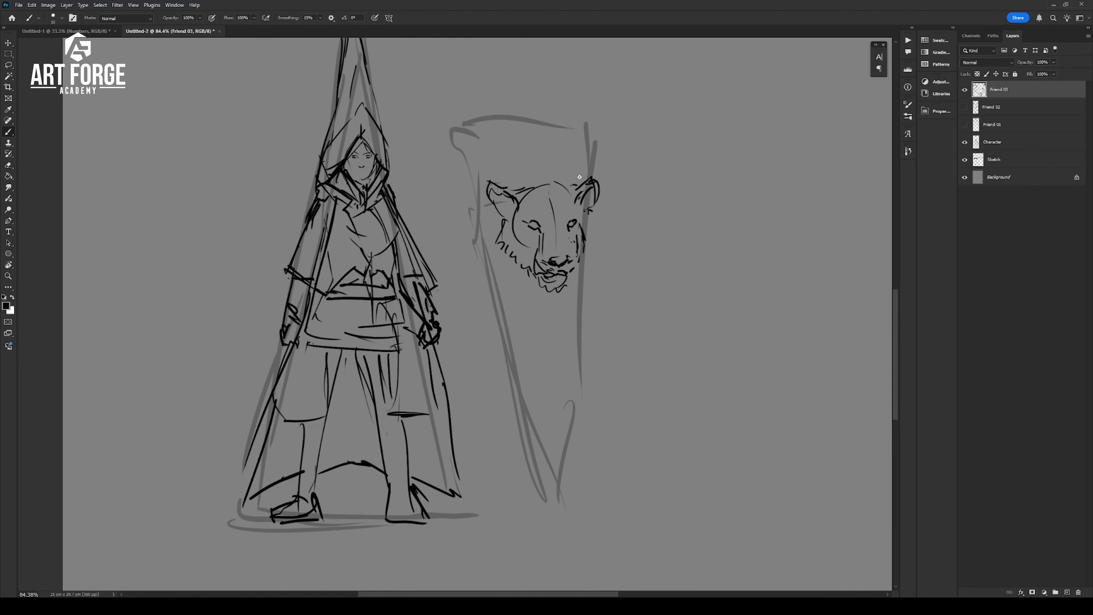
Step: Sketch the lion-like beast's forehead line and a humped, spiky back rising behind its head
{"action": "left_click_drag", "start_coordinate": [517, 181], "coordinate": [572, 174]}
{"action": "left_click_drag", "start_coordinate": [511, 114], "coordinate": [529, 134]}
{"action": "mouse_move", "coordinate": [478, 122]}
{"action": "left_mouse_down"}
{"action": "mouse_move", "coordinate": [443, 155]}
{"action": "mouse_move", "coordinate": [437, 194]}
{"action": "left_mouse_up"}
{"action": "left_click_drag", "start_coordinate": [471, 172], "coordinate": [455, 252]}
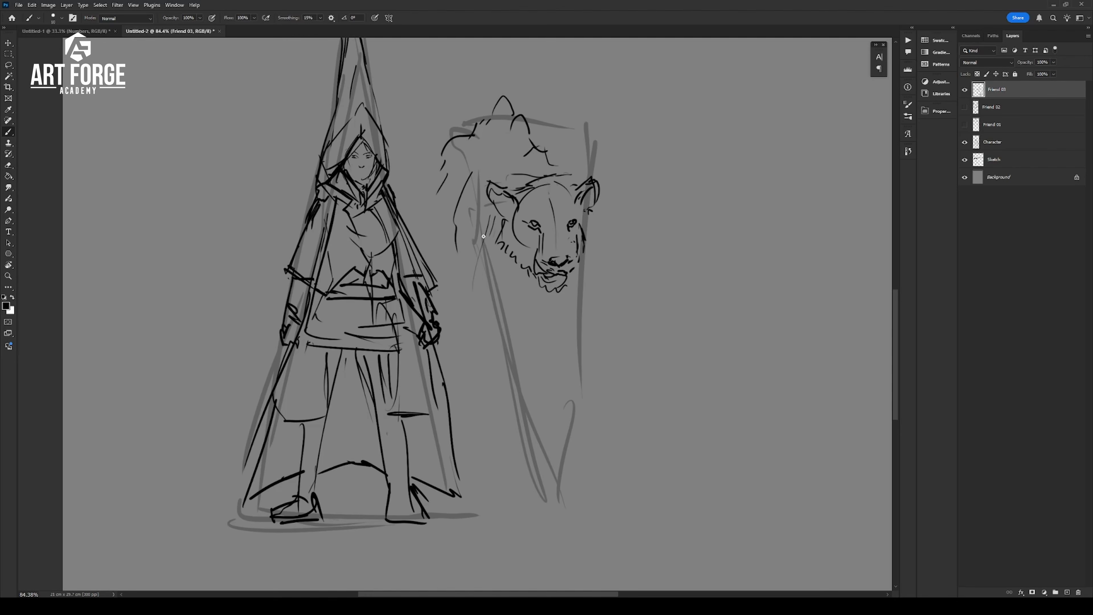
Step: Sketch the lion-like beast's chest, shoulders, long front legs and clawed paw down to the ground line
{"action": "left_click_drag", "start_coordinate": [485, 216], "coordinate": [500, 330]}
{"action": "left_click_drag", "start_coordinate": [537, 321], "coordinate": [575, 347]}
{"action": "left_click_drag", "start_coordinate": [584, 283], "coordinate": [585, 325]}
{"action": "left_click_drag", "start_coordinate": [586, 252], "coordinate": [595, 426]}
{"action": "left_click_drag", "start_coordinate": [589, 407], "coordinate": [568, 493]}
{"action": "left_click_drag", "start_coordinate": [560, 372], "coordinate": [535, 486]}
{"action": "left_click_drag", "start_coordinate": [524, 508], "coordinate": [581, 508]}
{"action": "left_click_drag", "start_coordinate": [488, 307], "coordinate": [503, 426]}
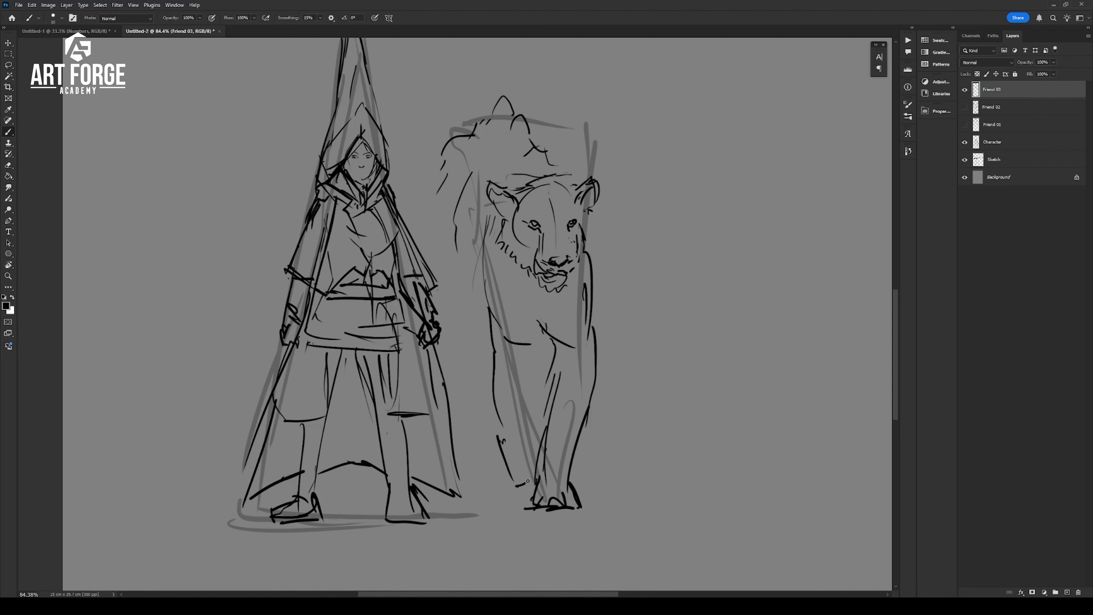
{"action": "left_click_drag", "start_coordinate": [524, 348], "coordinate": [538, 472]}
Step: Extend the jagged back outline on both sides of the beast and add fur and leg shading strokes
{"action": "left_click_drag", "start_coordinate": [444, 171], "coordinate": [426, 238]}
{"action": "left_click_drag", "start_coordinate": [588, 218], "coordinate": [594, 268]}
{"action": "left_click_drag", "start_coordinate": [447, 257], "coordinate": [489, 320]}
{"action": "mouse_move", "coordinate": [447, 291]}
{"action": "left_mouse_down"}
{"action": "mouse_move", "coordinate": [484, 368]}
{"action": "mouse_move", "coordinate": [476, 484]}
{"action": "left_mouse_up"}
{"action": "left_click_drag", "start_coordinate": [543, 355], "coordinate": [533, 430]}
Step: Draw the beast's curling tail and a leash running from its neck to the hooded figure's hand
{"action": "left_click_drag", "start_coordinate": [490, 325], "coordinate": [459, 426]}
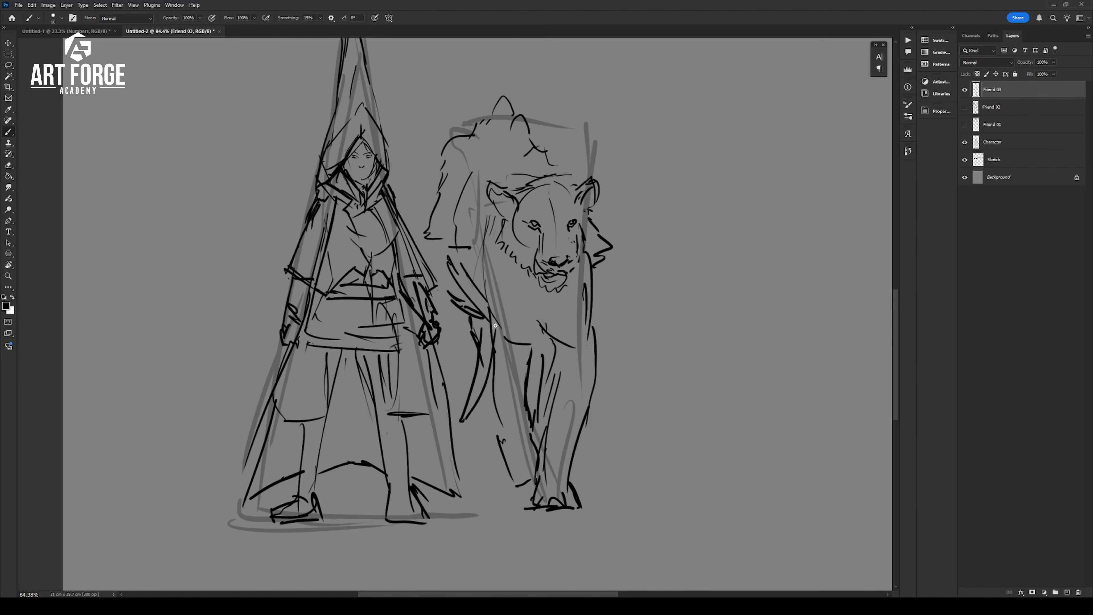
{"action": "mouse_move", "coordinate": [473, 345]}
{"action": "left_mouse_down"}
{"action": "mouse_move", "coordinate": [463, 423]}
{"action": "mouse_move", "coordinate": [494, 454]}
{"action": "left_mouse_up"}
{"action": "left_click_drag", "start_coordinate": [555, 309], "coordinate": [456, 379]}
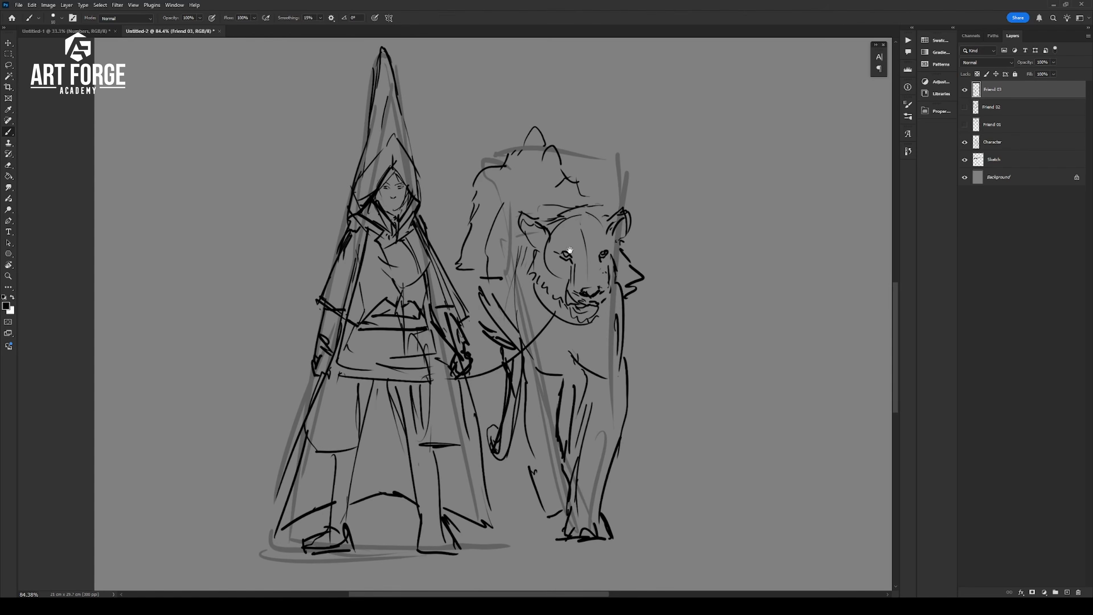
Step: Add spikes along the beast's humped back and curved bands sweeping down its flank
{"action": "left_click_drag", "start_coordinate": [570, 250], "coordinate": [605, 240]}
{"action": "left_click_drag", "start_coordinate": [599, 153], "coordinate": [618, 166]}
{"action": "left_click_drag", "start_coordinate": [620, 170], "coordinate": [633, 186]}
{"action": "left_click_drag", "start_coordinate": [554, 155], "coordinate": [511, 209]}
{"action": "left_click_drag", "start_coordinate": [575, 164], "coordinate": [513, 229]}
{"action": "left_click_drag", "start_coordinate": [600, 168], "coordinate": [556, 215]}
{"action": "left_click_drag", "start_coordinate": [506, 234], "coordinate": [500, 258]}
Step: Draw a round medallion on the beast's chest and a contour line along its neck
{"action": "left_click_drag", "start_coordinate": [614, 335], "coordinate": [601, 355]}
{"action": "left_click_drag", "start_coordinate": [618, 339], "coordinate": [616, 364]}
{"action": "left_click_drag", "start_coordinate": [597, 360], "coordinate": [613, 366]}
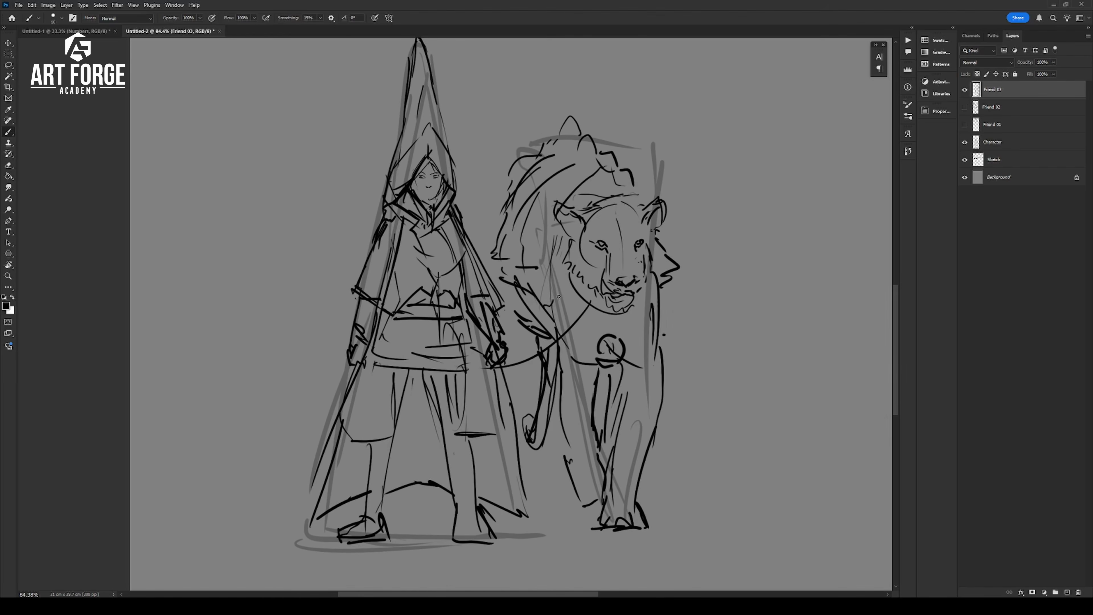
{"action": "left_click_drag", "start_coordinate": [565, 249], "coordinate": [571, 350]}
Step: Draw a long upright horn rising from the beast's forehead
{"action": "mouse_move", "coordinate": [663, 334]}
{"action": "left_mouse_down"}
{"action": "mouse_move", "coordinate": [690, 352]}
{"action": "mouse_move", "coordinate": [685, 360]}
{"action": "left_mouse_up"}
{"action": "left_click_drag", "start_coordinate": [646, 196], "coordinate": [638, 249]}
{"action": "left_click_drag", "start_coordinate": [652, 160], "coordinate": [647, 271]}
{"action": "left_click_drag", "start_coordinate": [662, 261], "coordinate": [696, 191]}
{"action": "mouse_move", "coordinate": [696, 191]}
{"action": "left_mouse_down"}
{"action": "mouse_move", "coordinate": [685, 189]}
{"action": "mouse_move", "coordinate": [691, 216]}
{"action": "left_mouse_up"}
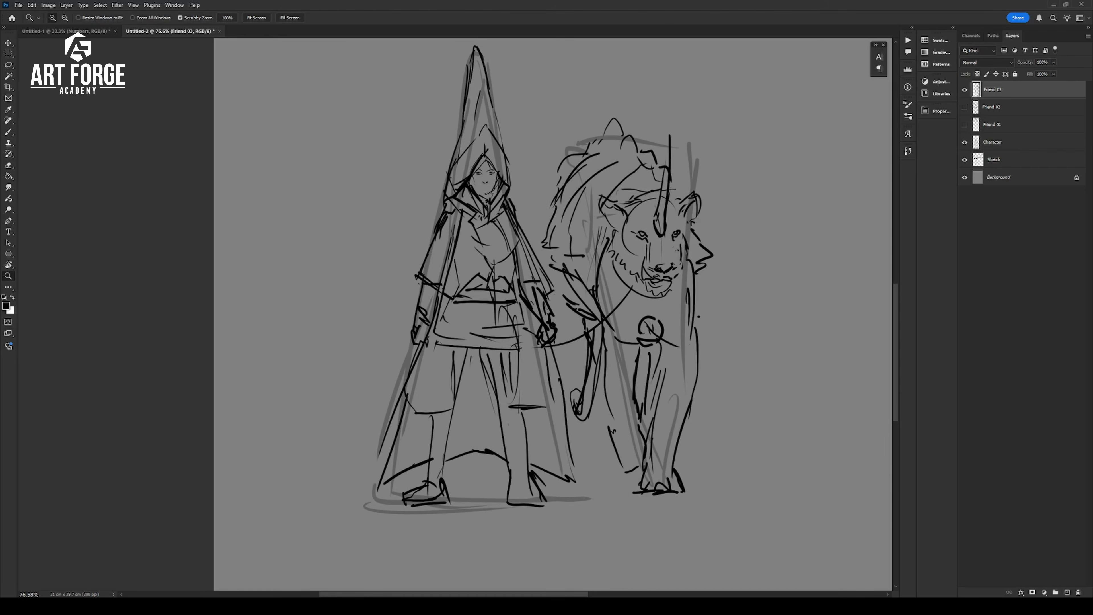
Step: Place the Character layer next to Friend 03 and merge the two layers into one sketch layer
{"action": "left_click_drag", "start_coordinate": [1007, 142], "coordinate": [1012, 101]}
{"action": "left_click", "coordinate": [1012, 105], "text": "ctrl"}
{"action": "key", "text": "ctrl+e"}
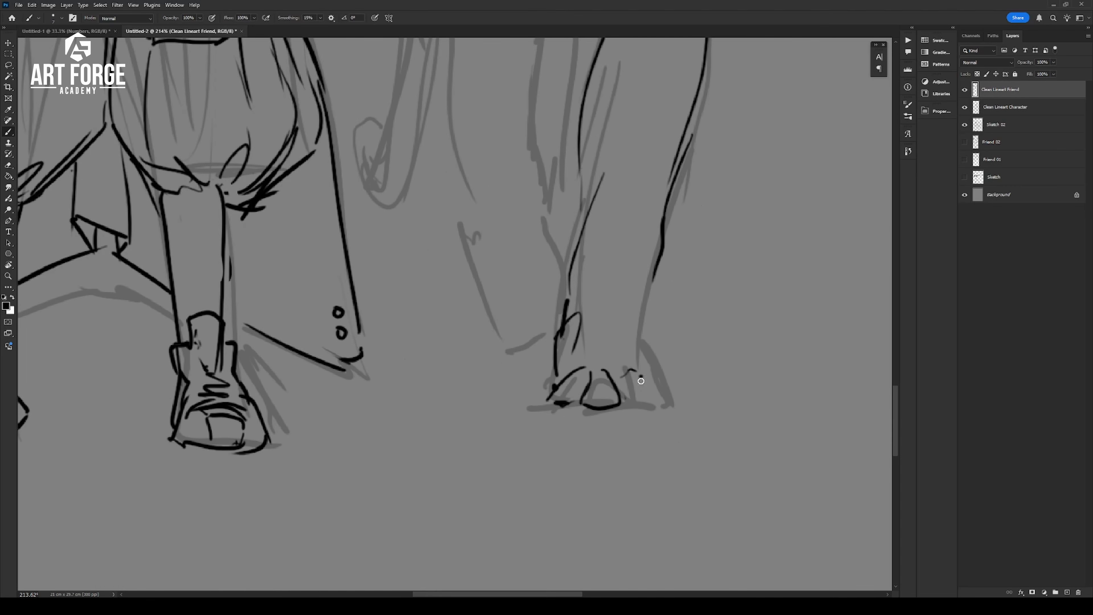
Step: Ink the outer toes and ankle of the beast's front paw on the Clean Lineart Friend layer
{"action": "left_click_drag", "start_coordinate": [641, 379], "coordinate": [645, 407]}
{"action": "left_click_drag", "start_coordinate": [649, 360], "coordinate": [649, 275]}
{"action": "scroll", "coordinate": [571, 262], "scroll_direction": "up", "scroll_amount": 5}
{"action": "left_click_drag", "start_coordinate": [571, 262], "coordinate": [611, 280]}
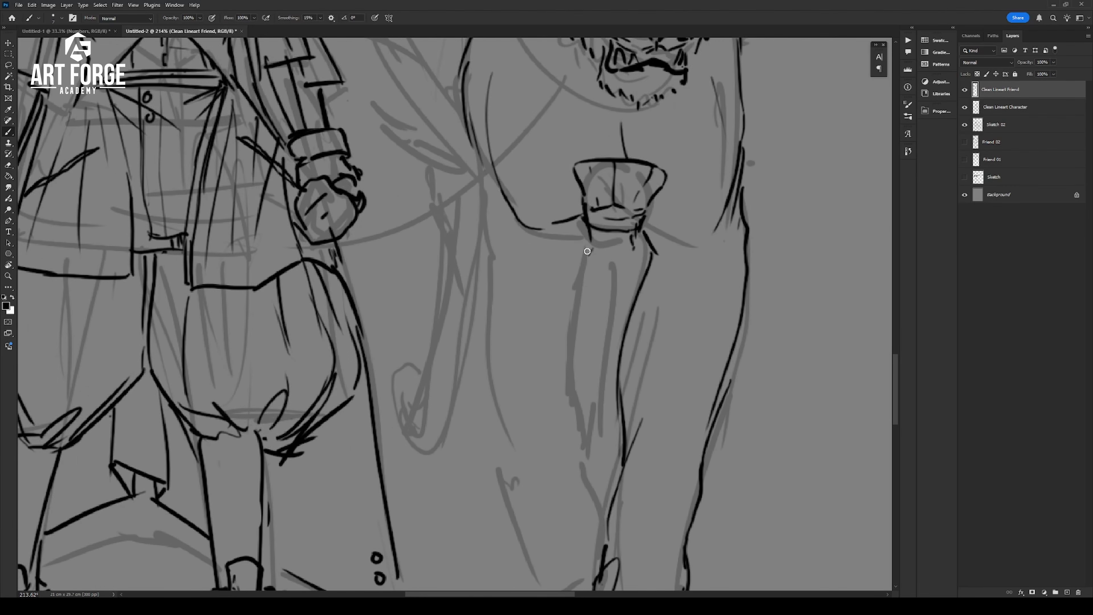
Step: Ink the outer and inner contours of the beast's other foreleg below the chest ornament
{"action": "left_click_drag", "start_coordinate": [480, 144], "coordinate": [493, 255]}
{"action": "mouse_move", "coordinate": [497, 257]}
{"action": "left_mouse_down"}
{"action": "mouse_move", "coordinate": [515, 180]}
{"action": "mouse_move", "coordinate": [506, 284]}
{"action": "left_mouse_up"}
{"action": "left_click_drag", "start_coordinate": [505, 254], "coordinate": [529, 373]}
{"action": "left_click_drag", "start_coordinate": [590, 202], "coordinate": [596, 206]}
{"action": "left_click_drag", "start_coordinate": [599, 199], "coordinate": [589, 354]}
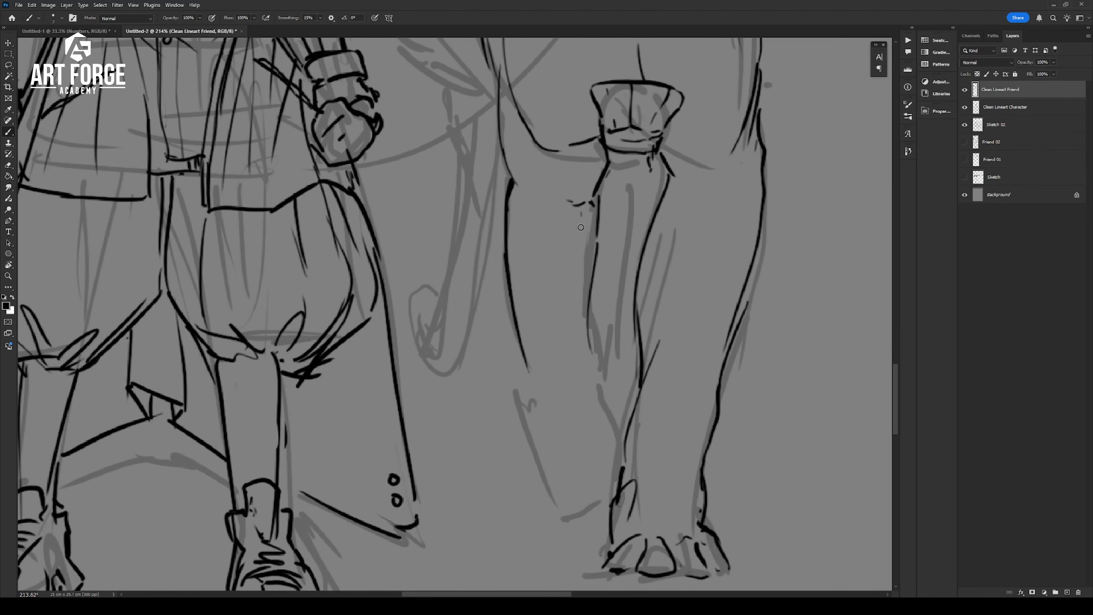
{"action": "left_click_drag", "start_coordinate": [582, 218], "coordinate": [582, 341]}
{"action": "mouse_move", "coordinate": [594, 353]}
{"action": "left_mouse_down"}
{"action": "mouse_move", "coordinate": [591, 229]}
{"action": "mouse_move", "coordinate": [611, 306]}
{"action": "left_mouse_up"}
{"action": "left_click_drag", "start_coordinate": [611, 316], "coordinate": [612, 342]}
Step: Ink the lower part of the beast's raised foreleg, including its ankle and bent paw
{"action": "left_click_drag", "start_coordinate": [525, 248], "coordinate": [553, 357]}
{"action": "mouse_move", "coordinate": [552, 356]}
{"action": "left_mouse_down"}
{"action": "mouse_move", "coordinate": [599, 364]}
{"action": "mouse_move", "coordinate": [579, 396]}
{"action": "left_mouse_up"}
{"action": "left_click_drag", "start_coordinate": [606, 258], "coordinate": [598, 396]}
{"action": "left_click_drag", "start_coordinate": [525, 375], "coordinate": [539, 458]}
{"action": "left_click_drag", "start_coordinate": [522, 298], "coordinate": [537, 352]}
{"action": "left_click_drag", "start_coordinate": [536, 403], "coordinate": [550, 488]}
{"action": "left_click_drag", "start_coordinate": [531, 287], "coordinate": [533, 296]}
{"action": "mouse_move", "coordinate": [615, 272]}
{"action": "left_mouse_down"}
{"action": "mouse_move", "coordinate": [620, 308]}
{"action": "mouse_move", "coordinate": [654, 309]}
{"action": "left_mouse_up"}
{"action": "mouse_move", "coordinate": [607, 323]}
{"action": "left_mouse_down"}
{"action": "mouse_move", "coordinate": [657, 314]}
{"action": "mouse_move", "coordinate": [602, 302]}
{"action": "left_mouse_up"}
{"action": "left_click_drag", "start_coordinate": [637, 264], "coordinate": [583, 322]}
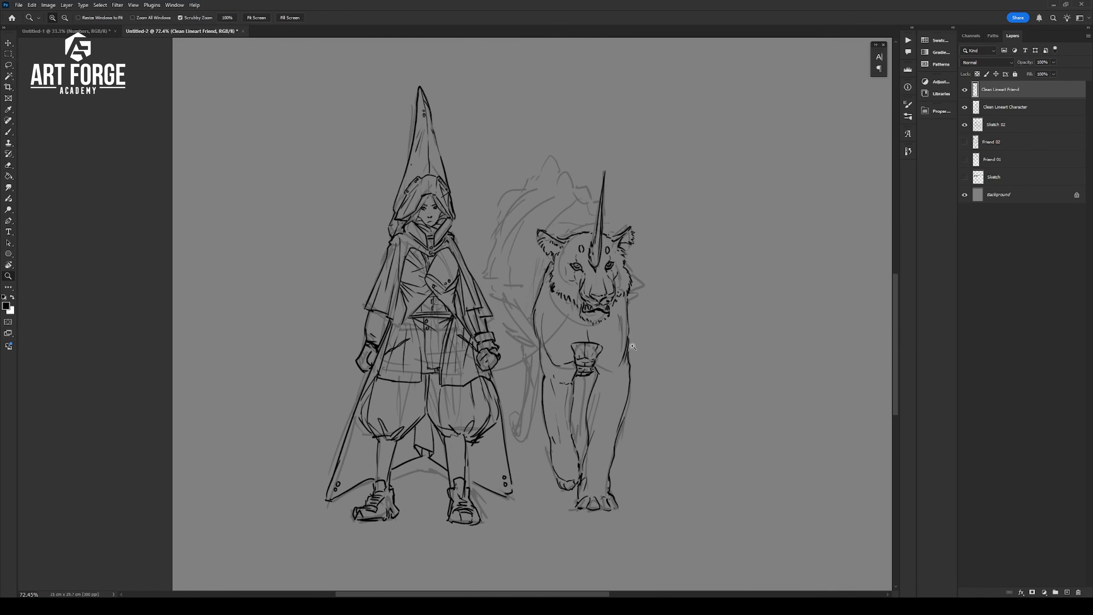
Step: Show the original Sketch layer as a guide and ink further contour lines on the beast's upper body
{"action": "left_click", "coordinate": [964, 177]}
{"action": "left_click_drag", "start_coordinate": [611, 201], "coordinate": [653, 206]}
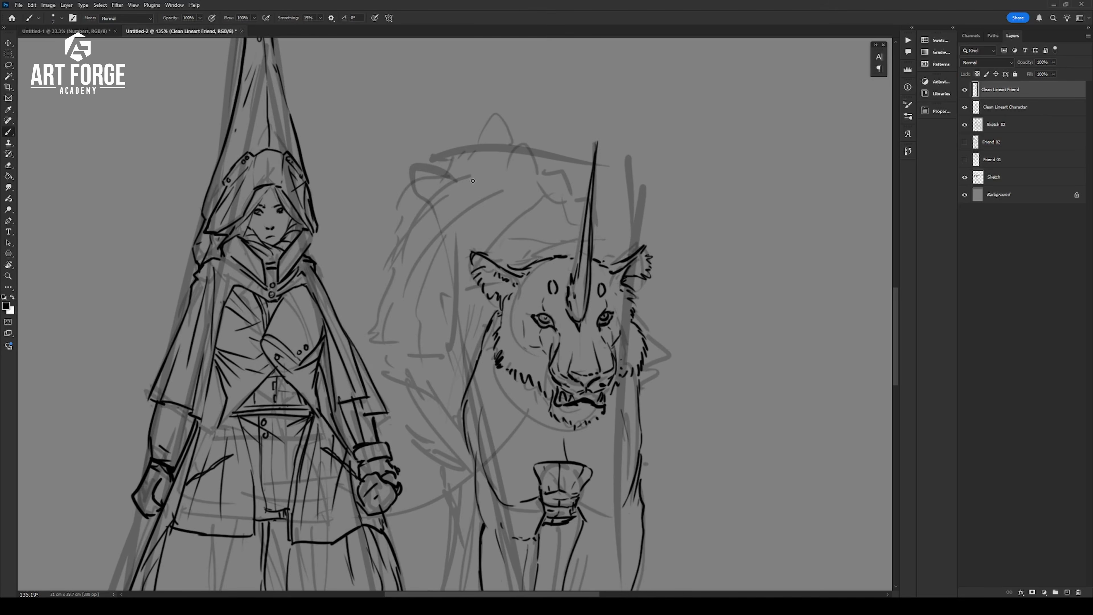
{"action": "left_click_drag", "start_coordinate": [524, 236], "coordinate": [572, 231]}
{"action": "left_click_drag", "start_coordinate": [593, 235], "coordinate": [615, 250]}
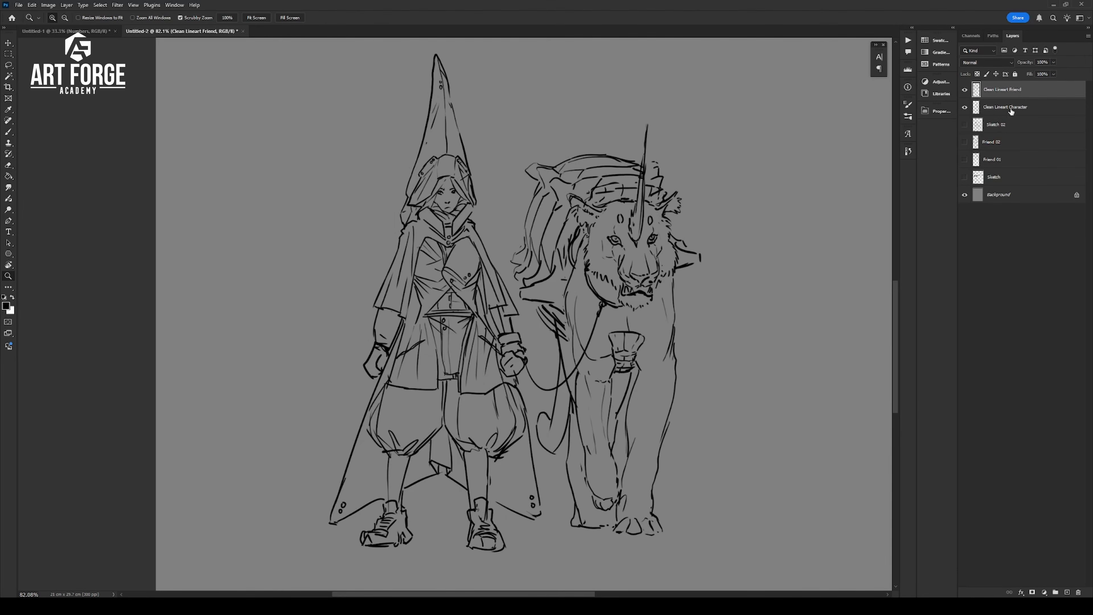
Step: Add a new layer beneath the two clean lineart layers and fill it with white
{"action": "left_click", "coordinate": [1011, 111]}
{"action": "left_click", "coordinate": [1020, 125]}
{"action": "left_click", "coordinate": [1067, 592]}
{"action": "key", "text": "shift+g"}
{"action": "key", "text": "x"}
{"action": "key", "text": "shift+g"}
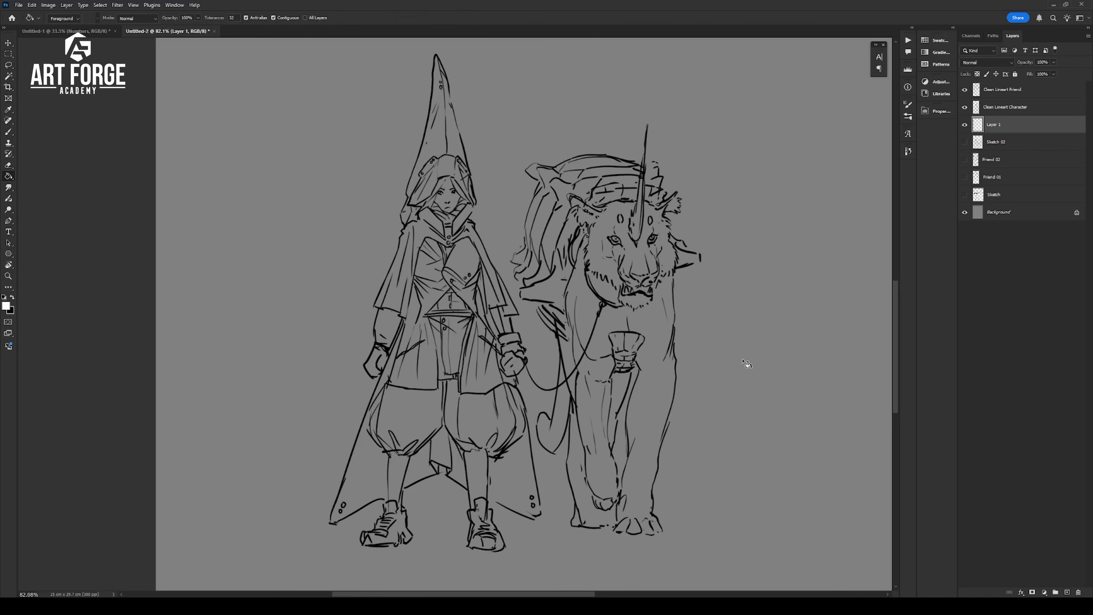
{"action": "left_click", "coordinate": [746, 364]}
Step: Merge the two clean lineart layers with the white fill layer
{"action": "left_click", "coordinate": [1030, 95], "text": "shift"}
{"action": "right_click", "coordinate": [1029, 94]}
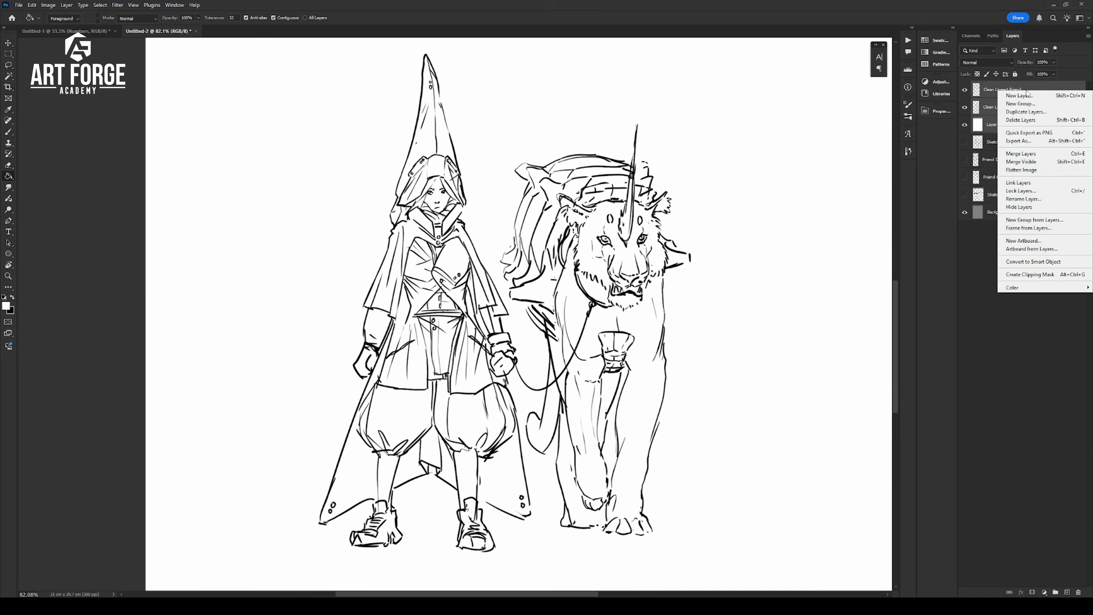
{"action": "left_click", "coordinate": [1044, 155]}
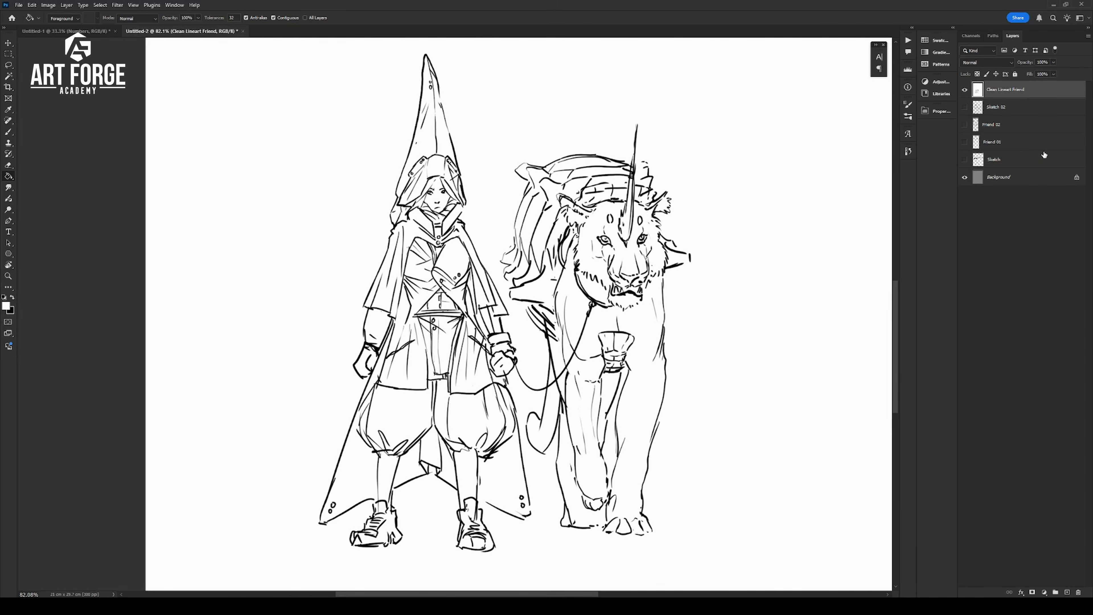
Step: Add a new layer above the merged lineart and name it "Color"
{"action": "left_click", "coordinate": [1067, 592]}
{"action": "double_click", "coordinate": [995, 90]}
{"action": "type", "text": "Color"}
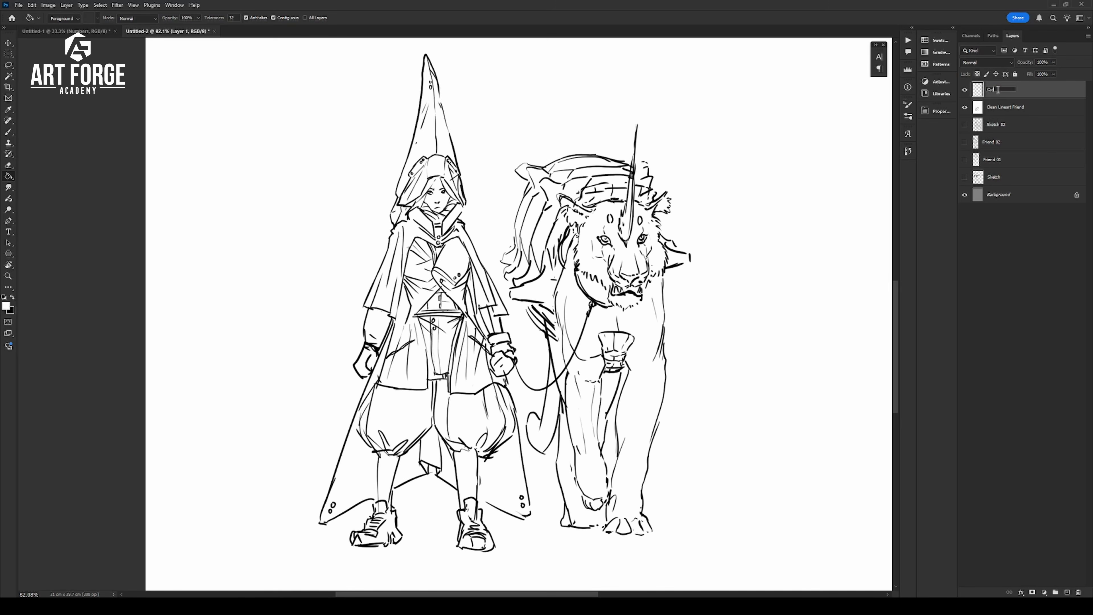
{"action": "key", "text": "Return"}
Step: Choose a dark blue foreground colour and switch to the Brush for painting on the hooded figure
{"action": "left_click", "coordinate": [6, 305]}
{"action": "left_click", "coordinate": [183, 151]}
{"action": "left_click", "coordinate": [147, 161]}
{"action": "left_click", "coordinate": [258, 109]}
{"action": "key", "text": "b"}
{"action": "left_click_drag", "start_coordinate": [434, 179], "coordinate": [482, 179]}
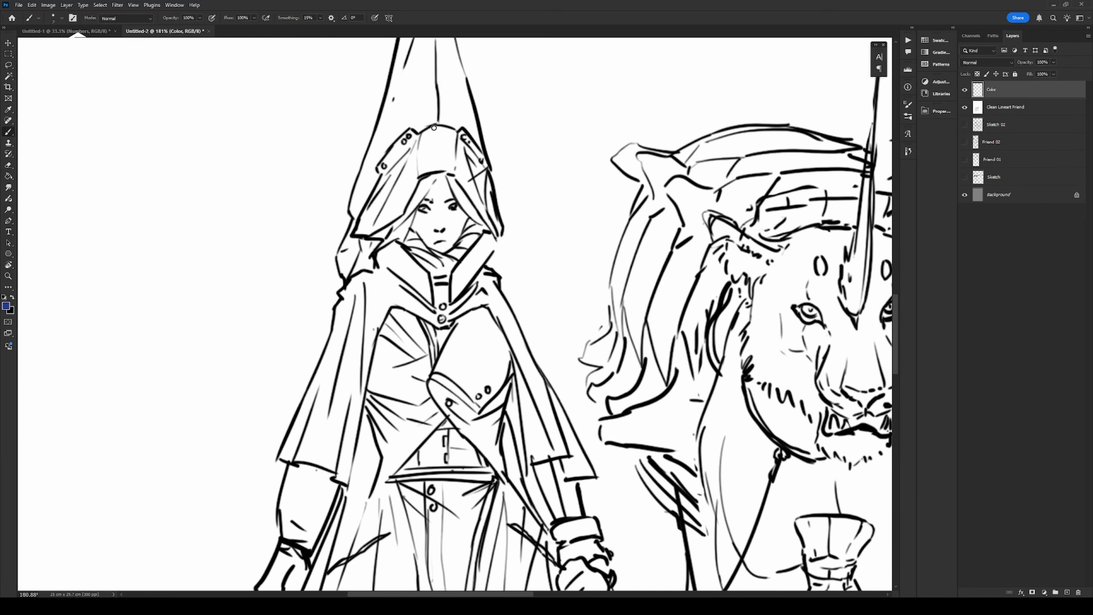
Step: Try broad blue brush strokes across the figure's hood and coat, and undo the scribble
{"action": "mouse_move", "coordinate": [434, 137]}
{"action": "left_mouse_down"}
{"action": "mouse_move", "coordinate": [418, 164]}
{"action": "mouse_move", "coordinate": [433, 129]}
{"action": "mouse_move", "coordinate": [407, 143]}
{"action": "mouse_move", "coordinate": [586, 410]}
{"action": "left_mouse_up"}
{"action": "key", "text": "ctrl+z"}
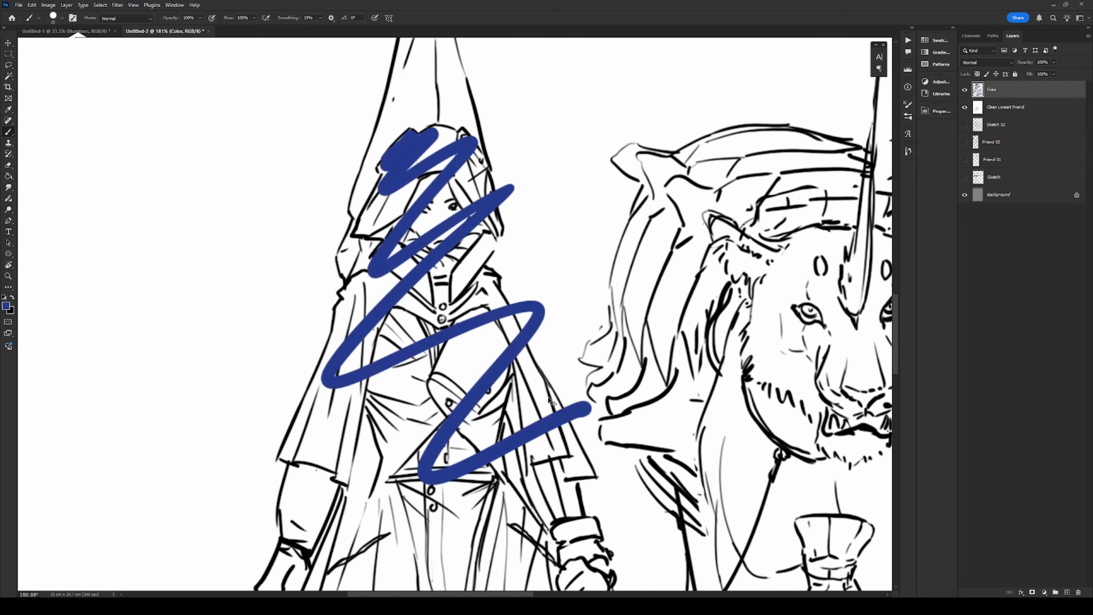
{"action": "key", "text": "ctrl+z"}
{"action": "left_click_drag", "start_coordinate": [579, 282], "coordinate": [529, 278]}
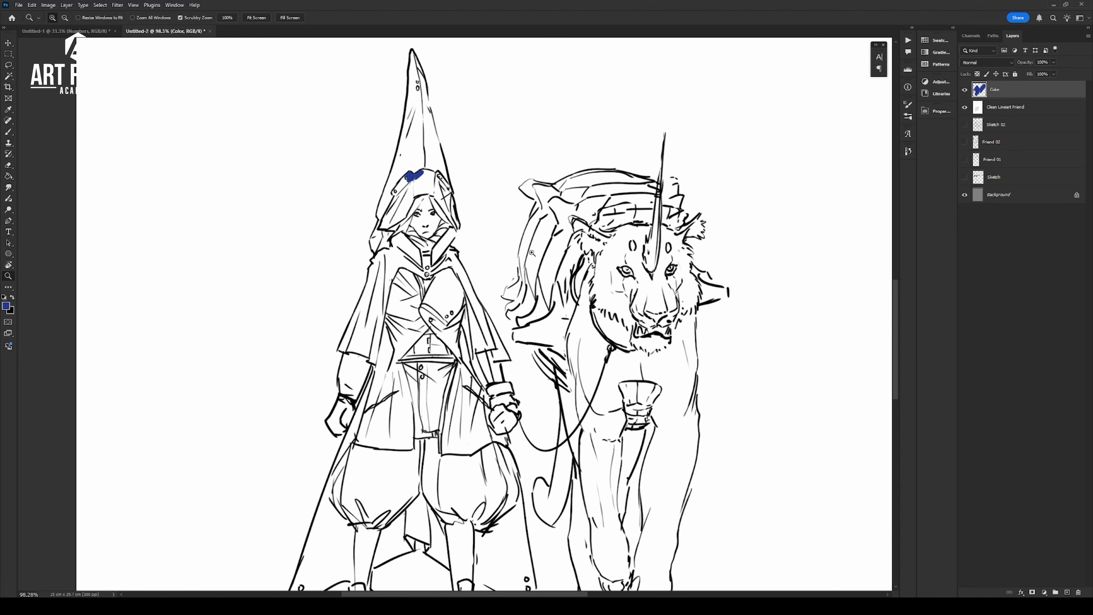
Step: Paint a broad dark blue stroke down the hooded figure, switch the foreground colour to orange, and brush across the coat
{"action": "key", "text": "b"}
{"action": "mouse_move", "coordinate": [415, 170]}
{"action": "left_mouse_down"}
{"action": "mouse_move", "coordinate": [410, 261]}
{"action": "mouse_move", "coordinate": [411, 368]}
{"action": "left_mouse_up"}
{"action": "left_click", "coordinate": [6, 306]}
{"action": "left_click", "coordinate": [182, 210]}
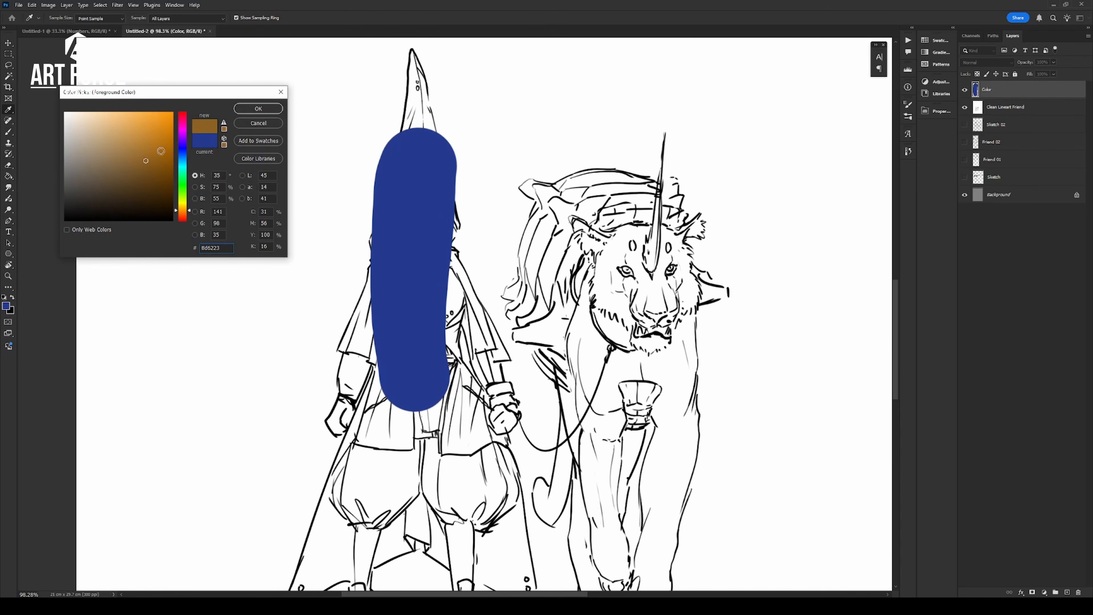
{"action": "left_click", "coordinate": [151, 133]}
{"action": "left_click", "coordinate": [258, 108]}
{"action": "mouse_move", "coordinate": [456, 275]}
{"action": "left_mouse_down"}
{"action": "mouse_move", "coordinate": [456, 374]}
{"action": "mouse_move", "coordinate": [389, 417]}
{"action": "left_mouse_up"}
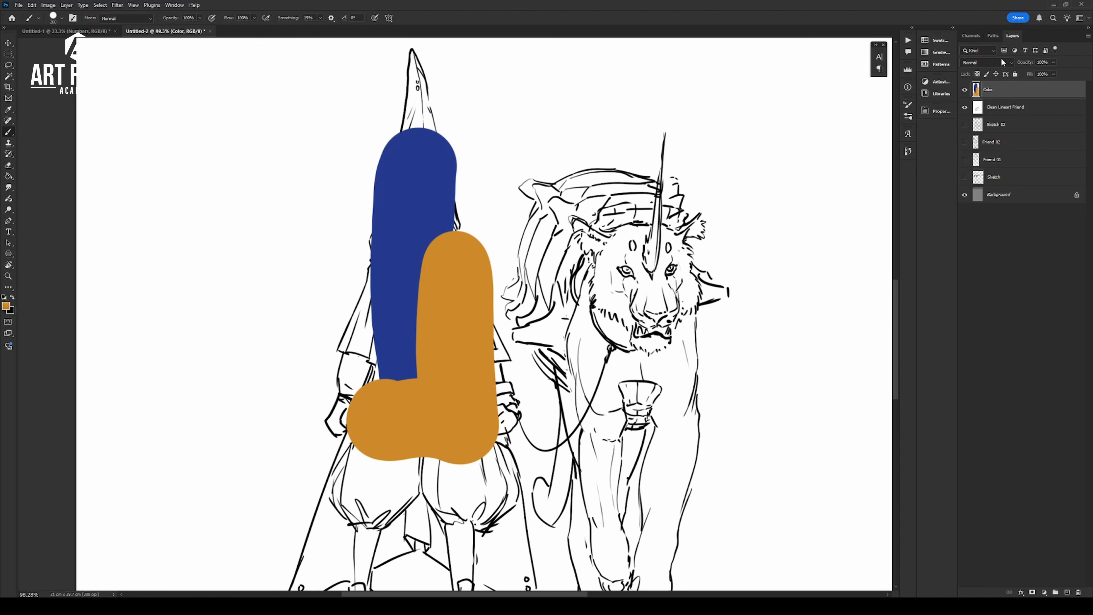
Step: Move the Color layer below Clean Lineart Friend and set the lineart layer's blend mode to Multiply
{"action": "left_click_drag", "start_coordinate": [1005, 90], "coordinate": [1006, 105]}
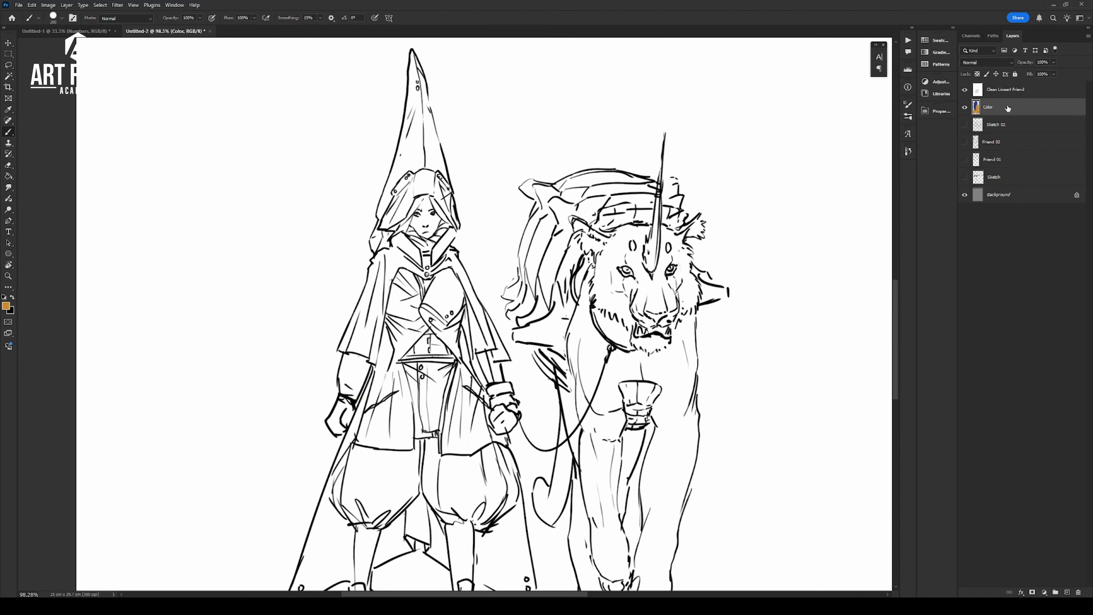
{"action": "left_click", "coordinate": [1023, 96]}
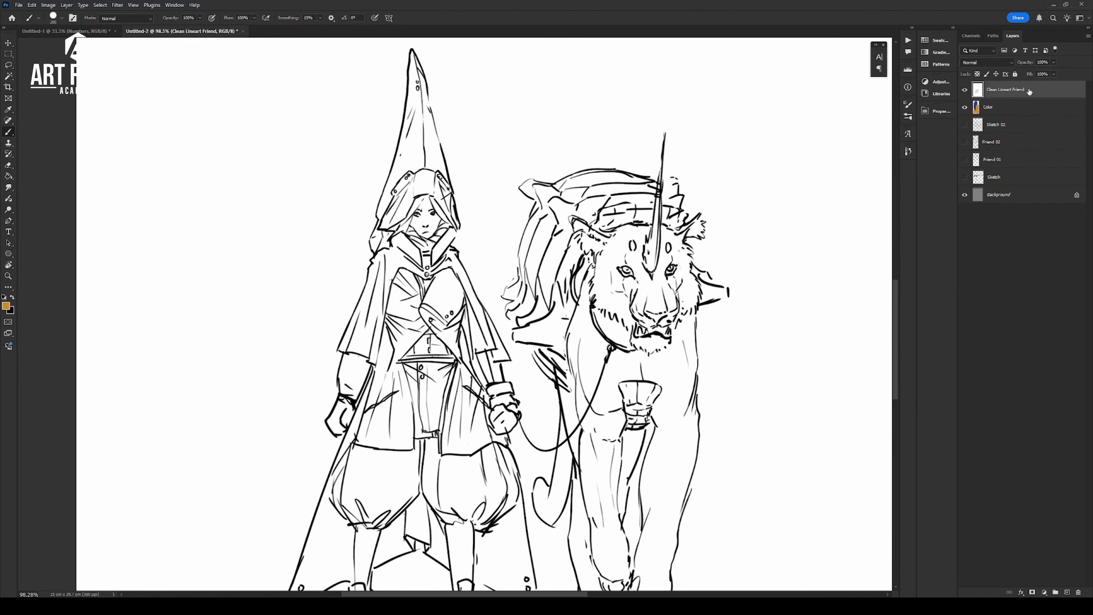
{"action": "left_click", "coordinate": [1005, 60]}
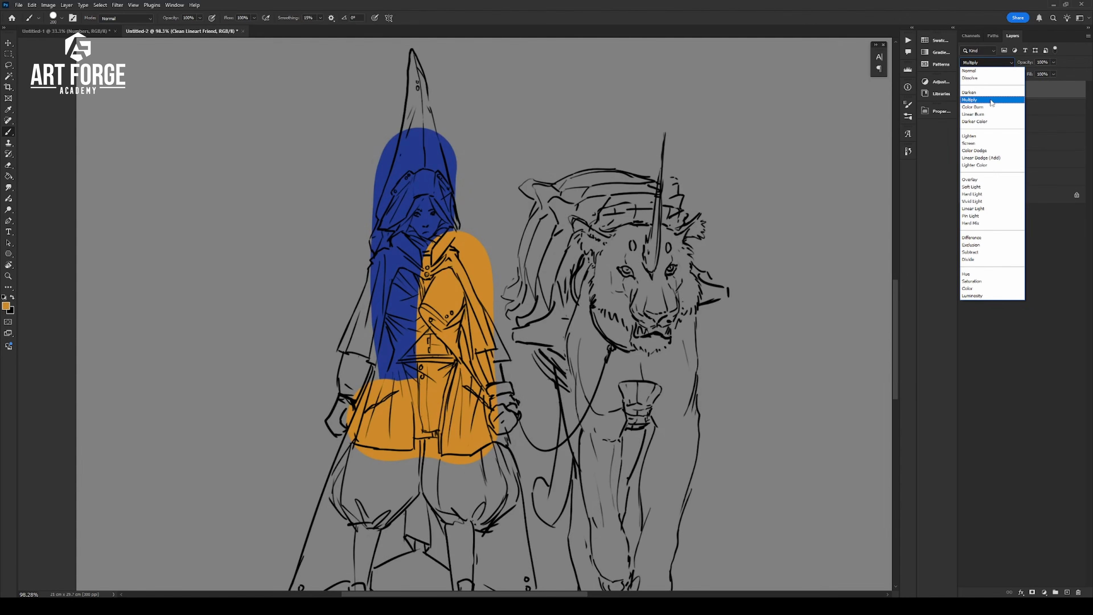
{"action": "left_click", "coordinate": [991, 100]}
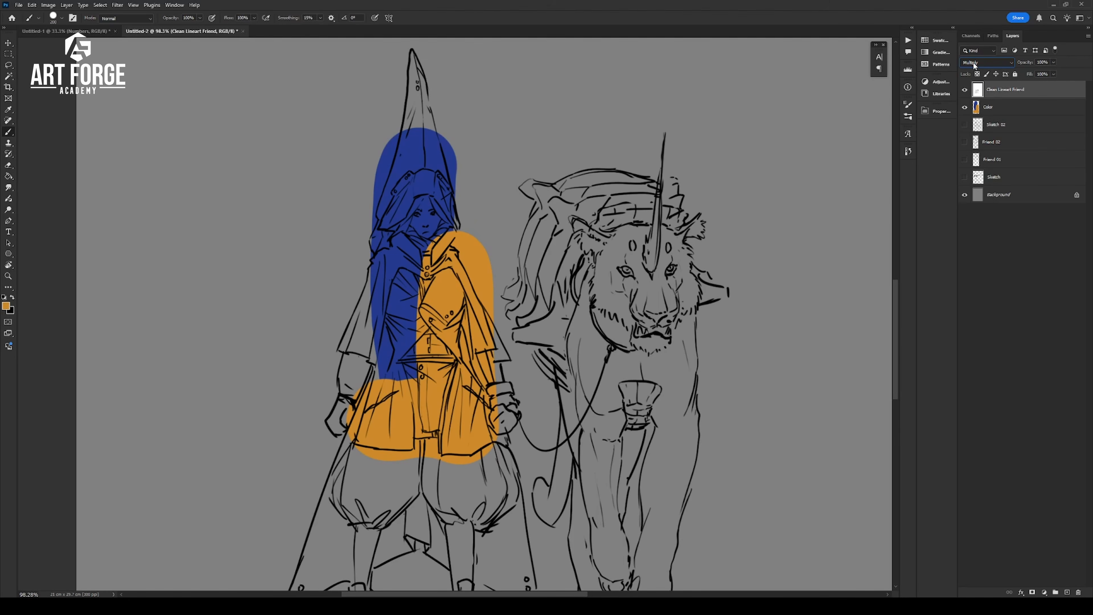
Step: Brush orange over the animal's head and back on the Color layer, and clear all paint from that layer
{"action": "left_click", "coordinate": [994, 106]}
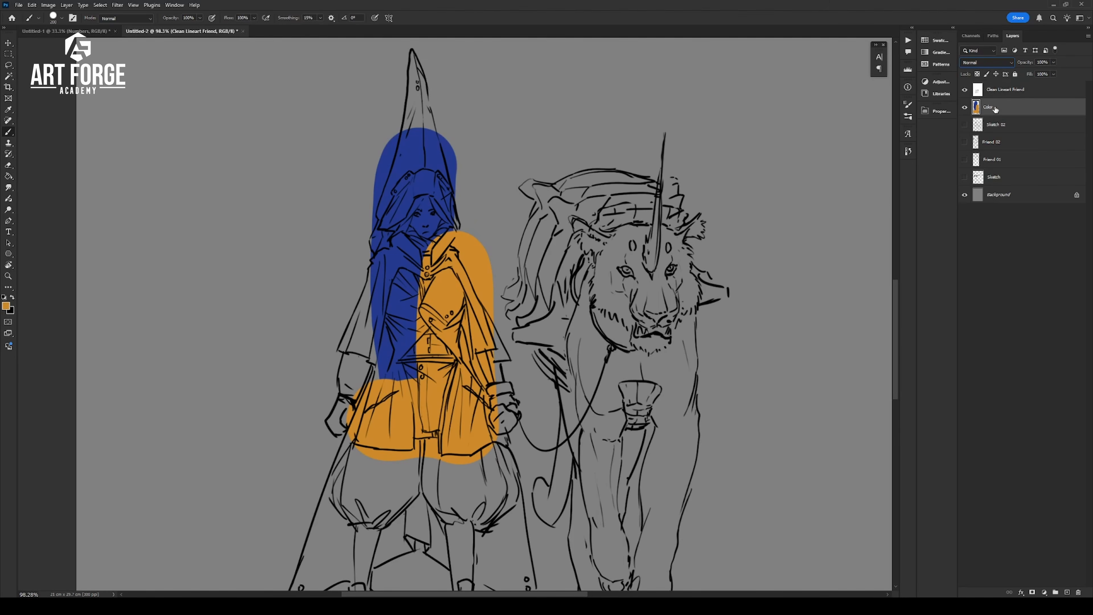
{"action": "mouse_move", "coordinate": [510, 249]}
{"action": "left_mouse_down"}
{"action": "mouse_move", "coordinate": [661, 338]}
{"action": "mouse_move", "coordinate": [634, 209]}
{"action": "mouse_move", "coordinate": [573, 319]}
{"action": "left_mouse_up"}
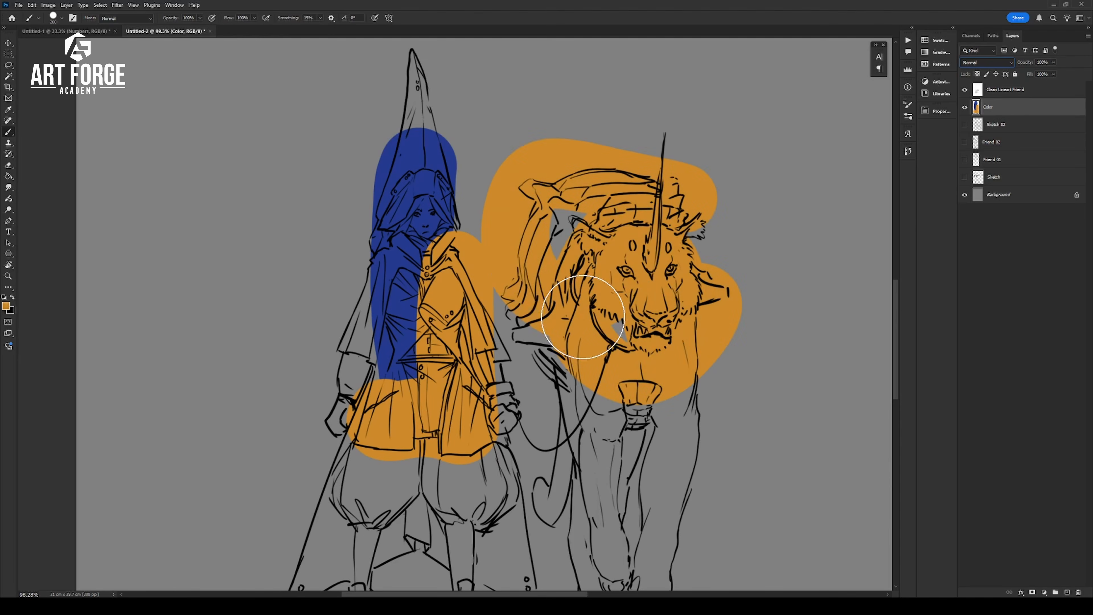
{"action": "key", "text": "ctrl+a"}
{"action": "key", "text": "Delete"}
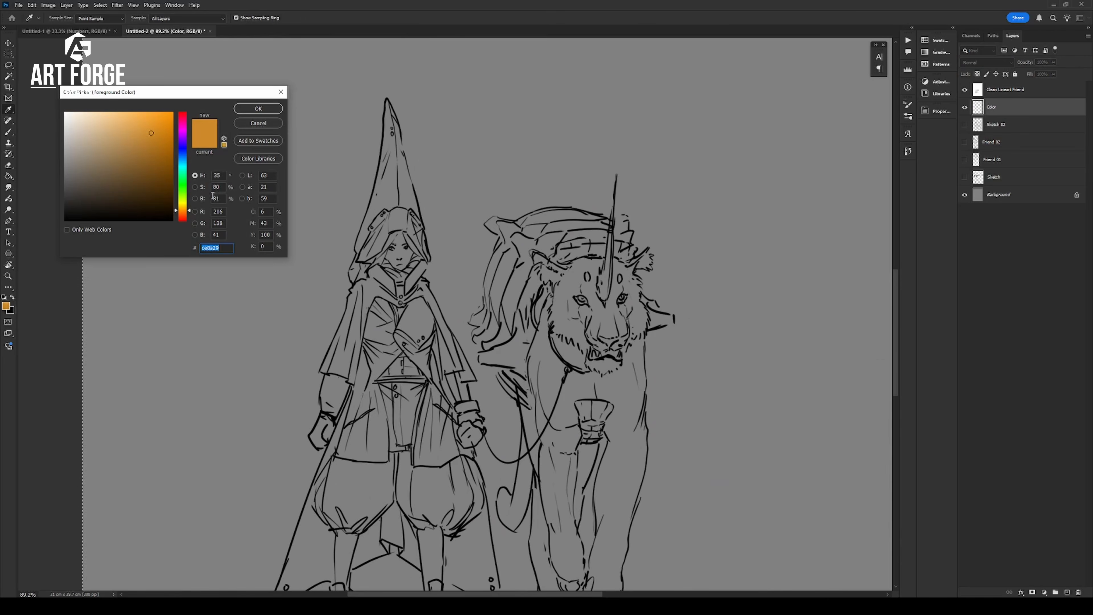
Step: Change the foreground colour to a muted mid green for the figure's base colour
{"action": "left_click", "coordinate": [182, 188]}
{"action": "left_click", "coordinate": [105, 190]}
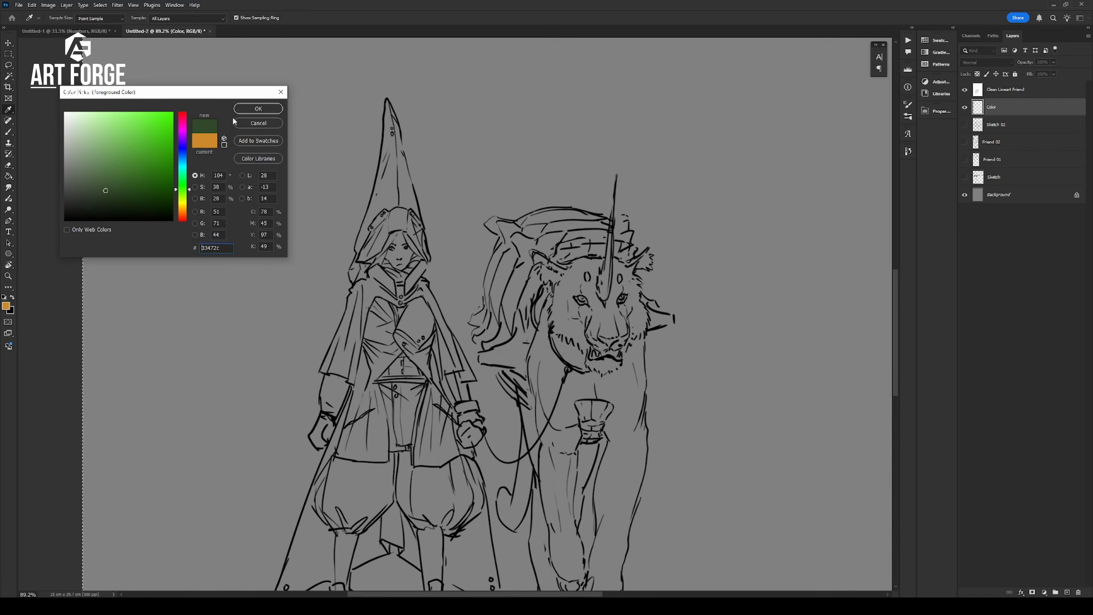
{"action": "left_click", "coordinate": [102, 176]}
{"action": "left_click", "coordinate": [258, 111]}
Step: Paint the figure's pointed hat and hood flat green on the Color layer, using a smaller brush
{"action": "left_click_drag", "start_coordinate": [396, 170], "coordinate": [439, 168]}
{"action": "key", "text": "bracketleft"}
{"action": "key", "text": "bracketleft"}
{"action": "key", "text": "bracketleft"}
{"action": "key", "text": "bracketleft"}
{"action": "key", "text": "bracketleft"}
{"action": "key", "text": "bracketleft"}
{"action": "key", "text": "bracketleft"}
{"action": "left_click_drag", "start_coordinate": [387, 110], "coordinate": [430, 298]}
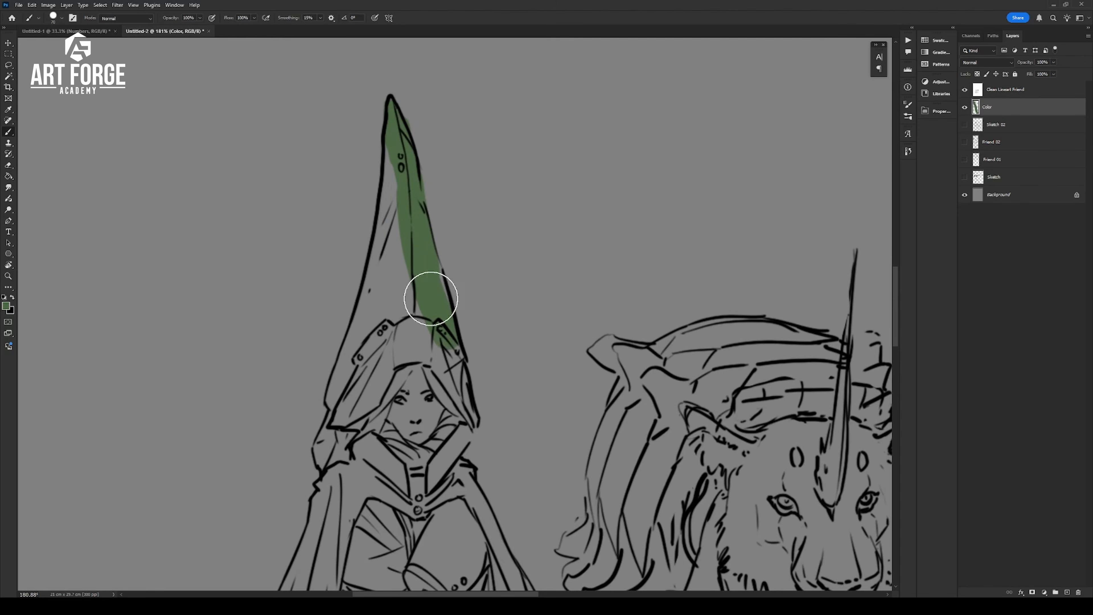
{"action": "mouse_move", "coordinate": [400, 194]}
{"action": "left_mouse_down"}
{"action": "mouse_move", "coordinate": [334, 412]}
{"action": "mouse_move", "coordinate": [389, 325]}
{"action": "mouse_move", "coordinate": [411, 160]}
{"action": "left_mouse_up"}
{"action": "mouse_move", "coordinate": [424, 163]}
{"action": "left_mouse_down"}
{"action": "mouse_move", "coordinate": [475, 222]}
{"action": "mouse_move", "coordinate": [464, 296]}
{"action": "left_mouse_up"}
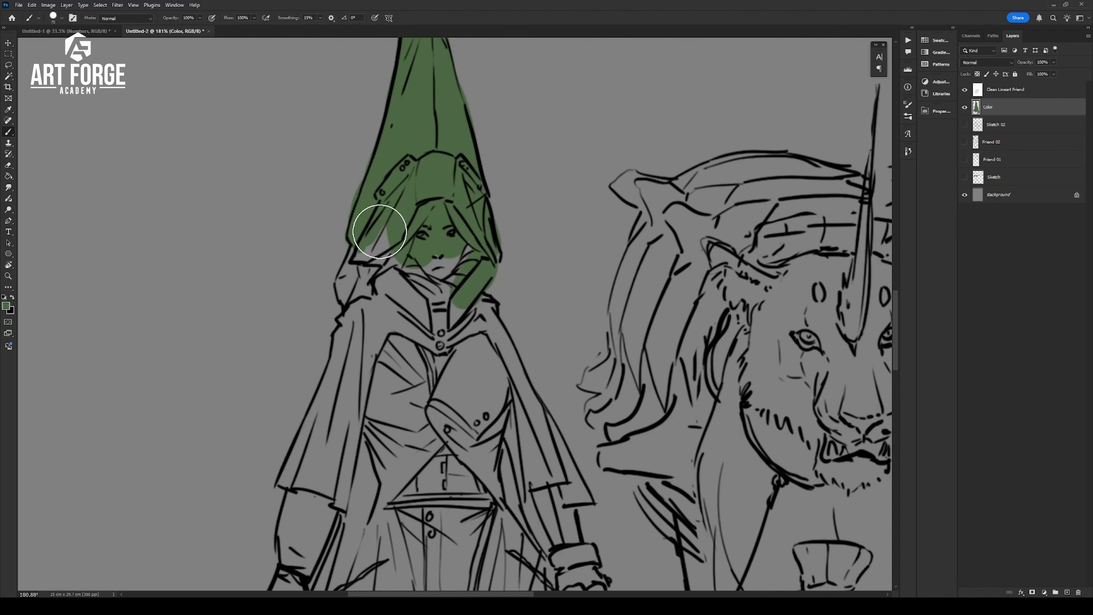
{"action": "mouse_move", "coordinate": [379, 233]}
{"action": "left_mouse_down"}
{"action": "mouse_move", "coordinate": [369, 293]}
{"action": "mouse_move", "coordinate": [435, 335]}
{"action": "mouse_move", "coordinate": [473, 258]}
{"action": "left_mouse_up"}
Step: Continue the green base over the figure's collar, cape, sleeve and gloved hand, reducing the brush size for the narrow areas
{"action": "mouse_move", "coordinate": [476, 375]}
{"action": "left_mouse_down"}
{"action": "mouse_move", "coordinate": [503, 195]}
{"action": "mouse_move", "coordinate": [574, 130]}
{"action": "left_mouse_up"}
{"action": "left_click_drag", "start_coordinate": [456, 82], "coordinate": [451, 117]}
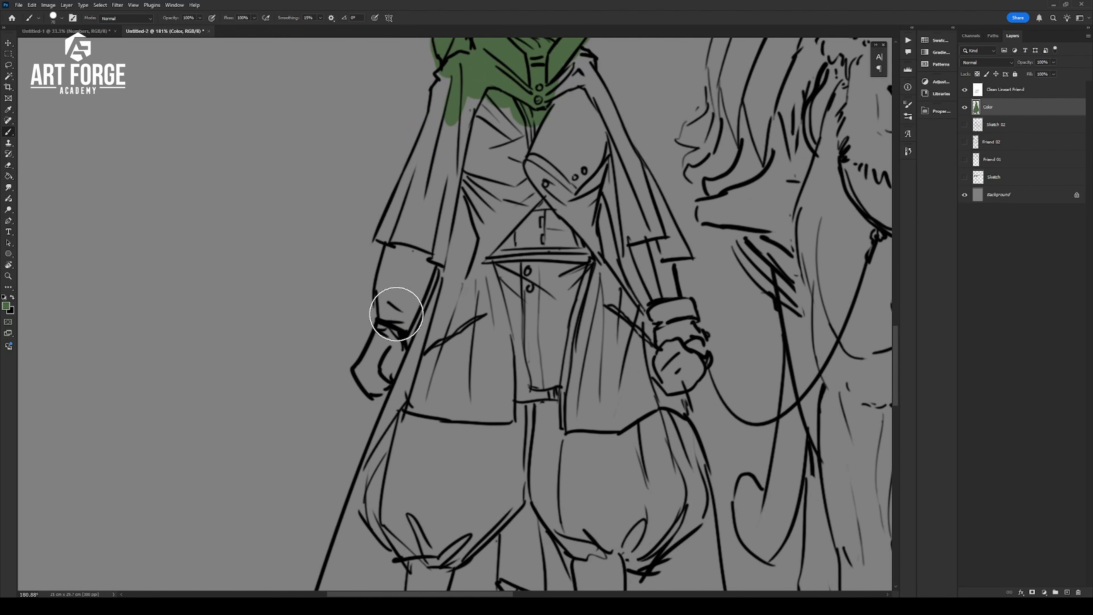
{"action": "key", "text": "bracketleft"}
{"action": "key", "text": "bracketleft"}
{"action": "mouse_move", "coordinate": [389, 338]}
{"action": "left_mouse_down"}
{"action": "mouse_move", "coordinate": [401, 260]}
{"action": "mouse_move", "coordinate": [390, 224]}
{"action": "mouse_move", "coordinate": [381, 239]}
{"action": "mouse_move", "coordinate": [425, 155]}
{"action": "mouse_move", "coordinate": [414, 166]}
{"action": "mouse_move", "coordinate": [450, 91]}
{"action": "left_mouse_up"}
{"action": "key", "text": "bracketleft"}
{"action": "mouse_move", "coordinate": [375, 340]}
{"action": "left_mouse_down"}
{"action": "mouse_move", "coordinate": [367, 255]}
{"action": "mouse_move", "coordinate": [378, 290]}
{"action": "mouse_move", "coordinate": [390, 232]}
{"action": "mouse_move", "coordinate": [414, 263]}
{"action": "left_mouse_up"}
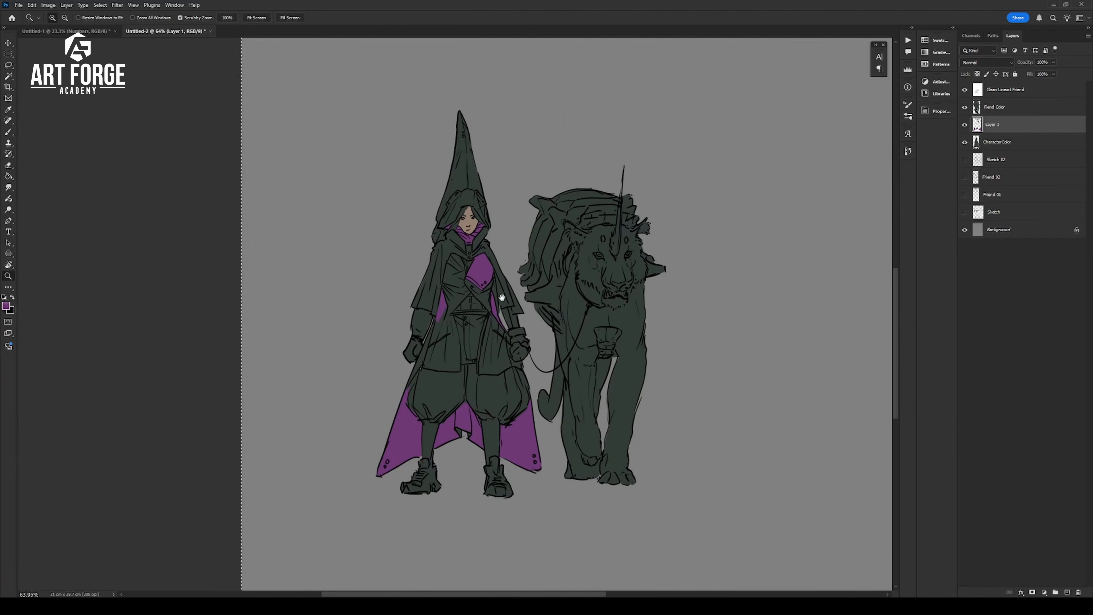
{"action": "left_click_drag", "start_coordinate": [502, 297], "coordinate": [500, 296]}
Step: Add a new layer above Layer 1 and choose a light beige foreground colour
{"action": "left_click", "coordinate": [1067, 593]}
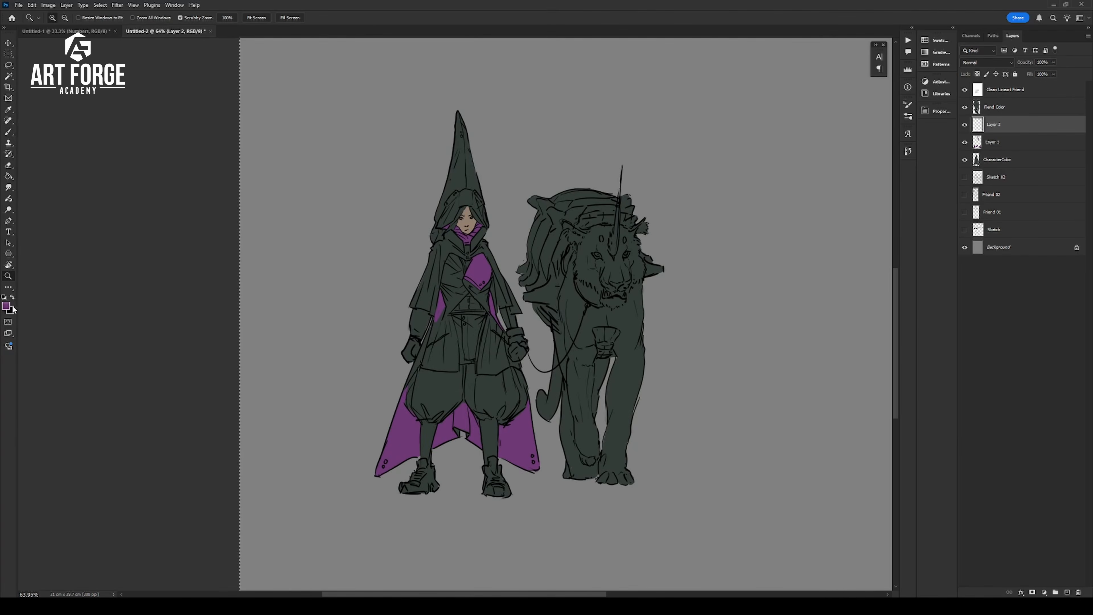
{"action": "left_click", "coordinate": [6, 305]}
{"action": "left_click", "coordinate": [182, 202]}
{"action": "left_click", "coordinate": [83, 149]}
{"action": "left_click", "coordinate": [258, 108]}
Step: Paint the figure's shoulder cape beige on the new layer and clean up its edges with the Eraser
{"action": "left_click_drag", "start_coordinate": [467, 203], "coordinate": [511, 223]}
{"action": "left_click_drag", "start_coordinate": [428, 382], "coordinate": [463, 239]}
{"action": "mouse_move", "coordinate": [339, 346]}
{"action": "left_mouse_down"}
{"action": "mouse_move", "coordinate": [388, 362]}
{"action": "mouse_move", "coordinate": [438, 208]}
{"action": "left_mouse_up"}
{"action": "left_click_drag", "start_coordinate": [359, 342], "coordinate": [436, 179]}
{"action": "key", "text": "bracketleft"}
{"action": "mouse_move", "coordinate": [445, 151]}
{"action": "left_mouse_down"}
{"action": "mouse_move", "coordinate": [482, 173]}
{"action": "mouse_move", "coordinate": [494, 211]}
{"action": "left_mouse_up"}
{"action": "left_click_drag", "start_coordinate": [415, 243], "coordinate": [379, 346]}
{"action": "left_click_drag", "start_coordinate": [335, 340], "coordinate": [334, 355]}
{"action": "left_click_drag", "start_coordinate": [562, 259], "coordinate": [449, 291]}
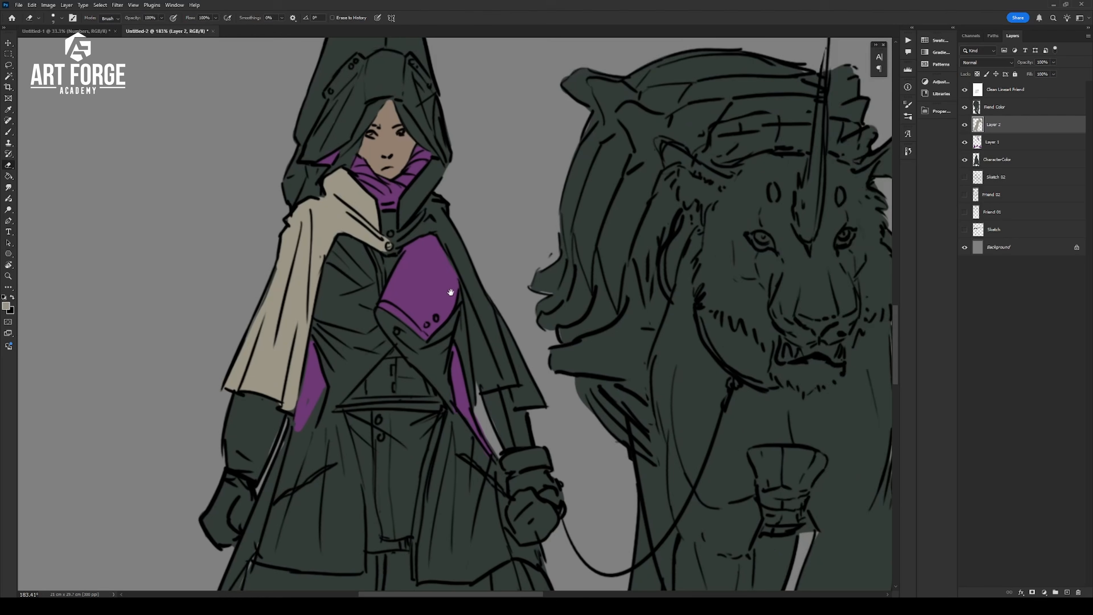
{"action": "mouse_move", "coordinate": [389, 219]}
{"action": "left_mouse_down"}
{"action": "mouse_move", "coordinate": [390, 237]}
{"action": "mouse_move", "coordinate": [448, 242]}
{"action": "mouse_move", "coordinate": [470, 329]}
{"action": "mouse_move", "coordinate": [531, 398]}
{"action": "mouse_move", "coordinate": [503, 439]}
{"action": "left_mouse_up"}
{"action": "key", "text": "e"}
{"action": "key", "text": "ctrl+space"}
{"action": "key", "text": "ctrl+0"}
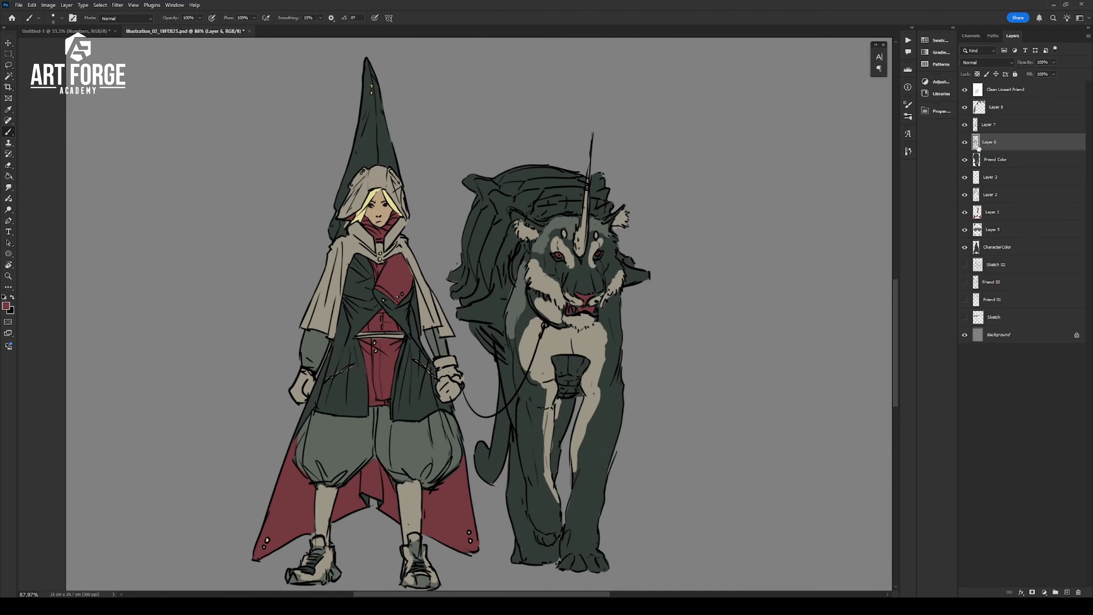
Step: Try brush strokes on the animal's face on Layer 6 with a smaller brush, and undo them
{"action": "mouse_move", "coordinate": [556, 231]}
{"action": "left_mouse_down"}
{"action": "mouse_move", "coordinate": [618, 226]}
{"action": "mouse_move", "coordinate": [585, 250]}
{"action": "left_mouse_up"}
{"action": "key", "text": "bracketleft"}
{"action": "key", "text": "bracketleft"}
{"action": "key", "text": "bracketleft"}
{"action": "key", "text": "bracketleft"}
{"action": "key", "text": "bracketleft"}
{"action": "key", "text": "bracketleft"}
{"action": "key", "text": "ctrl+z"}
{"action": "key", "text": "ctrl+z"}
{"action": "key", "text": "ctrl+space"}
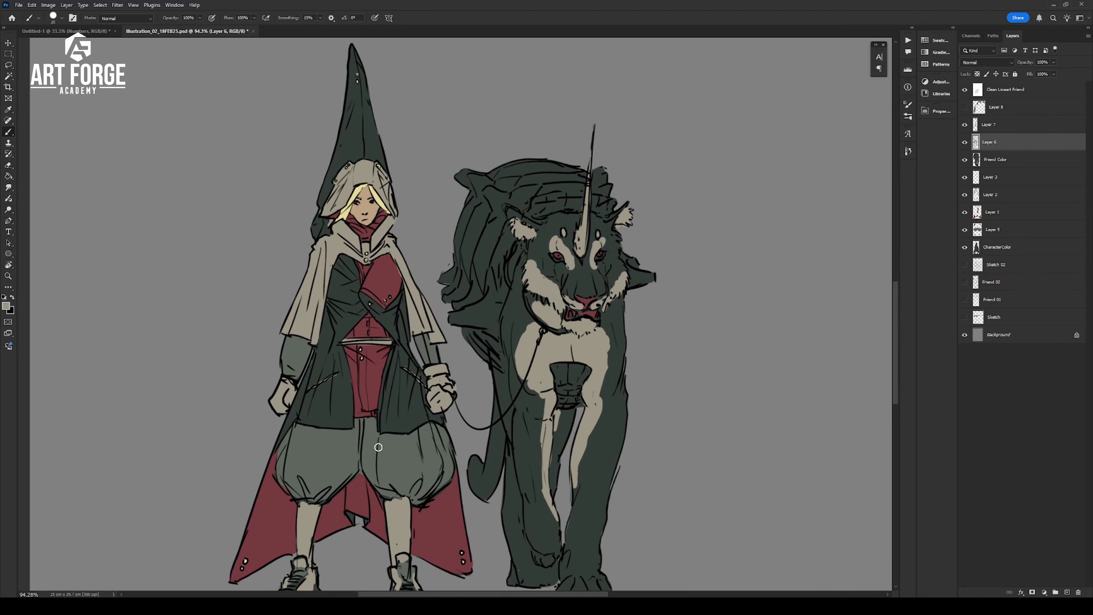
Step: Paint the animal's head with the grey-green sampled from the figure's trousers, on a new layer above Friend Color
{"action": "left_click", "coordinate": [379, 447], "text": "alt"}
{"action": "left_click", "coordinate": [532, 281], "text": "ctrl"}
{"action": "key", "text": "ctrl+alt+shift+n"}
{"action": "mouse_move", "coordinate": [510, 212]}
{"action": "left_mouse_down"}
{"action": "mouse_move", "coordinate": [539, 230]}
{"action": "mouse_move", "coordinate": [629, 215]}
{"action": "mouse_move", "coordinate": [616, 276]}
{"action": "mouse_move", "coordinate": [574, 290]}
{"action": "left_mouse_up"}
{"action": "key", "text": "bracketright"}
{"action": "key", "text": "bracketright"}
{"action": "left_click_drag", "start_coordinate": [568, 236], "coordinate": [536, 254]}
{"action": "key", "text": "space"}
{"action": "left_click_drag", "start_coordinate": [537, 301], "coordinate": [561, 250]}
{"action": "left_click_drag", "start_coordinate": [558, 246], "coordinate": [566, 254]}
Step: Extend the grey-green over the animal's neck, body and legs, enlarging the brush for the wide areas
{"action": "mouse_move", "coordinate": [552, 202]}
{"action": "left_mouse_down"}
{"action": "mouse_move", "coordinate": [541, 233]}
{"action": "mouse_move", "coordinate": [543, 431]}
{"action": "mouse_move", "coordinate": [557, 522]}
{"action": "mouse_move", "coordinate": [574, 390]}
{"action": "mouse_move", "coordinate": [536, 521]}
{"action": "mouse_move", "coordinate": [560, 560]}
{"action": "left_mouse_up"}
{"action": "key", "text": "e"}
{"action": "key", "text": "b"}
{"action": "mouse_move", "coordinate": [511, 448]}
{"action": "left_mouse_down"}
{"action": "mouse_move", "coordinate": [501, 409]}
{"action": "mouse_move", "coordinate": [523, 353]}
{"action": "left_mouse_up"}
{"action": "mouse_move", "coordinate": [629, 282]}
{"action": "left_mouse_down"}
{"action": "mouse_move", "coordinate": [642, 246]}
{"action": "mouse_move", "coordinate": [627, 439]}
{"action": "left_mouse_up"}
{"action": "key", "text": "bracketright"}
{"action": "mouse_move", "coordinate": [637, 362]}
{"action": "left_mouse_down"}
{"action": "mouse_move", "coordinate": [632, 327]}
{"action": "mouse_move", "coordinate": [604, 512]}
{"action": "left_mouse_up"}
{"action": "scroll", "coordinate": [628, 387], "scroll_direction": "up", "scroll_amount": 1}
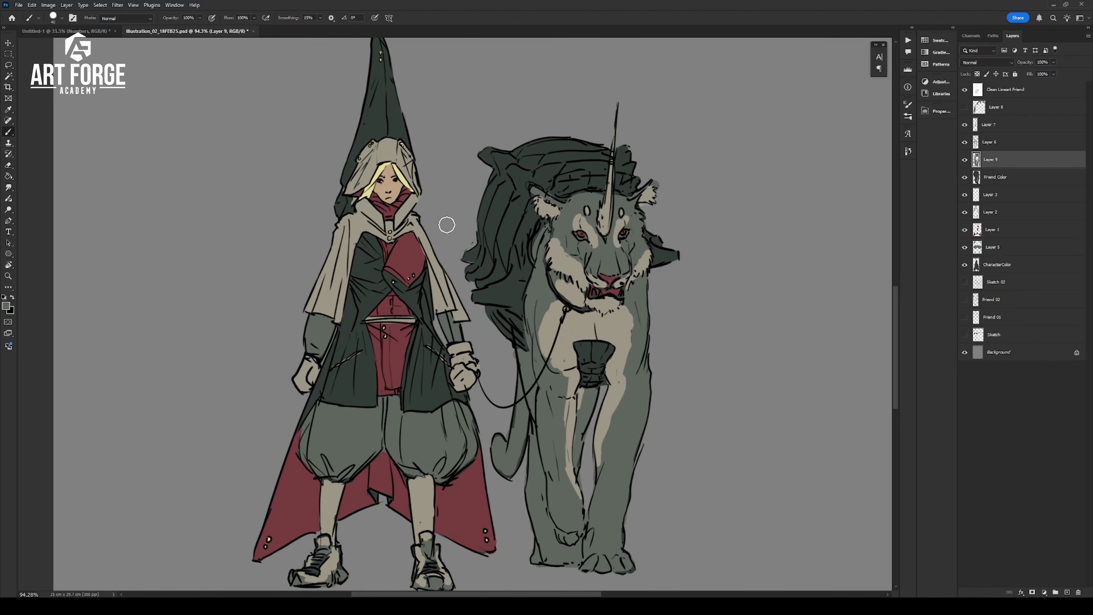
Step: Recolour the animal's horn and forehead spots on Layer 7 with the pale yellow sampled from the figure's hair
{"action": "left_click", "coordinate": [372, 186], "text": "alt"}
{"action": "key", "text": "bracketleft"}
{"action": "key", "text": "bracketleft"}
{"action": "key", "text": "alt+bracketright"}
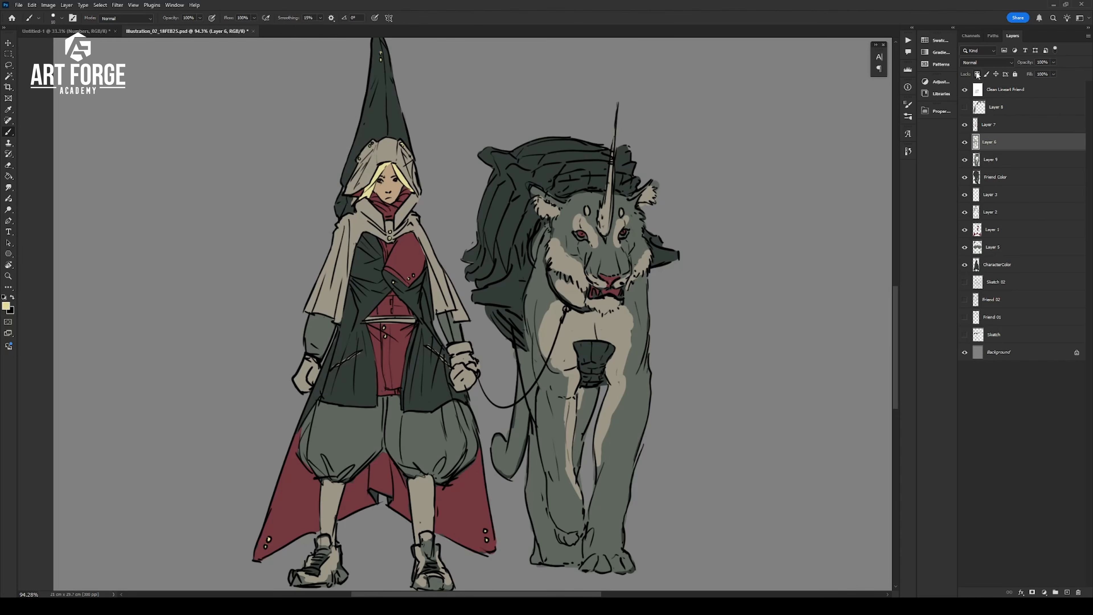
{"action": "key", "text": "bracketleft"}
{"action": "left_click", "coordinate": [989, 124]}
{"action": "key", "text": "slash"}
{"action": "left_click", "coordinate": [588, 210]}
{"action": "left_click_drag", "start_coordinate": [603, 230], "coordinate": [616, 125]}
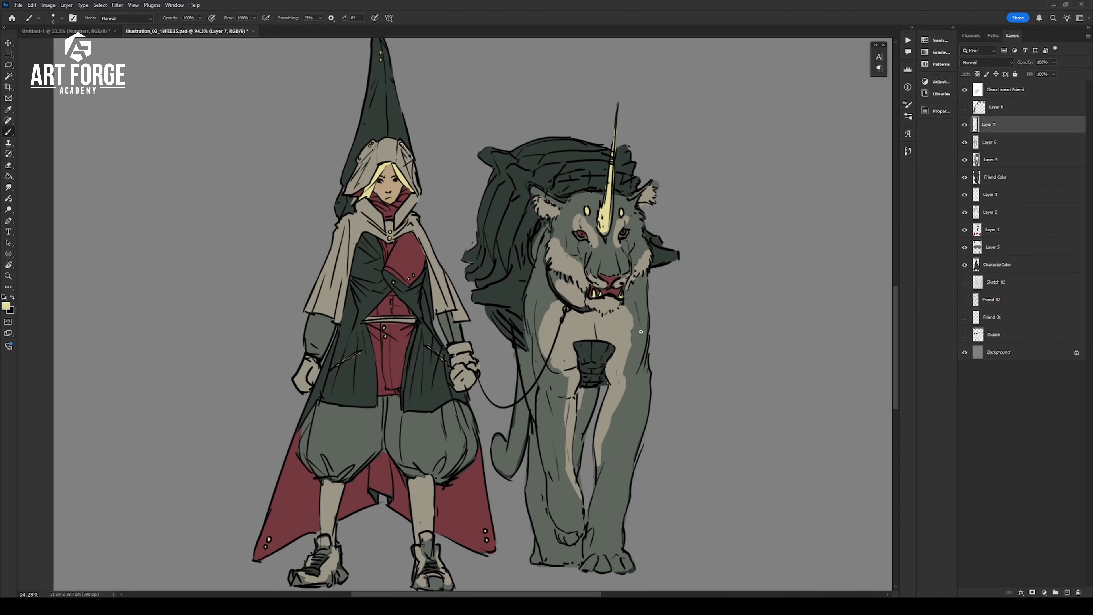
{"action": "key", "text": "z"}
{"action": "left_click_drag", "start_coordinate": [641, 332], "coordinate": [632, 342]}
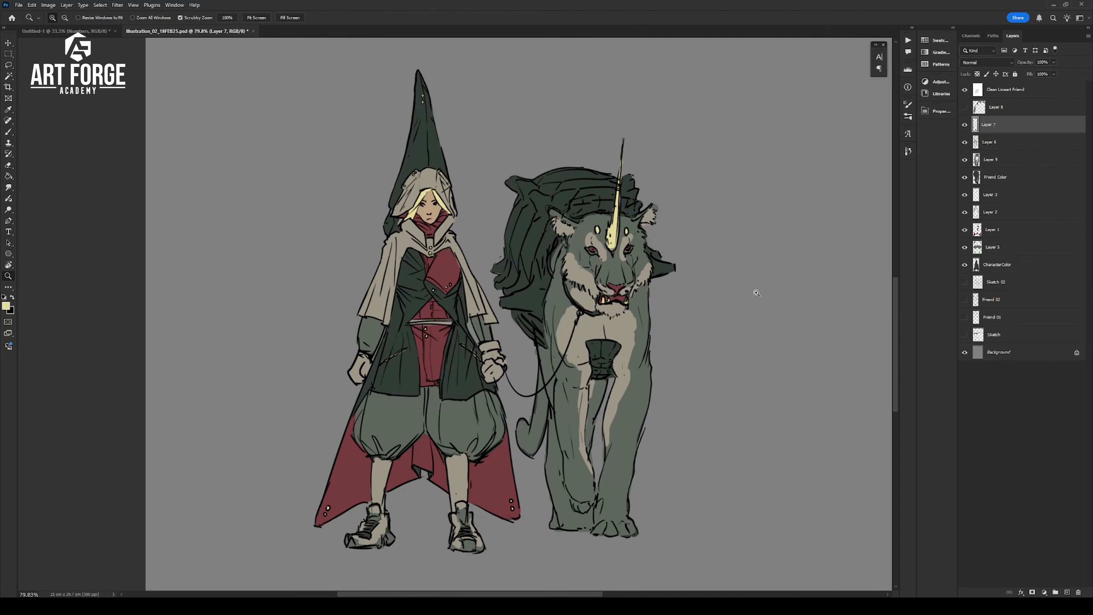
Step: Paint grey-green accents on the raised tips of the animal's back on a new layer, and save the document
{"action": "left_click_drag", "start_coordinate": [547, 284], "coordinate": [571, 284]}
{"action": "key", "text": "b"}
{"action": "left_click", "coordinate": [421, 302], "text": "alt"}
{"action": "key", "text": "ctrl+alt+shift+n"}
{"action": "key", "text": "bracketright"}
{"action": "left_click_drag", "start_coordinate": [508, 150], "coordinate": [535, 175]}
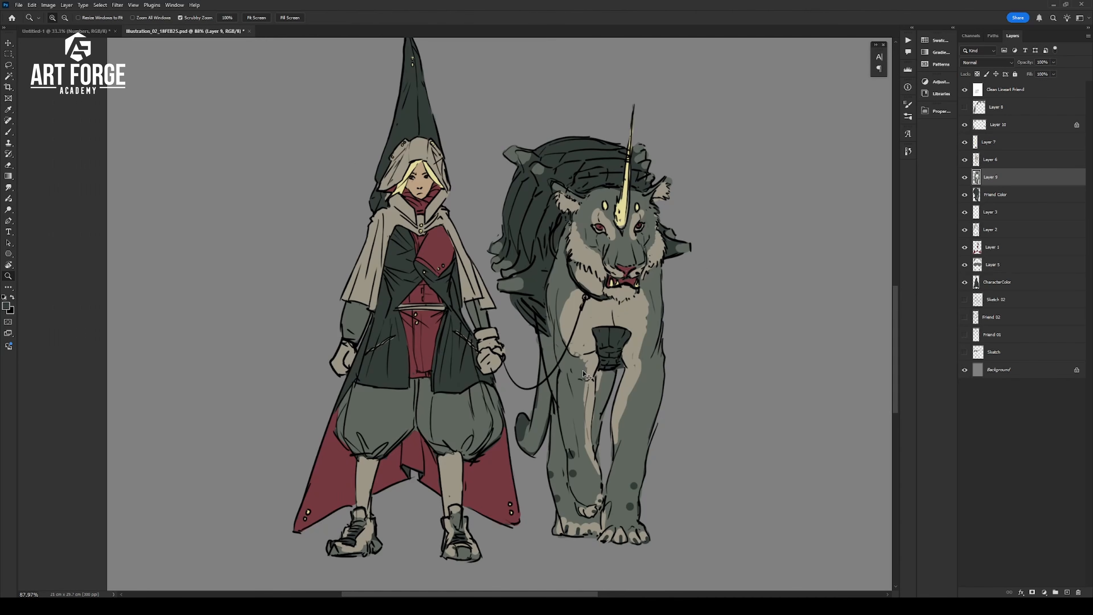
{"action": "key", "text": "ctrl+s"}
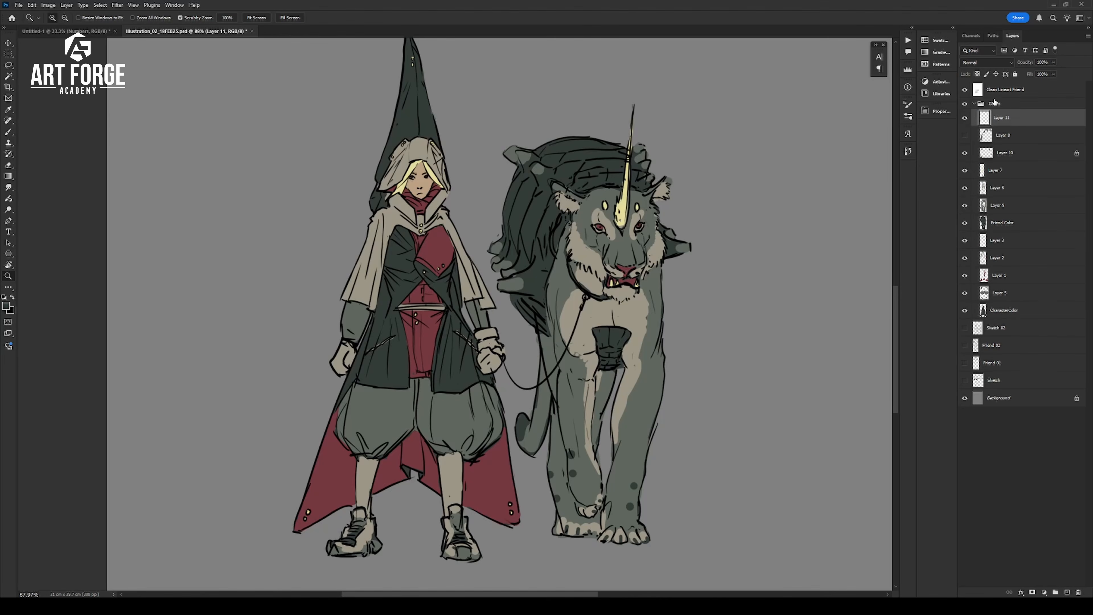
Step: Create a layer named "Shadows" above the Colors group and set its blend mode to Multiply
{"action": "key", "text": "ctrl+alt+shift+n"}
{"action": "type", "text": "Shadows"}
{"action": "key", "text": "Return"}
{"action": "left_click", "coordinate": [988, 63]}
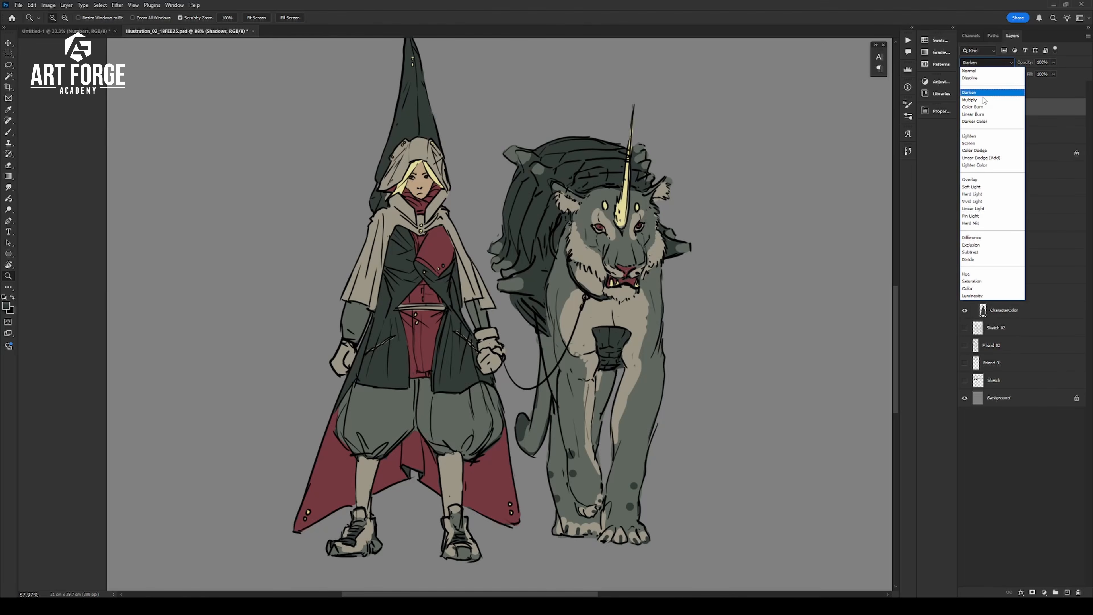
{"action": "left_click", "coordinate": [985, 100]}
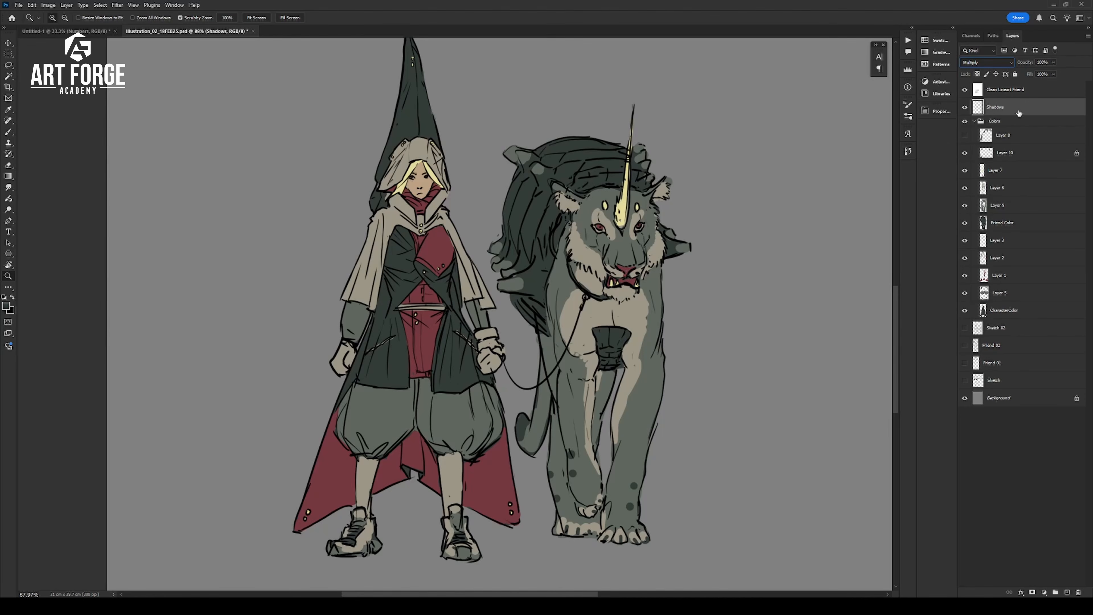
Step: Set the foreground colour to the dark blue 22227d for painting the shadows
{"action": "left_click", "coordinate": [6, 306]}
{"action": "left_click", "coordinate": [183, 148]}
{"action": "left_click", "coordinate": [144, 168]}
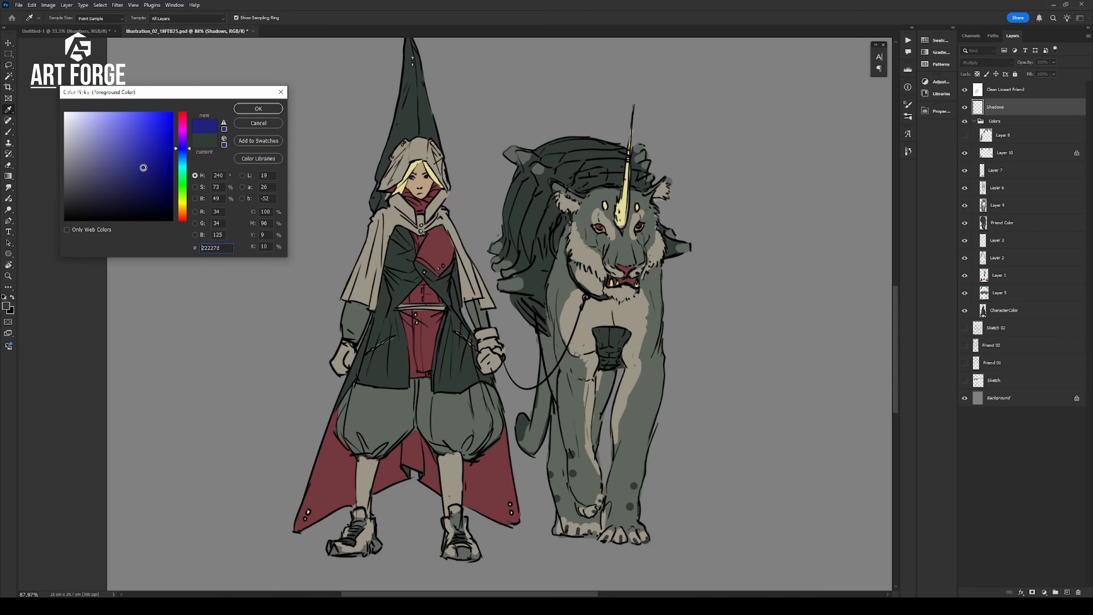
{"action": "left_click", "coordinate": [258, 108]}
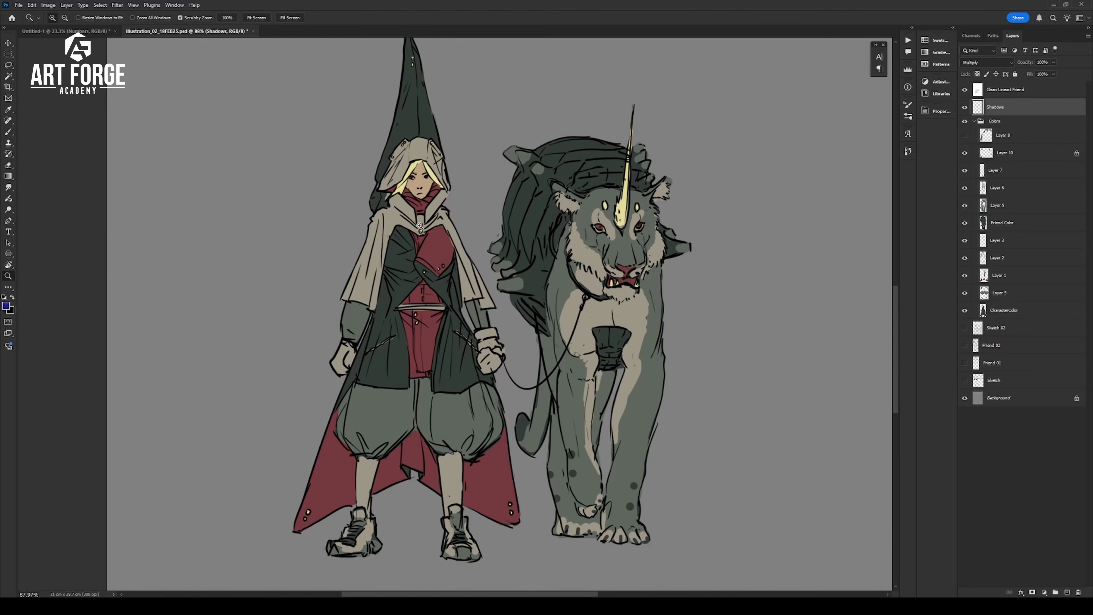
Step: Paint a shadow over the face, hair and scarf beneath the hood, and lower the Shadows layer's opacity to 50%
{"action": "scroll", "coordinate": [421, 163], "scroll_direction": "up", "scroll_amount": 5}
{"action": "key", "text": "b"}
{"action": "mouse_move", "coordinate": [420, 168]}
{"action": "left_mouse_down"}
{"action": "mouse_move", "coordinate": [382, 217]}
{"action": "mouse_move", "coordinate": [356, 230]}
{"action": "mouse_move", "coordinate": [399, 229]}
{"action": "mouse_move", "coordinate": [404, 252]}
{"action": "mouse_move", "coordinate": [451, 225]}
{"action": "mouse_move", "coordinate": [411, 182]}
{"action": "mouse_move", "coordinate": [448, 199]}
{"action": "mouse_move", "coordinate": [425, 166]}
{"action": "left_mouse_up"}
{"action": "key", "text": "bracketleft"}
{"action": "key", "text": "bracketleft"}
{"action": "key", "text": "bracketleft"}
{"action": "key", "text": "bracketleft"}
{"action": "key", "text": "bracketleft"}
{"action": "mouse_move", "coordinate": [426, 243]}
{"action": "left_mouse_down"}
{"action": "mouse_move", "coordinate": [497, 216]}
{"action": "mouse_move", "coordinate": [403, 217]}
{"action": "mouse_move", "coordinate": [410, 233]}
{"action": "left_mouse_up"}
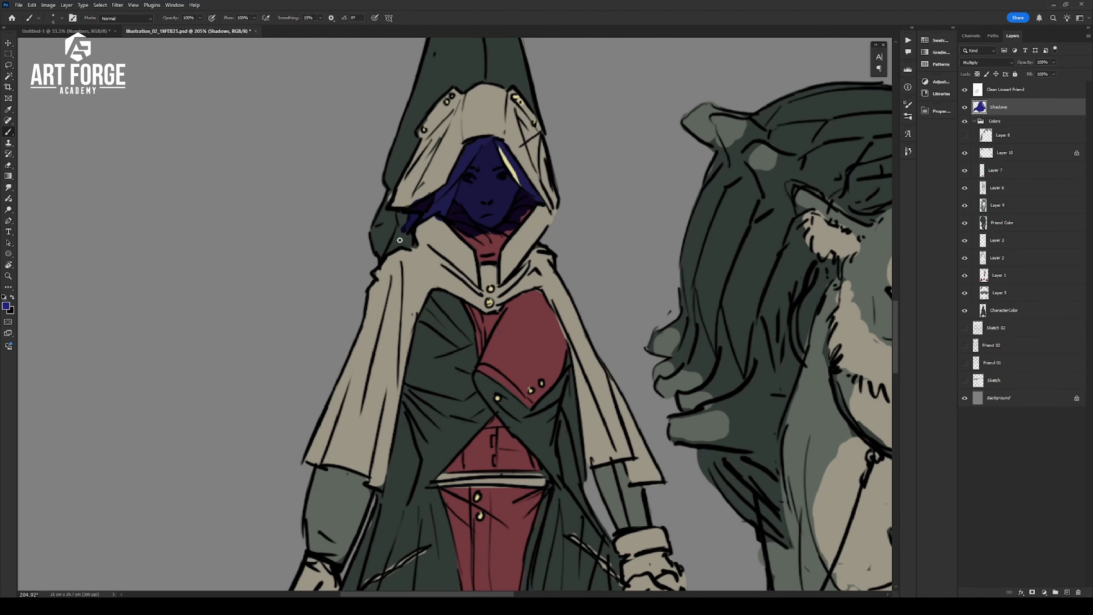
{"action": "left_click", "coordinate": [1053, 62]}
{"action": "mouse_move", "coordinate": [1055, 71]}
{"action": "left_mouse_down"}
{"action": "mouse_move", "coordinate": [1015, 74]}
{"action": "mouse_move", "coordinate": [1035, 75]}
{"action": "left_mouse_up"}
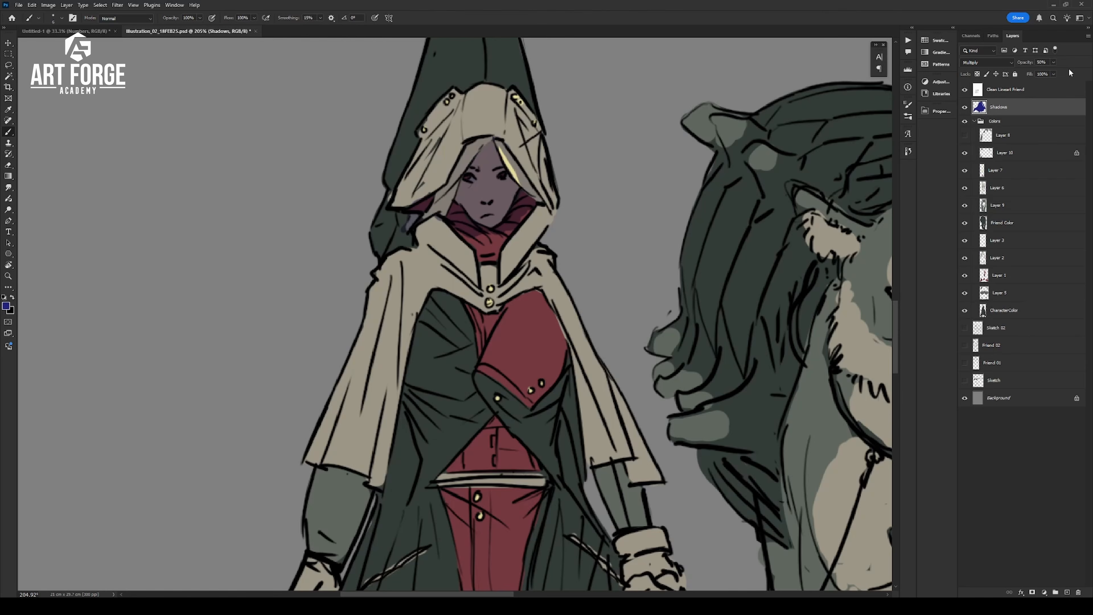
Step: Preview other blend modes such as Exclusion and Normal on the Shadows layer, and set it back to Multiply
{"action": "left_click", "coordinate": [1008, 65]}
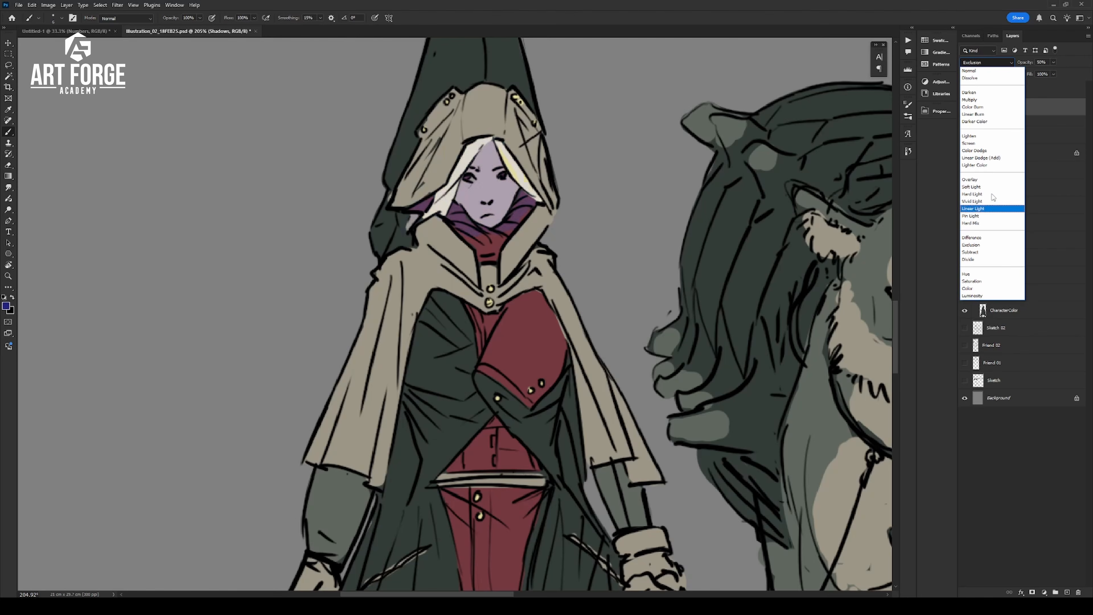
{"action": "left_click", "coordinate": [987, 63]}
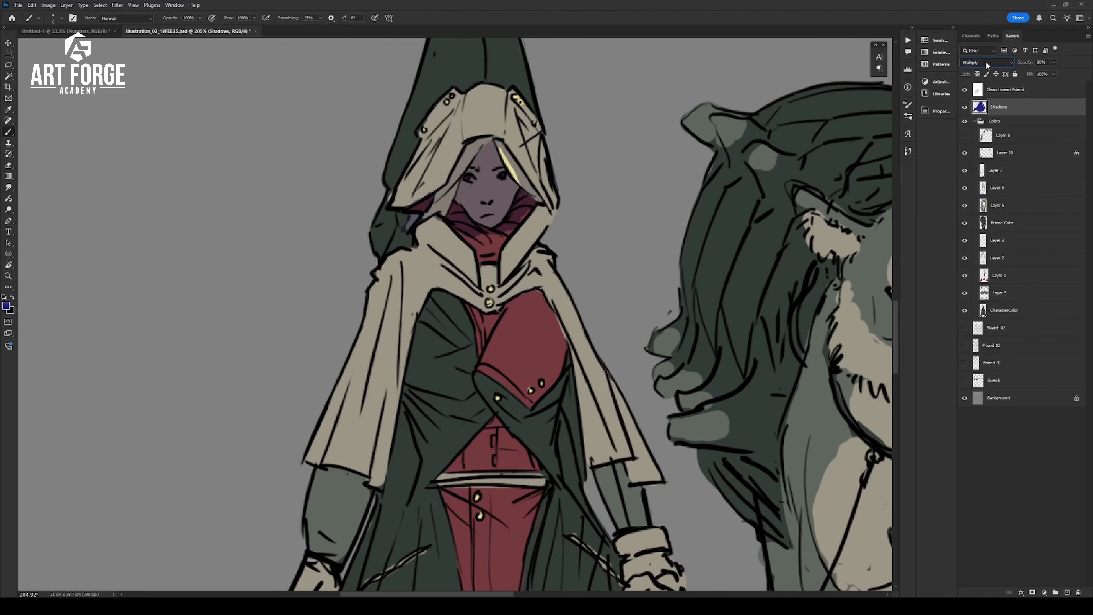
{"action": "left_click", "coordinate": [1011, 61]}
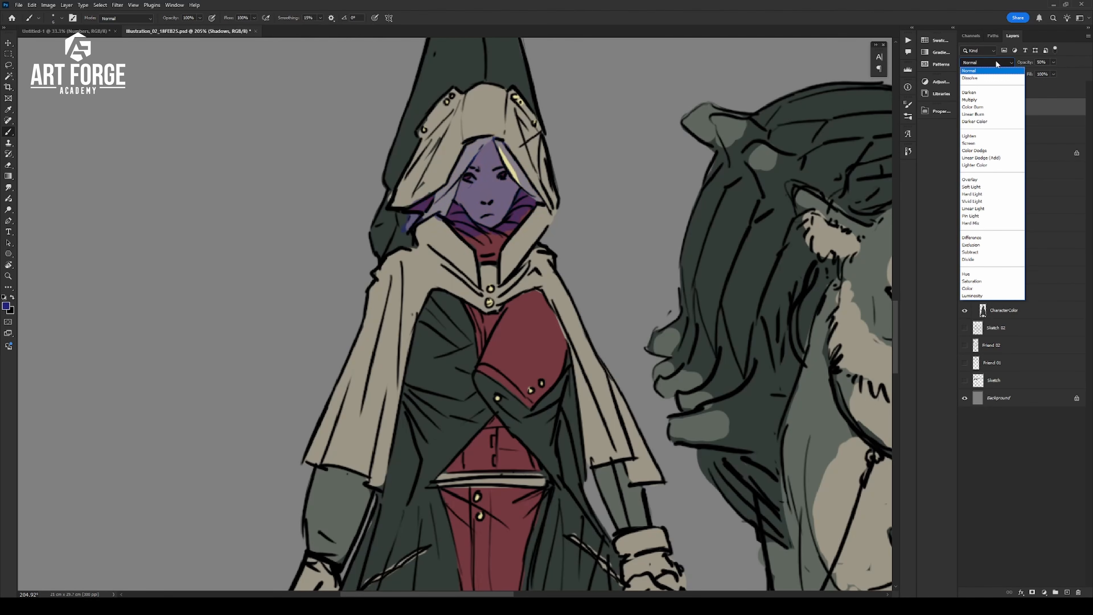
{"action": "left_click", "coordinate": [987, 99]}
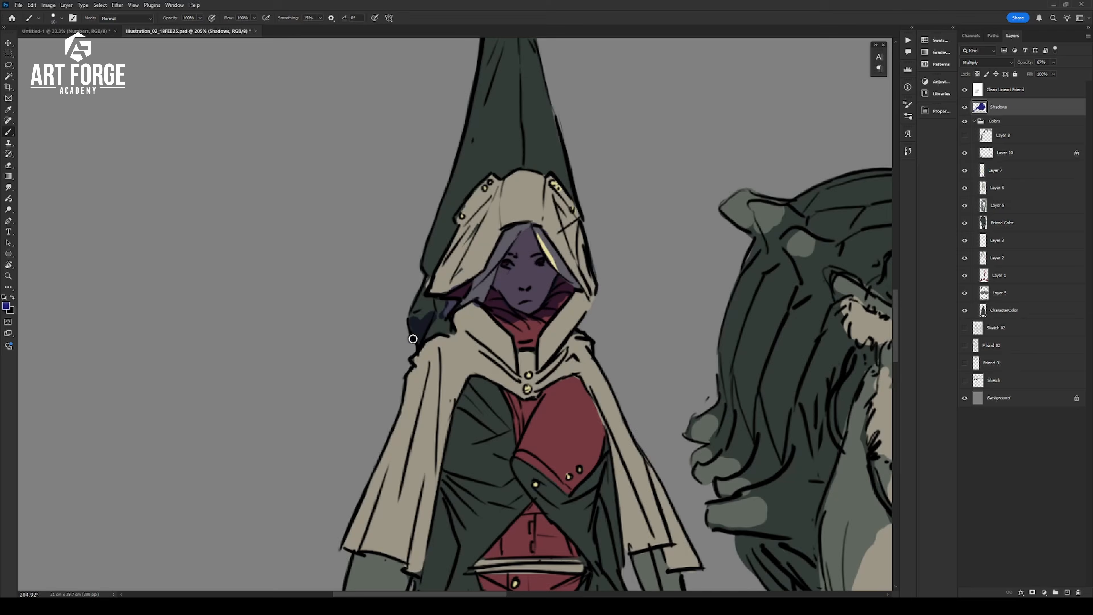
Step: Paint dark blue shadows on the inner folds of the character's collar, the back of the hood and the cape's neckline
{"action": "mouse_move", "coordinate": [495, 301]}
{"action": "left_mouse_down"}
{"action": "mouse_move", "coordinate": [460, 209]}
{"action": "mouse_move", "coordinate": [478, 282]}
{"action": "mouse_move", "coordinate": [406, 248]}
{"action": "left_mouse_up"}
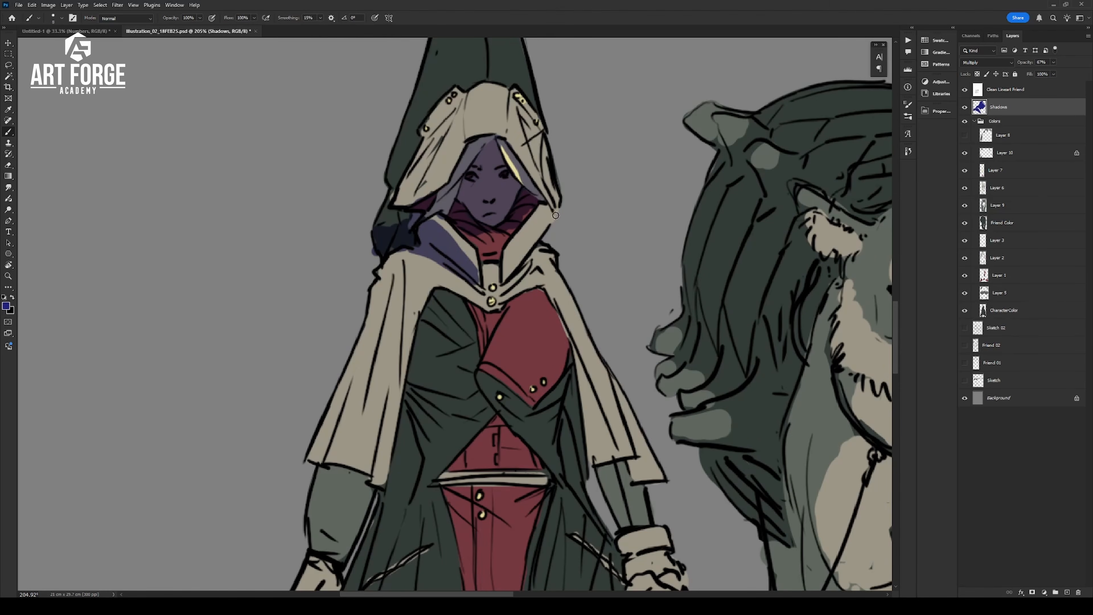
{"action": "left_click_drag", "start_coordinate": [555, 215], "coordinate": [504, 283]}
{"action": "left_click_drag", "start_coordinate": [553, 222], "coordinate": [514, 284]}
{"action": "left_click_drag", "start_coordinate": [546, 250], "coordinate": [504, 288]}
{"action": "mouse_move", "coordinate": [468, 284]}
{"action": "left_mouse_down"}
{"action": "mouse_move", "coordinate": [406, 251]}
{"action": "mouse_move", "coordinate": [468, 285]}
{"action": "left_mouse_up"}
{"action": "left_click_drag", "start_coordinate": [492, 302], "coordinate": [471, 227]}
{"action": "left_click_drag", "start_coordinate": [404, 237], "coordinate": [526, 219]}
Step: Block in broad shadows across the chest and side of the green jacket with a larger brush
{"action": "key", "text": "bracketright"}
{"action": "key", "text": "bracketright"}
{"action": "key", "text": "bracketright"}
{"action": "mouse_move", "coordinate": [461, 304]}
{"action": "left_mouse_down"}
{"action": "mouse_move", "coordinate": [520, 350]}
{"action": "mouse_move", "coordinate": [551, 300]}
{"action": "left_mouse_up"}
{"action": "left_click_drag", "start_coordinate": [497, 353], "coordinate": [460, 298]}
{"action": "mouse_move", "coordinate": [392, 275]}
{"action": "left_mouse_down"}
{"action": "mouse_move", "coordinate": [442, 319]}
{"action": "mouse_move", "coordinate": [397, 380]}
{"action": "mouse_move", "coordinate": [419, 310]}
{"action": "left_mouse_up"}
{"action": "key", "text": "bracketright"}
{"action": "key", "text": "bracketright"}
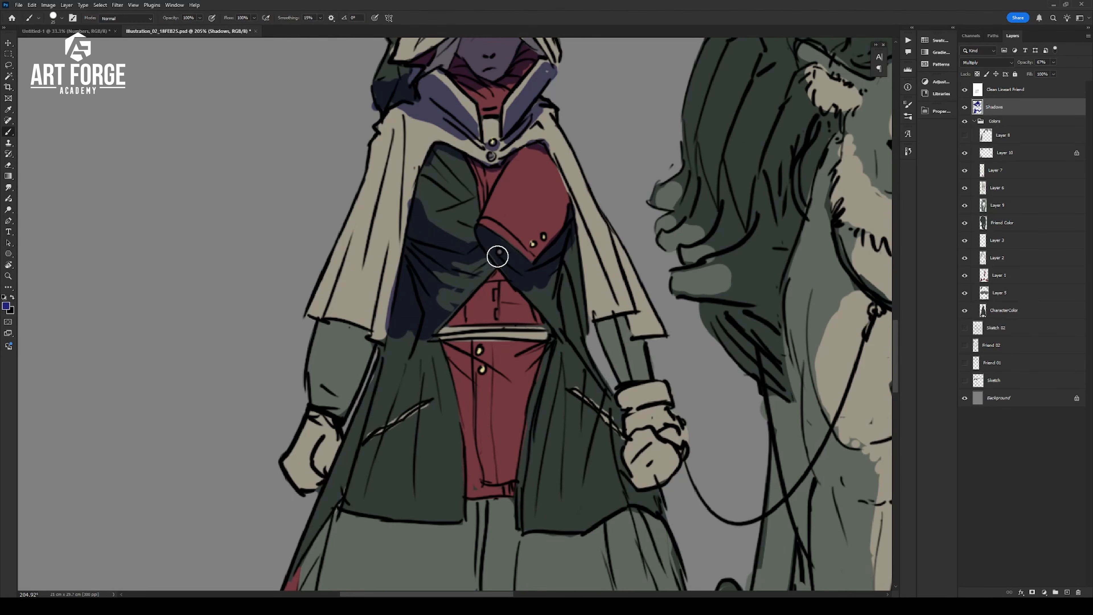
Step: Paint narrow shadows along the jacket's lower edge and the red tunic around the belt, and erase the excess
{"action": "key", "text": "bracketleft"}
{"action": "key", "text": "bracketleft"}
{"action": "key", "text": "bracketleft"}
{"action": "key", "text": "bracketleft"}
{"action": "key", "text": "bracketleft"}
{"action": "left_click_drag", "start_coordinate": [498, 275], "coordinate": [445, 322]}
{"action": "mouse_move", "coordinate": [505, 284]}
{"action": "left_mouse_down"}
{"action": "mouse_move", "coordinate": [551, 337]}
{"action": "mouse_move", "coordinate": [444, 343]}
{"action": "left_mouse_up"}
{"action": "left_click_drag", "start_coordinate": [454, 336], "coordinate": [478, 334]}
{"action": "key", "text": "e"}
{"action": "mouse_move", "coordinate": [479, 336]}
{"action": "left_mouse_down"}
{"action": "mouse_move", "coordinate": [455, 337]}
{"action": "mouse_move", "coordinate": [492, 404]}
{"action": "left_mouse_up"}
Step: Paint shadows on the red tunic just below the belt, around its buttons
{"action": "key", "text": "b"}
{"action": "key", "text": "bracketright"}
{"action": "key", "text": "bracketright"}
{"action": "key", "text": "bracketright"}
{"action": "right_click", "coordinate": [508, 388]}
{"action": "key", "text": "ctrl+z"}
{"action": "left_click_drag", "start_coordinate": [446, 347], "coordinate": [488, 386]}
{"action": "left_click_drag", "start_coordinate": [508, 341], "coordinate": [532, 271]}
Step: Shade the jacket's side, the sleeve beneath the cape and the gloved fist on the arm away from the animal
{"action": "key", "text": "bracketright"}
{"action": "key", "text": "bracketright"}
{"action": "mouse_move", "coordinate": [413, 345]}
{"action": "left_mouse_down"}
{"action": "mouse_move", "coordinate": [424, 281]}
{"action": "mouse_move", "coordinate": [390, 364]}
{"action": "left_mouse_up"}
{"action": "mouse_move", "coordinate": [345, 272]}
{"action": "left_mouse_down"}
{"action": "mouse_move", "coordinate": [383, 281]}
{"action": "mouse_move", "coordinate": [354, 258]}
{"action": "left_mouse_up"}
{"action": "left_click_drag", "start_coordinate": [343, 335], "coordinate": [371, 336]}
{"action": "left_click_drag", "start_coordinate": [393, 289], "coordinate": [367, 339]}
{"action": "left_click_drag", "start_coordinate": [345, 400], "coordinate": [318, 398]}
{"action": "left_click_drag", "start_coordinate": [338, 347], "coordinate": [356, 363]}
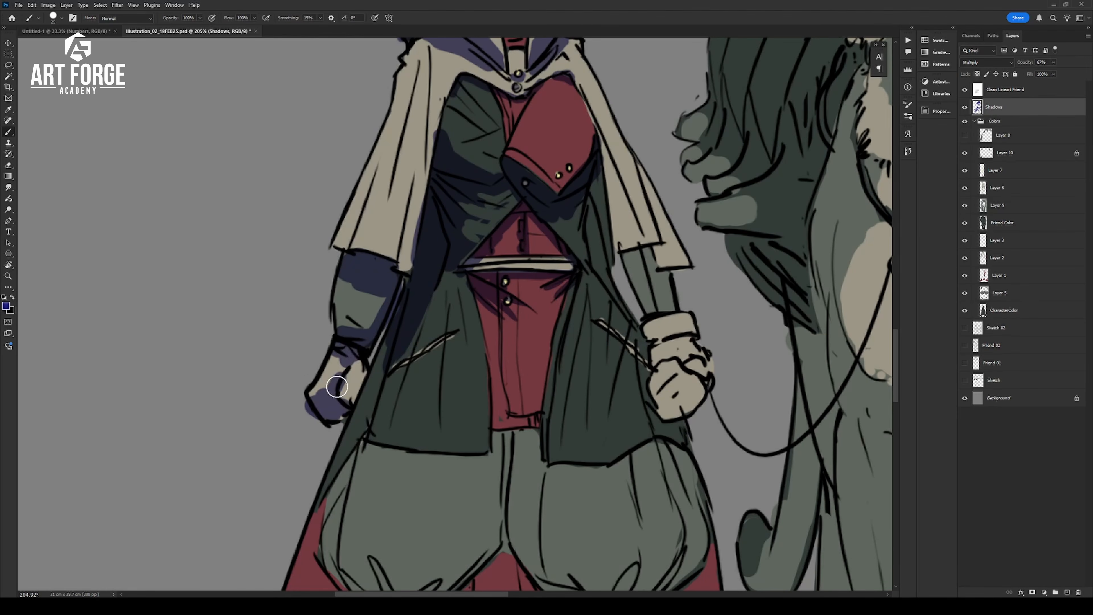
Step: Paint shadows down the jacket's side nearest the animal and into the folds of the short cape
{"action": "left_click_drag", "start_coordinate": [542, 312], "coordinate": [468, 493]}
{"action": "left_click_drag", "start_coordinate": [478, 173], "coordinate": [467, 435]}
{"action": "left_click_drag", "start_coordinate": [413, 127], "coordinate": [414, 142]}
{"action": "left_click_drag", "start_coordinate": [467, 435], "coordinate": [426, 30]}
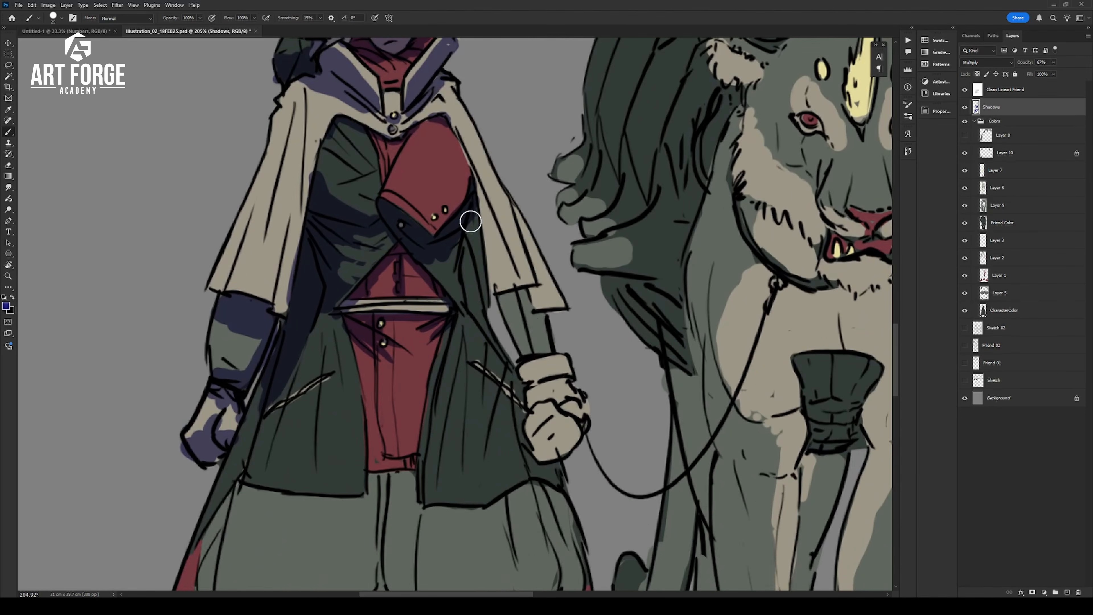
{"action": "left_click_drag", "start_coordinate": [472, 223], "coordinate": [493, 294]}
{"action": "left_click_drag", "start_coordinate": [497, 270], "coordinate": [476, 169]}
{"action": "left_click_drag", "start_coordinate": [304, 94], "coordinate": [304, 215]}
{"action": "left_click_drag", "start_coordinate": [279, 187], "coordinate": [265, 279]}
{"action": "left_click_drag", "start_coordinate": [284, 222], "coordinate": [275, 295]}
Step: Shade the cape edge, forearm and gloved hand on the arm that holds the leash
{"action": "mouse_move", "coordinate": [490, 226]}
{"action": "left_mouse_down"}
{"action": "mouse_move", "coordinate": [503, 276]}
{"action": "mouse_move", "coordinate": [541, 302]}
{"action": "left_mouse_up"}
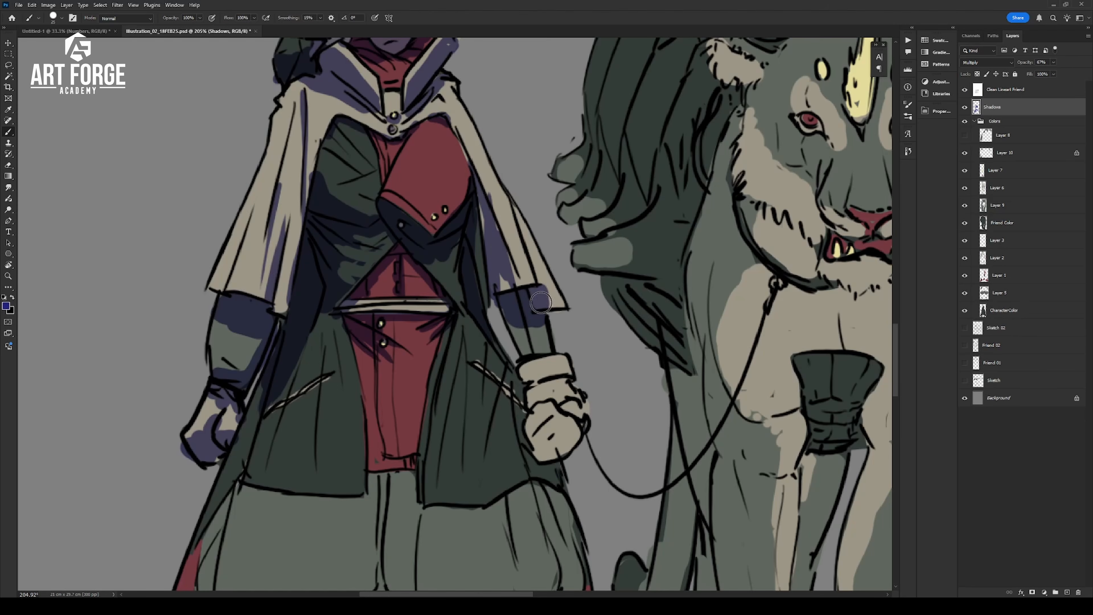
{"action": "mouse_move", "coordinate": [526, 362]}
{"action": "left_mouse_down"}
{"action": "mouse_move", "coordinate": [563, 411]}
{"action": "mouse_move", "coordinate": [545, 452]}
{"action": "mouse_move", "coordinate": [551, 275]}
{"action": "left_mouse_up"}
{"action": "left_click_drag", "start_coordinate": [573, 310], "coordinate": [549, 256]}
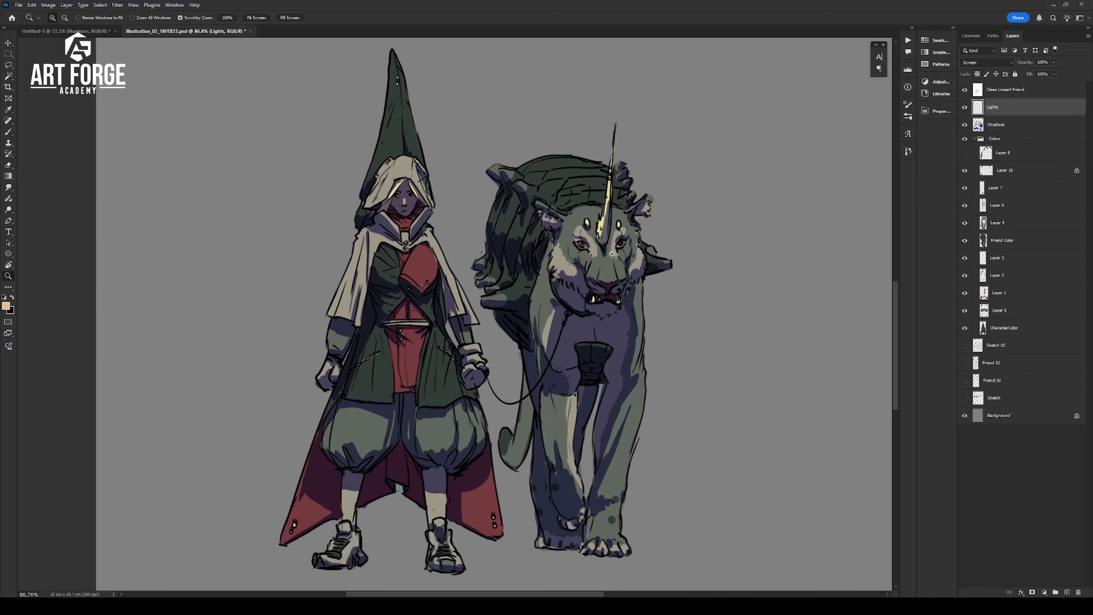
{"action": "left_click_drag", "start_coordinate": [370, 134], "coordinate": [436, 160]}
{"action": "mouse_move", "coordinate": [435, 160]}
{"action": "left_mouse_down"}
{"action": "mouse_move", "coordinate": [409, 278]}
{"action": "mouse_move", "coordinate": [333, 374]}
{"action": "mouse_move", "coordinate": [378, 287]}
{"action": "mouse_move", "coordinate": [395, 151]}
{"action": "mouse_move", "coordinate": [383, 203]}
{"action": "left_mouse_up"}
Step: Paint peach highlights on the Lights layer over the pointed hat, hood, face and collar
{"action": "key", "text": "b"}
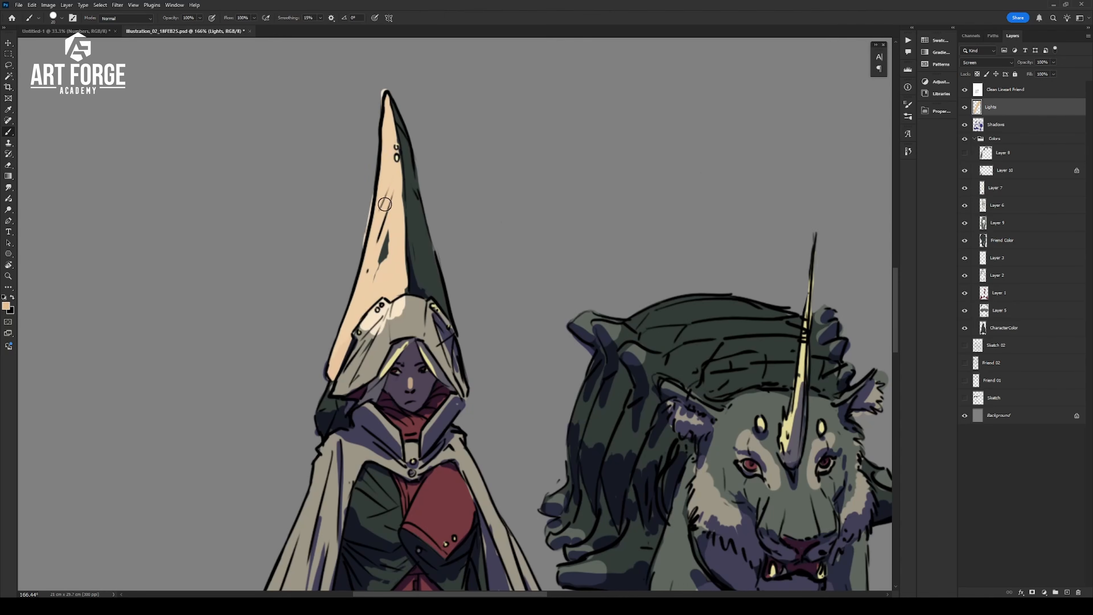
{"action": "left_click_drag", "start_coordinate": [385, 310], "coordinate": [427, 181]}
{"action": "mouse_move", "coordinate": [439, 191]}
{"action": "left_mouse_down"}
{"action": "mouse_move", "coordinate": [421, 227]}
{"action": "mouse_move", "coordinate": [419, 200]}
{"action": "mouse_move", "coordinate": [431, 228]}
{"action": "mouse_move", "coordinate": [415, 265]}
{"action": "mouse_move", "coordinate": [448, 279]}
{"action": "left_mouse_up"}
{"action": "key", "text": "["}
{"action": "left_click_drag", "start_coordinate": [449, 278], "coordinate": [516, 227]}
{"action": "key", "text": "]"}
{"action": "key", "text": "]"}
{"action": "mouse_move", "coordinate": [444, 222]}
{"action": "left_mouse_down"}
{"action": "mouse_move", "coordinate": [430, 249]}
{"action": "mouse_move", "coordinate": [509, 272]}
{"action": "mouse_move", "coordinate": [481, 197]}
{"action": "left_mouse_up"}
{"action": "mouse_move", "coordinate": [479, 196]}
{"action": "left_mouse_down"}
{"action": "mouse_move", "coordinate": [481, 245]}
{"action": "mouse_move", "coordinate": [455, 216]}
{"action": "mouse_move", "coordinate": [443, 252]}
{"action": "left_mouse_up"}
Step: Highlight the short cape, sleeve and gloved fist away from the animal, and the edge of the red chest piece in peach
{"action": "key", "text": "]"}
{"action": "key", "text": "]"}
{"action": "left_click_drag", "start_coordinate": [443, 252], "coordinate": [411, 340]}
{"action": "left_click_drag", "start_coordinate": [463, 207], "coordinate": [454, 356]}
{"action": "left_click_drag", "start_coordinate": [413, 357], "coordinate": [408, 414]}
{"action": "mouse_move", "coordinate": [403, 431]}
{"action": "left_mouse_down"}
{"action": "mouse_move", "coordinate": [392, 480]}
{"action": "mouse_move", "coordinate": [413, 461]}
{"action": "left_mouse_up"}
{"action": "left_click_drag", "start_coordinate": [495, 344], "coordinate": [459, 383]}
{"action": "key", "text": "["}
{"action": "key", "text": "["}
{"action": "left_click_drag", "start_coordinate": [528, 266], "coordinate": [507, 311]}
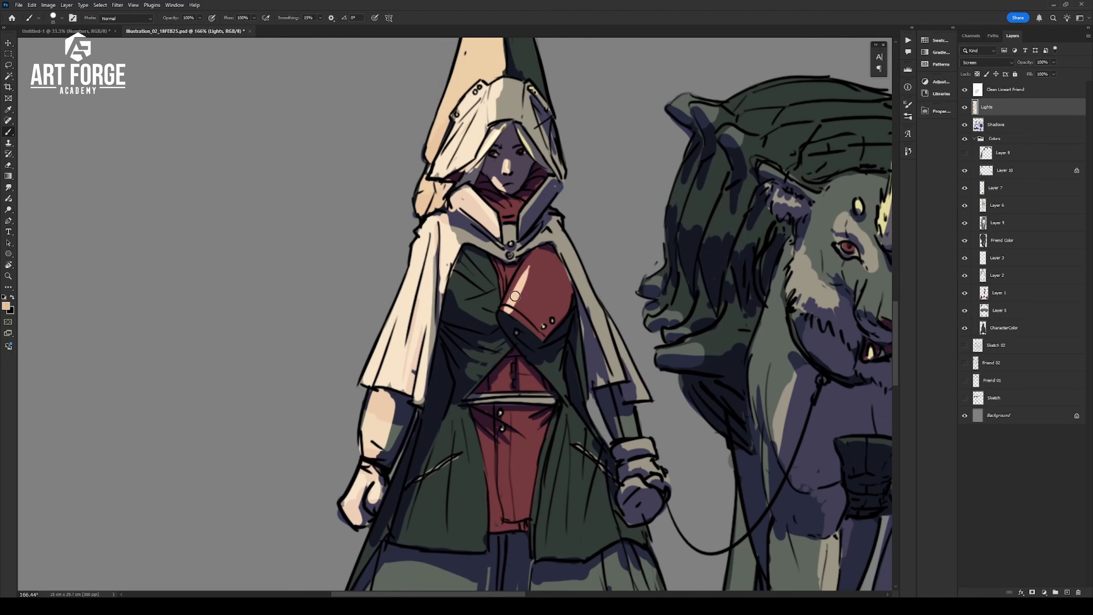
Step: Paint peach highlights down the long coat's outer edge and in vertical bands on both legs of the baggy trousers
{"action": "left_click_drag", "start_coordinate": [368, 581], "coordinate": [458, 347]}
{"action": "key", "text": "]"}
{"action": "key", "text": "]"}
{"action": "mouse_move", "coordinate": [507, 190]}
{"action": "left_mouse_down"}
{"action": "mouse_move", "coordinate": [441, 347]}
{"action": "mouse_move", "coordinate": [457, 330]}
{"action": "left_mouse_up"}
{"action": "mouse_move", "coordinate": [442, 373]}
{"action": "left_mouse_down"}
{"action": "mouse_move", "coordinate": [434, 302]}
{"action": "mouse_move", "coordinate": [461, 333]}
{"action": "left_mouse_up"}
{"action": "left_click_drag", "start_coordinate": [448, 303], "coordinate": [476, 362]}
{"action": "left_click_drag", "start_coordinate": [501, 261], "coordinate": [493, 343]}
{"action": "mouse_move", "coordinate": [637, 285]}
{"action": "left_mouse_down"}
{"action": "mouse_move", "coordinate": [644, 345]}
{"action": "mouse_move", "coordinate": [657, 336]}
{"action": "left_mouse_up"}
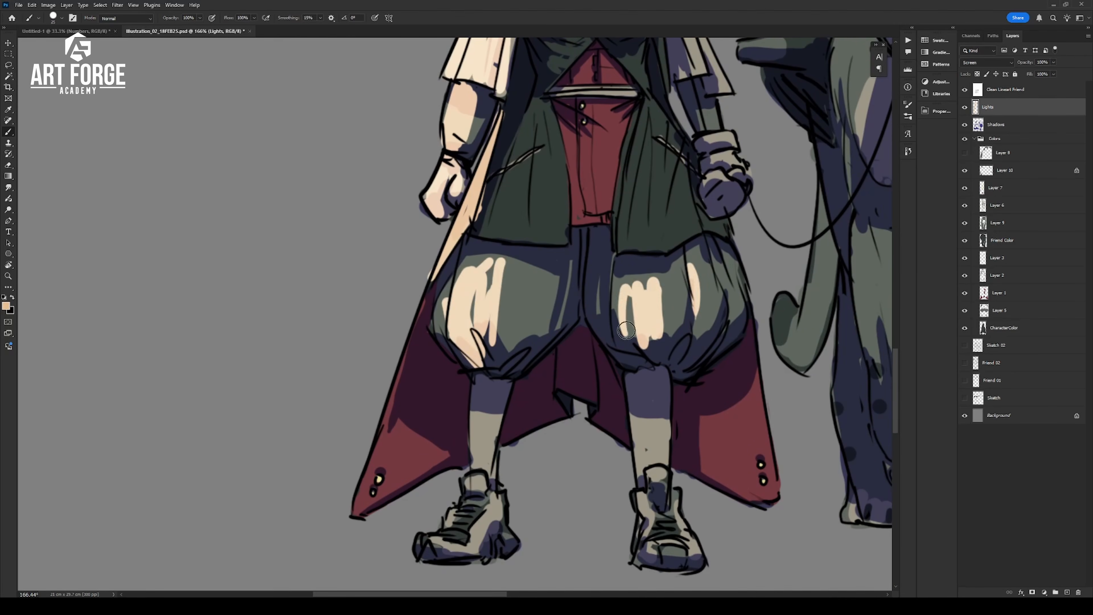
Step: Add thin highlights along the coat's front opening and on the glove holding the leash, using a smaller brush
{"action": "left_click_drag", "start_coordinate": [637, 241], "coordinate": [575, 375]}
{"action": "key", "text": "["}
{"action": "key", "text": "["}
{"action": "left_click_drag", "start_coordinate": [573, 267], "coordinate": [556, 382]}
{"action": "left_click_drag", "start_coordinate": [576, 302], "coordinate": [577, 362]}
{"action": "mouse_move", "coordinate": [643, 377]}
{"action": "left_mouse_down"}
{"action": "mouse_move", "coordinate": [646, 397]}
{"action": "mouse_move", "coordinate": [646, 375]}
{"action": "left_mouse_up"}
{"action": "left_click_drag", "start_coordinate": [641, 353], "coordinate": [632, 443]}
{"action": "left_click_drag", "start_coordinate": [594, 180], "coordinate": [533, 183]}
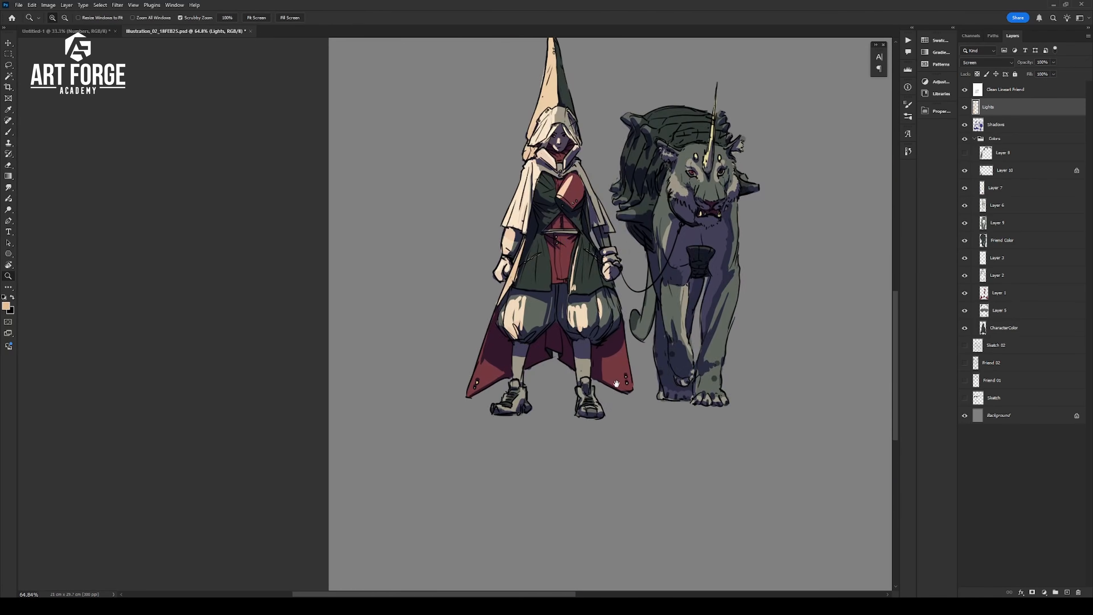
Step: Paint peach highlights on the character's shins and shoes
{"action": "left_click_drag", "start_coordinate": [502, 420], "coordinate": [559, 417]}
{"action": "mouse_move", "coordinate": [486, 383]}
{"action": "left_mouse_down"}
{"action": "mouse_move", "coordinate": [481, 398]}
{"action": "mouse_move", "coordinate": [532, 350]}
{"action": "left_mouse_up"}
{"action": "left_click_drag", "start_coordinate": [544, 347], "coordinate": [523, 379]}
{"action": "left_click_drag", "start_coordinate": [534, 336], "coordinate": [542, 327]}
{"action": "left_click_drag", "start_coordinate": [719, 259], "coordinate": [728, 321]}
{"action": "mouse_move", "coordinate": [722, 344]}
{"action": "left_mouse_down"}
{"action": "mouse_move", "coordinate": [735, 389]}
{"action": "mouse_move", "coordinate": [721, 406]}
{"action": "left_mouse_up"}
{"action": "mouse_move", "coordinate": [773, 321]}
{"action": "left_mouse_down"}
{"action": "mouse_move", "coordinate": [718, 321]}
{"action": "mouse_move", "coordinate": [830, 319]}
{"action": "left_mouse_up"}
{"action": "left_click_drag", "start_coordinate": [845, 271], "coordinate": [626, 318]}
{"action": "left_click_drag", "start_coordinate": [645, 353], "coordinate": [622, 387]}
{"action": "mouse_move", "coordinate": [633, 309]}
{"action": "left_mouse_down"}
{"action": "mouse_move", "coordinate": [627, 361]}
{"action": "mouse_move", "coordinate": [632, 278]}
{"action": "left_mouse_up"}
Step: Fill the red cape's lower corner nearest the animal with the highlight colour, and clean its edge with the Eraser
{"action": "left_click_drag", "start_coordinate": [615, 378], "coordinate": [606, 316]}
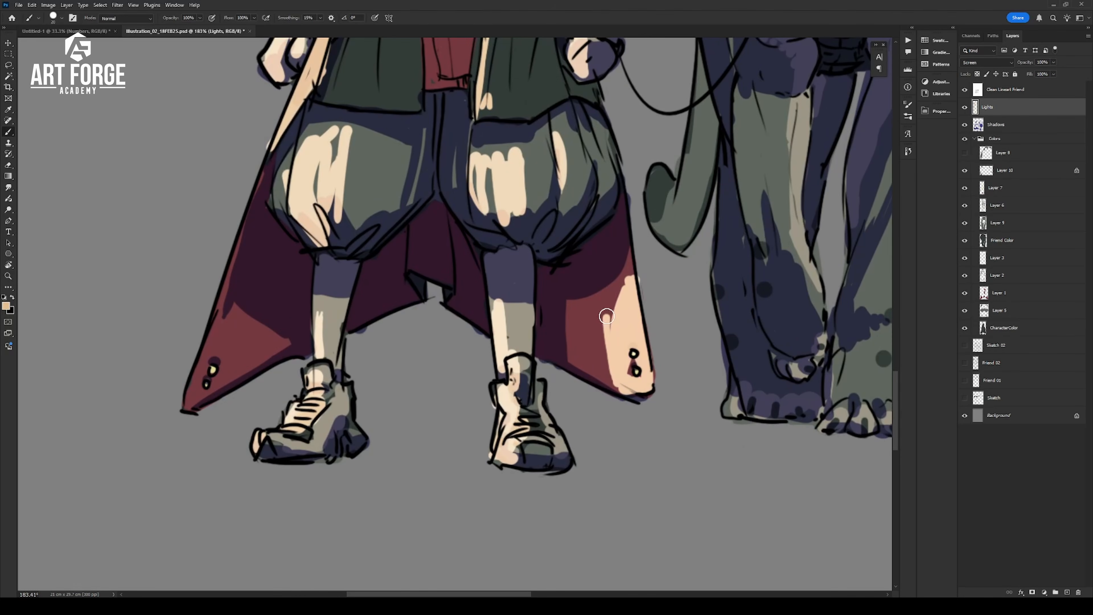
{"action": "left_click_drag", "start_coordinate": [623, 249], "coordinate": [624, 285]}
{"action": "key", "text": "e"}
{"action": "left_click_drag", "start_coordinate": [600, 254], "coordinate": [622, 243]}
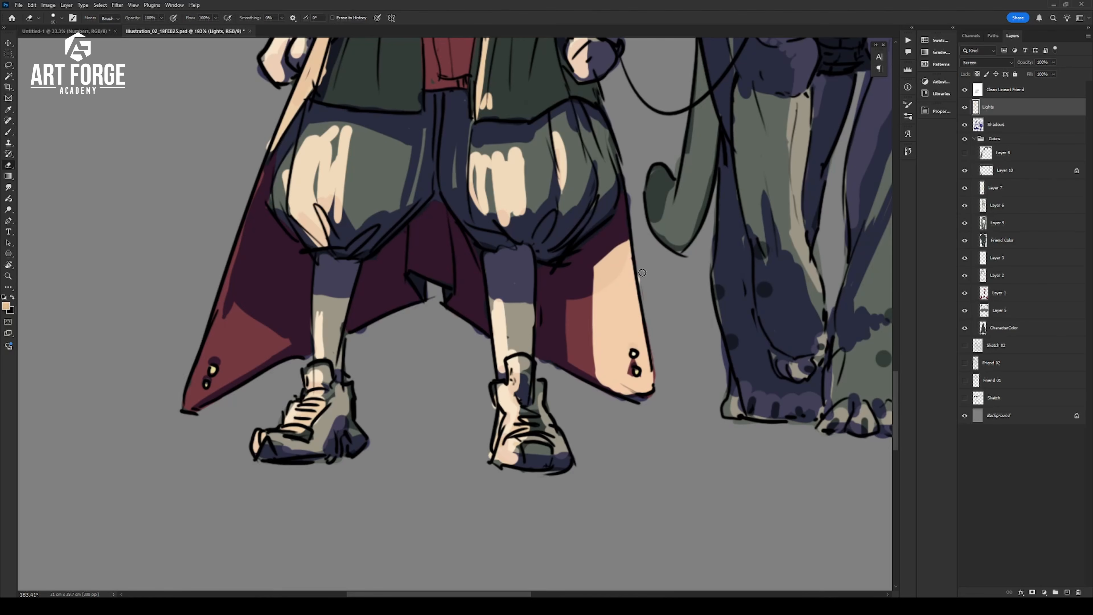
{"action": "key", "text": "b"}
{"action": "left_click_drag", "start_coordinate": [634, 361], "coordinate": [633, 374]}
Step: Erase stray highlight paint around the red chest piece and along the outline of the pointed hat
{"action": "key", "text": "z"}
{"action": "left_click_drag", "start_coordinate": [753, 297], "coordinate": [693, 294]}
{"action": "left_click_drag", "start_coordinate": [573, 236], "coordinate": [637, 234]}
{"action": "key", "text": "e"}
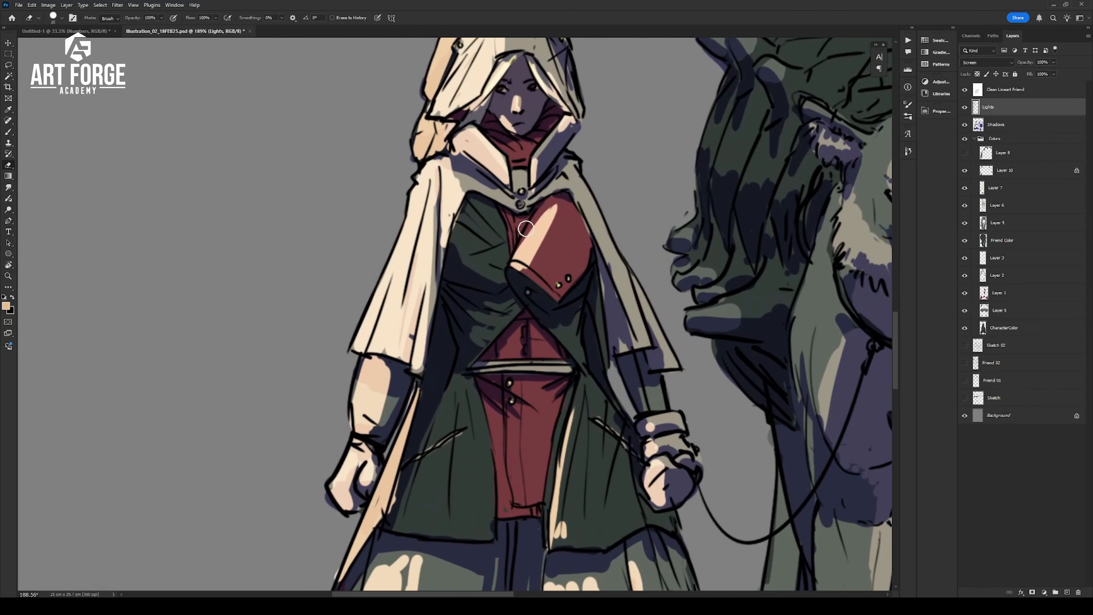
{"action": "left_click_drag", "start_coordinate": [561, 161], "coordinate": [545, 226]}
{"action": "left_click_drag", "start_coordinate": [523, 142], "coordinate": [500, 298]}
{"action": "left_click_drag", "start_coordinate": [500, 184], "coordinate": [499, 290]}
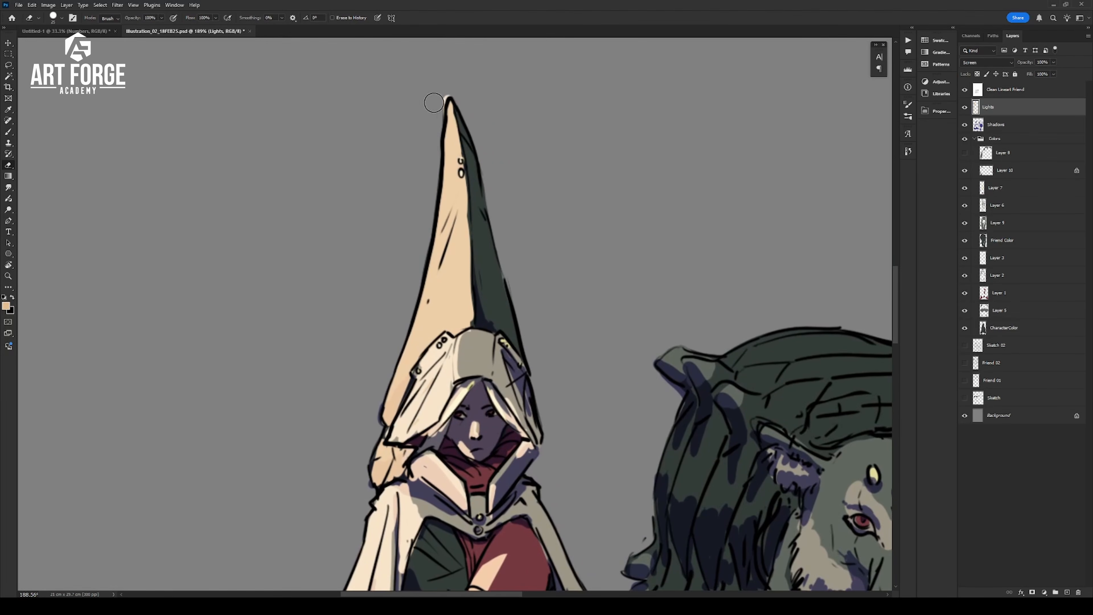
{"action": "left_click_drag", "start_coordinate": [475, 162], "coordinate": [472, 172]}
{"action": "key", "text": "z"}
{"action": "left_click_drag", "start_coordinate": [503, 242], "coordinate": [446, 244]}
{"action": "left_click_drag", "start_coordinate": [648, 423], "coordinate": [577, 314]}
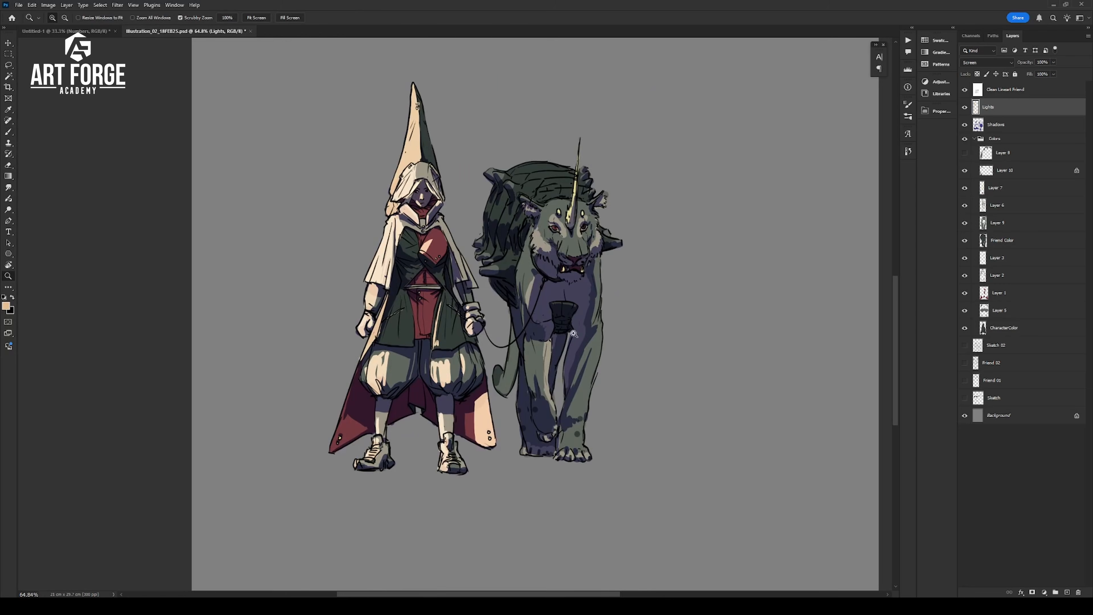
Step: Touch up the highlights around the lower cape on the side away from the animal, and erase the spill
{"action": "left_click_drag", "start_coordinate": [337, 450], "coordinate": [415, 450]}
{"action": "key", "text": "b"}
{"action": "mouse_move", "coordinate": [405, 250]}
{"action": "left_mouse_down"}
{"action": "mouse_move", "coordinate": [424, 329]}
{"action": "mouse_move", "coordinate": [363, 384]}
{"action": "left_mouse_up"}
{"action": "key", "text": "e"}
{"action": "left_click_drag", "start_coordinate": [387, 322], "coordinate": [425, 210]}
{"action": "key", "text": "z"}
{"action": "left_click_drag", "start_coordinate": [396, 271], "coordinate": [329, 271]}
{"action": "left_click_drag", "start_coordinate": [631, 131], "coordinate": [559, 235]}
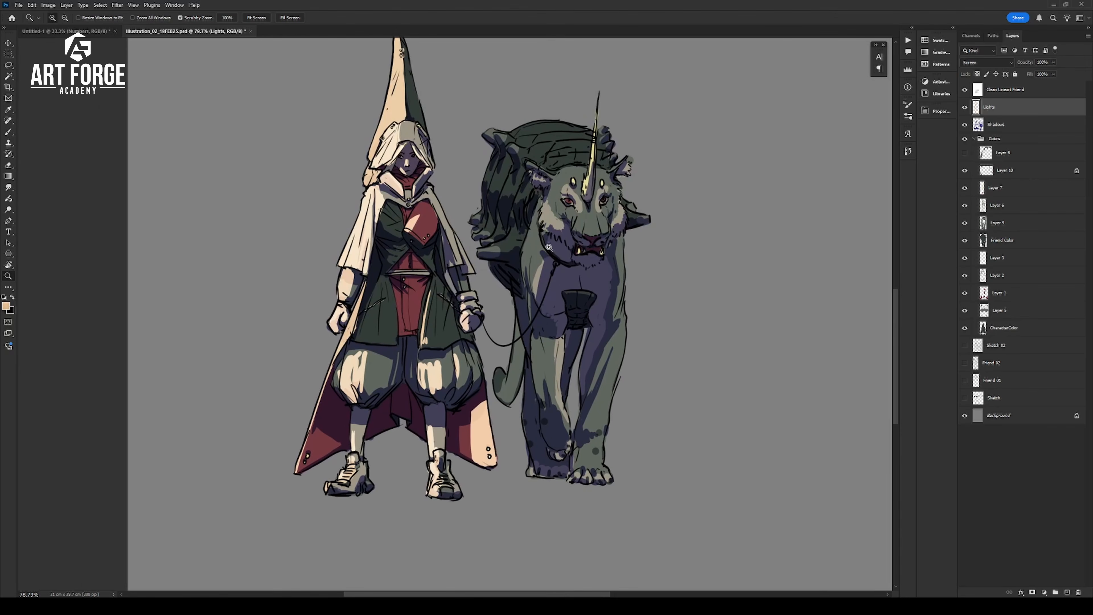
Step: Preview other blend modes on the Lights layer, set it back to Screen and lower its fill to 40%
{"action": "left_click_drag", "start_coordinate": [597, 201], "coordinate": [594, 253]}
{"action": "left_click", "coordinate": [1054, 74]}
{"action": "mouse_move", "coordinate": [1054, 86]}
{"action": "left_mouse_down"}
{"action": "mouse_move", "coordinate": [1035, 87]}
{"action": "mouse_move", "coordinate": [1053, 86]}
{"action": "left_mouse_up"}
{"action": "left_click", "coordinate": [988, 63]}
{"action": "left_click", "coordinate": [992, 147]}
{"action": "left_click", "coordinate": [988, 63]}
{"action": "left_click", "coordinate": [988, 140]}
{"action": "left_click", "coordinate": [1054, 74]}
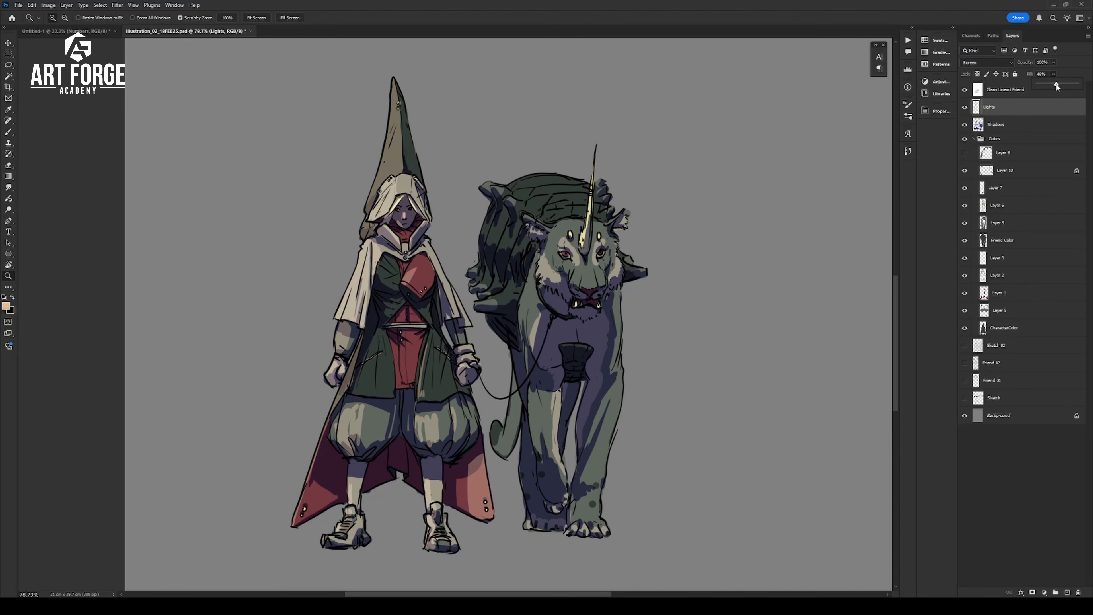
Step: Shift the Lights layer's hue by +127 with Hue/Saturation to turn the highlights teal
{"action": "key", "text": "ctrl+u"}
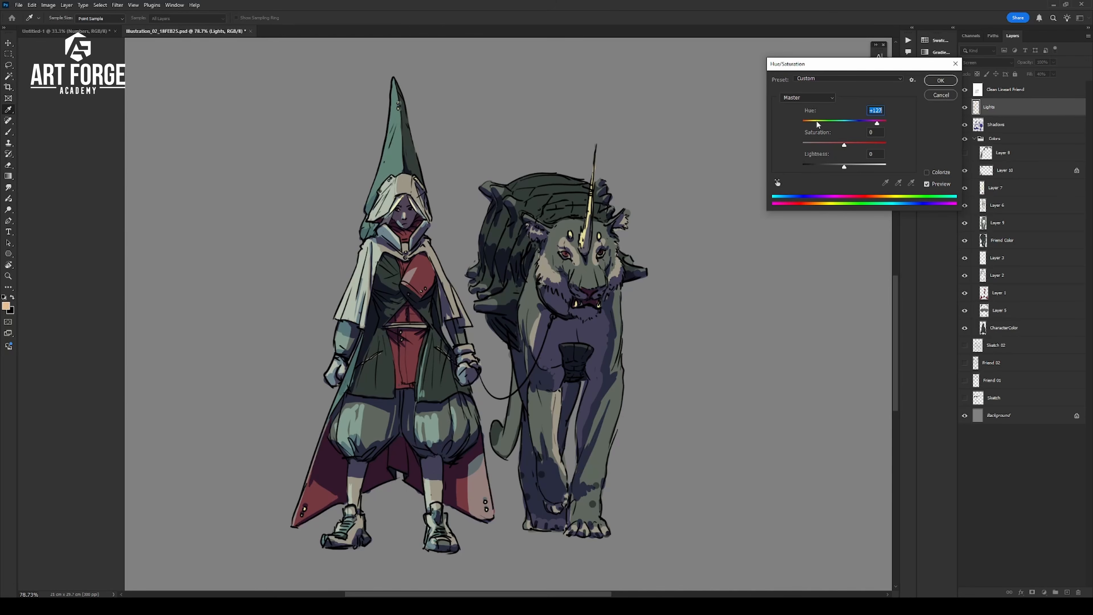
{"action": "left_click_drag", "start_coordinate": [807, 126], "coordinate": [879, 124]}
{"action": "key", "text": "Return"}
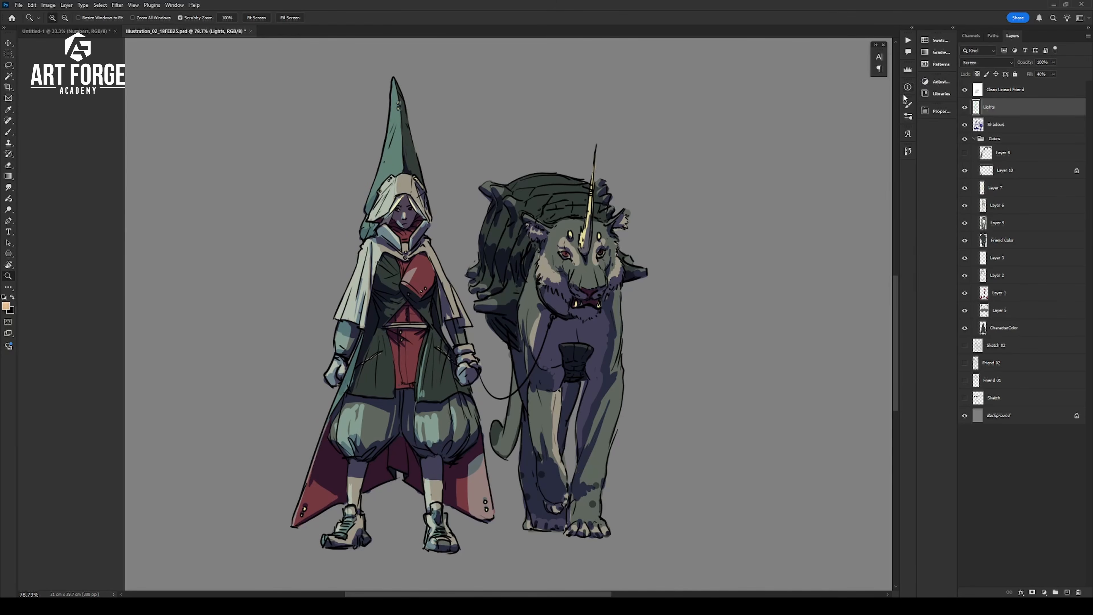
{"action": "key", "text": "ctrl+u"}
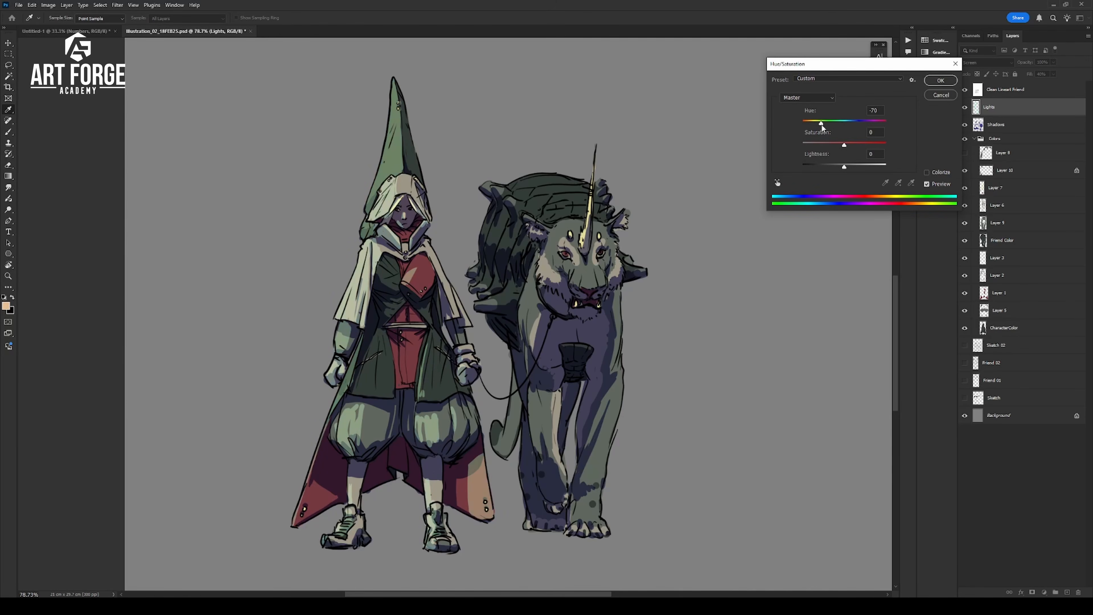
{"action": "left_click_drag", "start_coordinate": [821, 125], "coordinate": [847, 125]}
{"action": "left_click", "coordinate": [935, 96]}
Step: Set the Lights layer's blend mode to Normal and its fill to 100%
{"action": "left_click", "coordinate": [1000, 63]}
{"action": "left_click", "coordinate": [990, 72]}
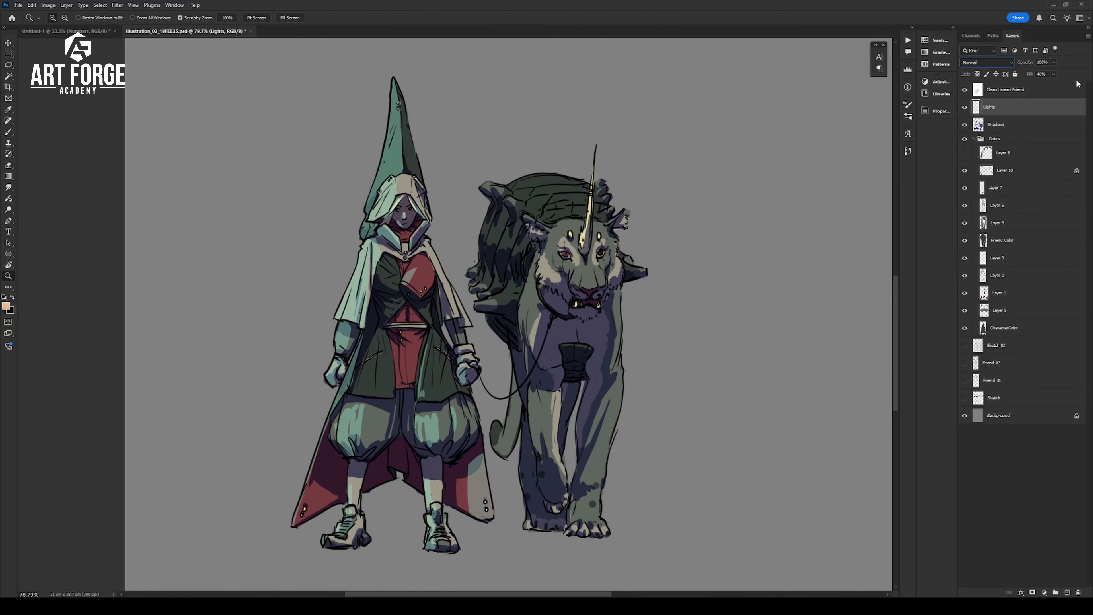
{"action": "left_click", "coordinate": [1053, 74]}
{"action": "left_click", "coordinate": [1077, 84]}
Step: Sample the teal highlight colour from the hat and paint it along the lit side of the animal's horn
{"action": "key", "text": "b"}
{"action": "left_click", "coordinate": [391, 196], "text": "alt"}
{"action": "left_click_drag", "start_coordinate": [574, 256], "coordinate": [603, 248]}
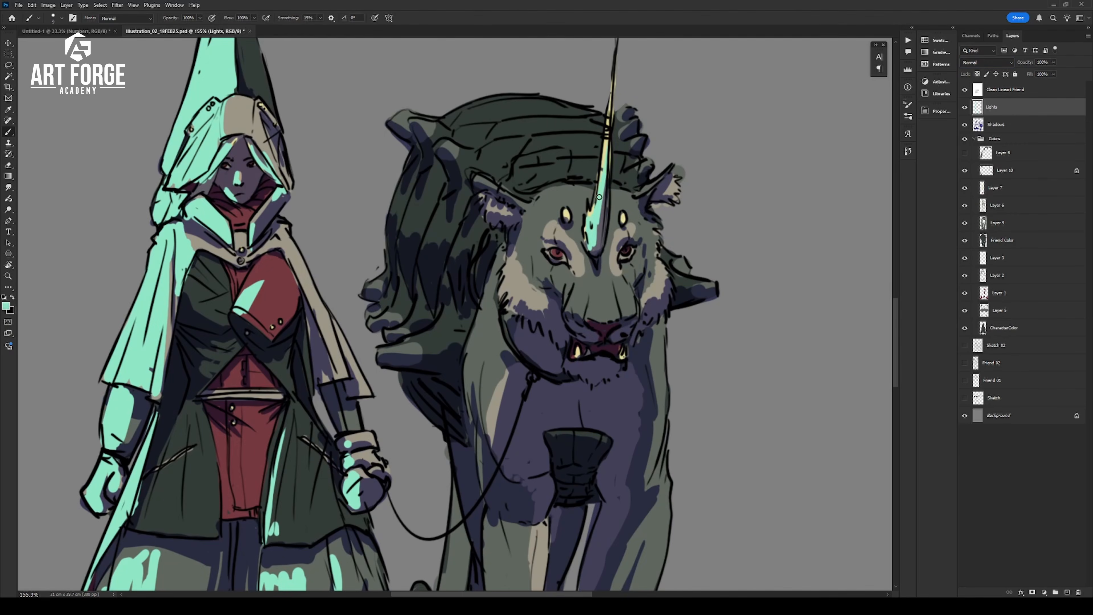
{"action": "left_click_drag", "start_coordinate": [604, 167], "coordinate": [611, 93]}
{"action": "left_click_drag", "start_coordinate": [543, 232], "coordinate": [588, 196]}
Step: Paint the teal highlight over the forehead, snout, cheek and jaw on the side of the animal's face nearest the character
{"action": "key", "text": "bracketright"}
{"action": "key", "text": "bracketright"}
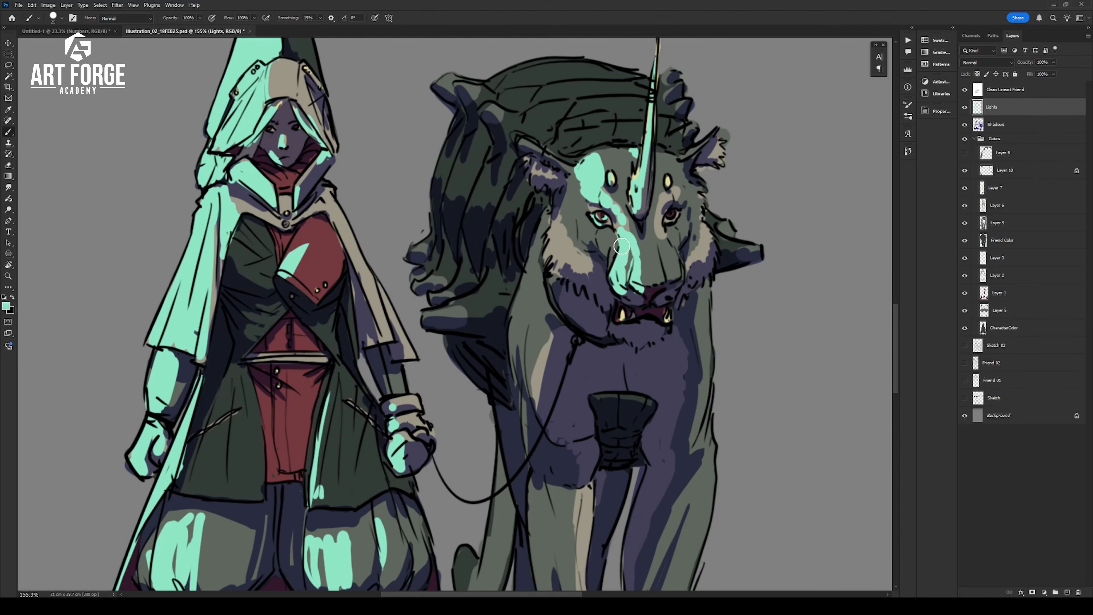
{"action": "mouse_move", "coordinate": [621, 246]}
{"action": "left_mouse_down"}
{"action": "mouse_move", "coordinate": [560, 206]}
{"action": "mouse_move", "coordinate": [568, 275]}
{"action": "mouse_move", "coordinate": [619, 327]}
{"action": "left_mouse_up"}
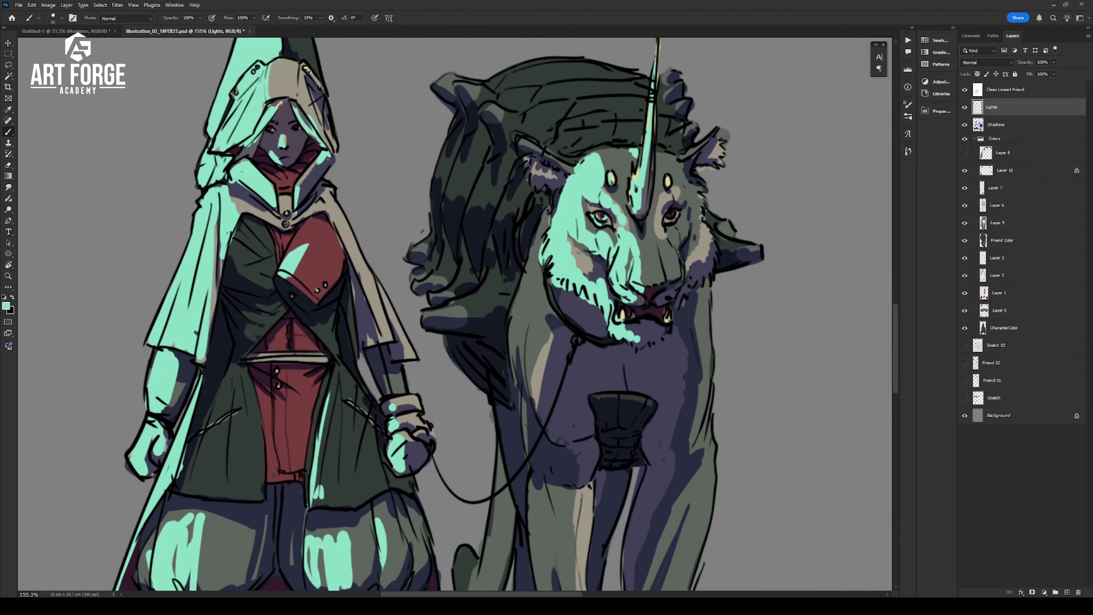
{"action": "left_click_drag", "start_coordinate": [575, 238], "coordinate": [593, 269]}
{"action": "mouse_move", "coordinate": [576, 297]}
{"action": "left_mouse_down"}
{"action": "mouse_move", "coordinate": [593, 322]}
{"action": "mouse_move", "coordinate": [550, 284]}
{"action": "left_mouse_up"}
{"action": "key", "text": "bracketright"}
{"action": "key", "text": "bracketright"}
{"action": "key", "text": "bracketright"}
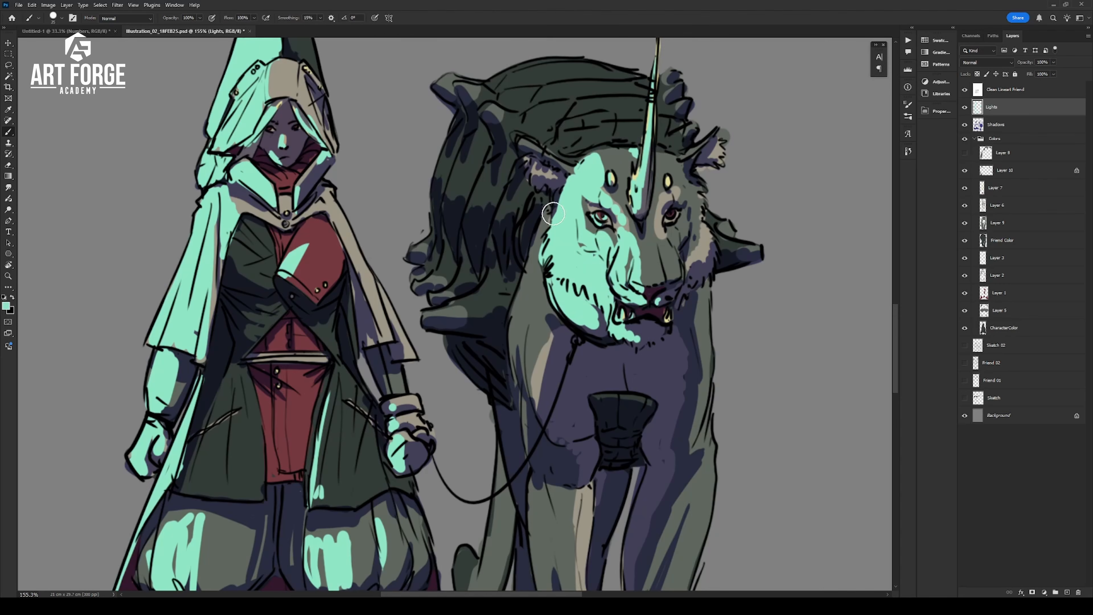
Step: Paint the teal highlight down the animal's neck, shoulder and front leg on the side nearest the character
{"action": "left_click_drag", "start_coordinate": [553, 213], "coordinate": [522, 343]}
{"action": "mouse_move", "coordinate": [527, 351]}
{"action": "left_mouse_down"}
{"action": "mouse_move", "coordinate": [516, 222]}
{"action": "mouse_move", "coordinate": [543, 308]}
{"action": "left_mouse_up"}
{"action": "mouse_move", "coordinate": [510, 176]}
{"action": "left_mouse_down"}
{"action": "mouse_move", "coordinate": [534, 308]}
{"action": "mouse_move", "coordinate": [546, 488]}
{"action": "mouse_move", "coordinate": [543, 318]}
{"action": "mouse_move", "coordinate": [555, 401]}
{"action": "left_mouse_up"}
{"action": "mouse_move", "coordinate": [558, 355]}
{"action": "left_mouse_down"}
{"action": "mouse_move", "coordinate": [571, 394]}
{"action": "mouse_move", "coordinate": [563, 421]}
{"action": "left_mouse_up"}
{"action": "mouse_move", "coordinate": [594, 452]}
{"action": "left_mouse_down"}
{"action": "mouse_move", "coordinate": [585, 467]}
{"action": "mouse_move", "coordinate": [652, 258]}
{"action": "mouse_move", "coordinate": [615, 391]}
{"action": "left_mouse_up"}
{"action": "left_click_drag", "start_coordinate": [579, 477], "coordinate": [608, 262]}
Step: Add smaller teal highlights to the animal's near ear, the edge of its chest plate and its far front leg
{"action": "left_click", "coordinate": [612, 247]}
{"action": "key", "text": "bracketleft"}
{"action": "key", "text": "bracketleft"}
{"action": "key", "text": "bracketleft"}
{"action": "left_click_drag", "start_coordinate": [539, 262], "coordinate": [539, 277]}
{"action": "left_click_drag", "start_coordinate": [552, 272], "coordinate": [594, 398]}
Step: Erase excess teal from the animal's near ear, forehead and chin
{"action": "key", "text": "e"}
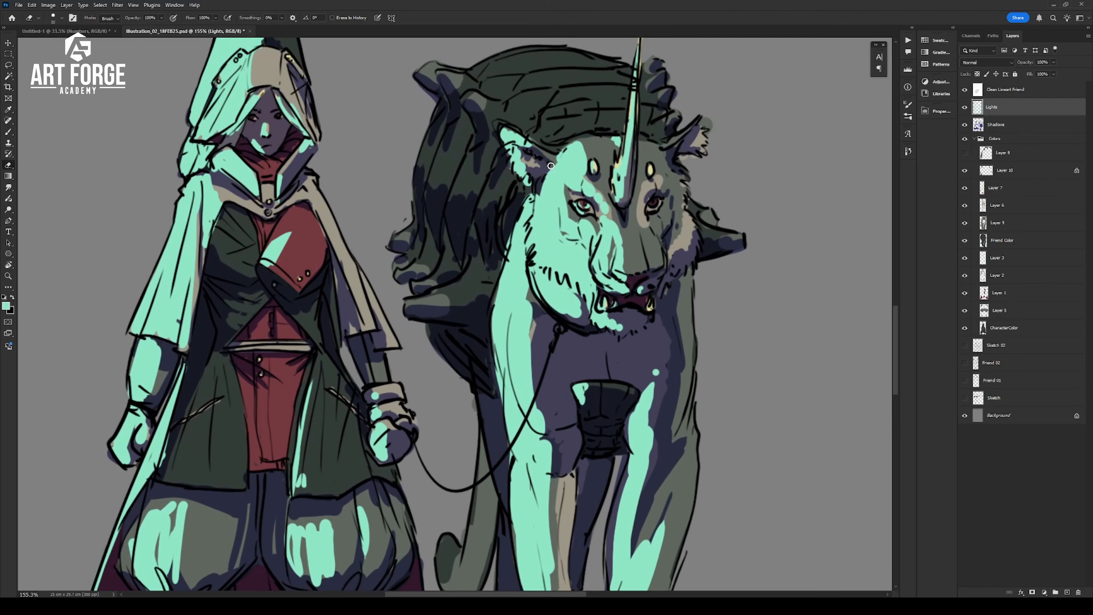
{"action": "key", "text": "b"}
{"action": "key", "text": "bracketleft"}
{"action": "key", "text": "bracketleft"}
{"action": "key", "text": "bracketleft"}
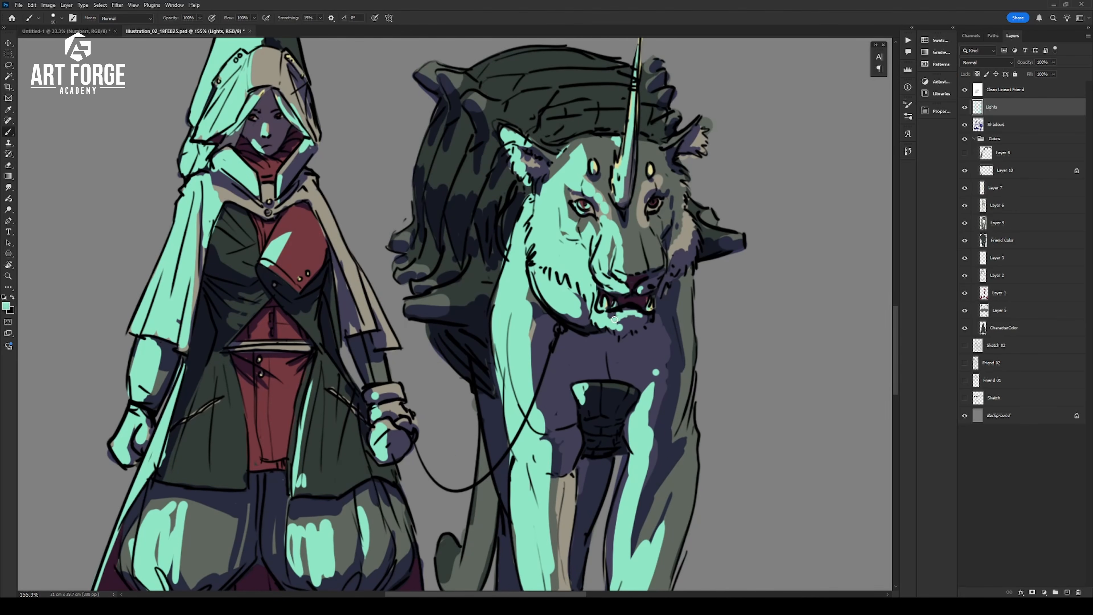
Step: Extend the teal highlight over the animal's chest where it meets the far front leg
{"action": "left_click_drag", "start_coordinate": [615, 319], "coordinate": [658, 363]}
{"action": "key", "text": "bracketright"}
{"action": "mouse_move", "coordinate": [577, 366]}
{"action": "left_mouse_down"}
{"action": "mouse_move", "coordinate": [591, 402]}
{"action": "mouse_move", "coordinate": [580, 446]}
{"action": "left_mouse_up"}
{"action": "left_click_drag", "start_coordinate": [602, 408], "coordinate": [590, 435]}
{"action": "left_click_drag", "start_coordinate": [675, 418], "coordinate": [691, 424]}
{"action": "left_click_drag", "start_coordinate": [704, 392], "coordinate": [765, 276]}
{"action": "left_click_drag", "start_coordinate": [553, 157], "coordinate": [566, 265]}
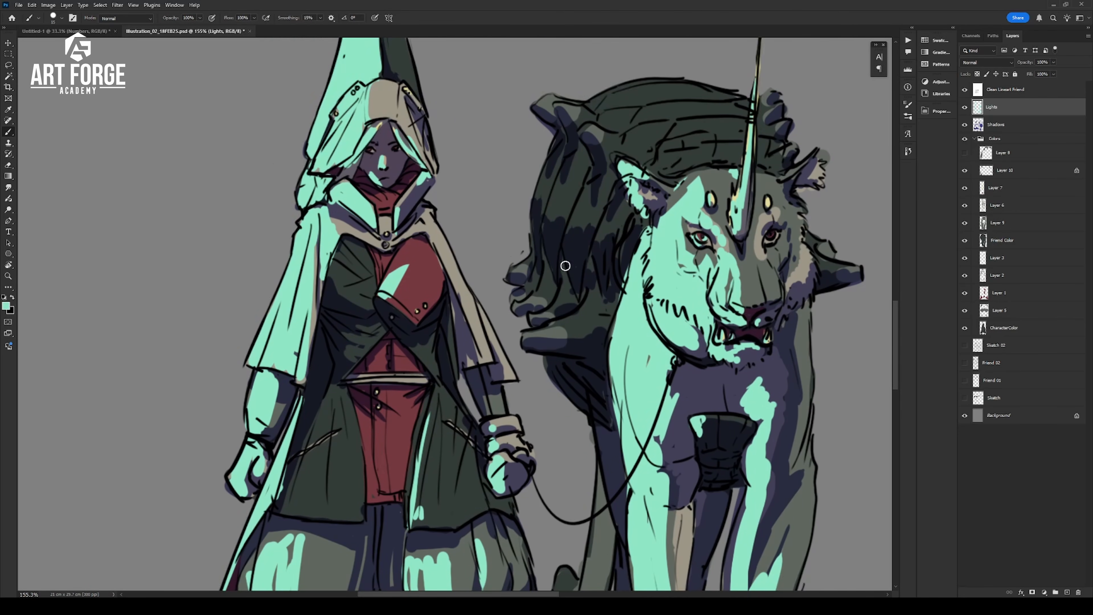
Step: Paint long teal strands along the outer mane and small highlights on top of it with a larger brush
{"action": "key", "text": "bracketright"}
{"action": "left_click_drag", "start_coordinate": [590, 181], "coordinate": [572, 278]}
{"action": "left_click_drag", "start_coordinate": [560, 201], "coordinate": [545, 265]}
{"action": "left_click_drag", "start_coordinate": [564, 147], "coordinate": [551, 215]}
{"action": "mouse_move", "coordinate": [555, 114]}
{"action": "left_mouse_down"}
{"action": "mouse_move", "coordinate": [536, 241]}
{"action": "mouse_move", "coordinate": [570, 129]}
{"action": "left_mouse_up"}
{"action": "left_click_drag", "start_coordinate": [559, 119], "coordinate": [597, 170]}
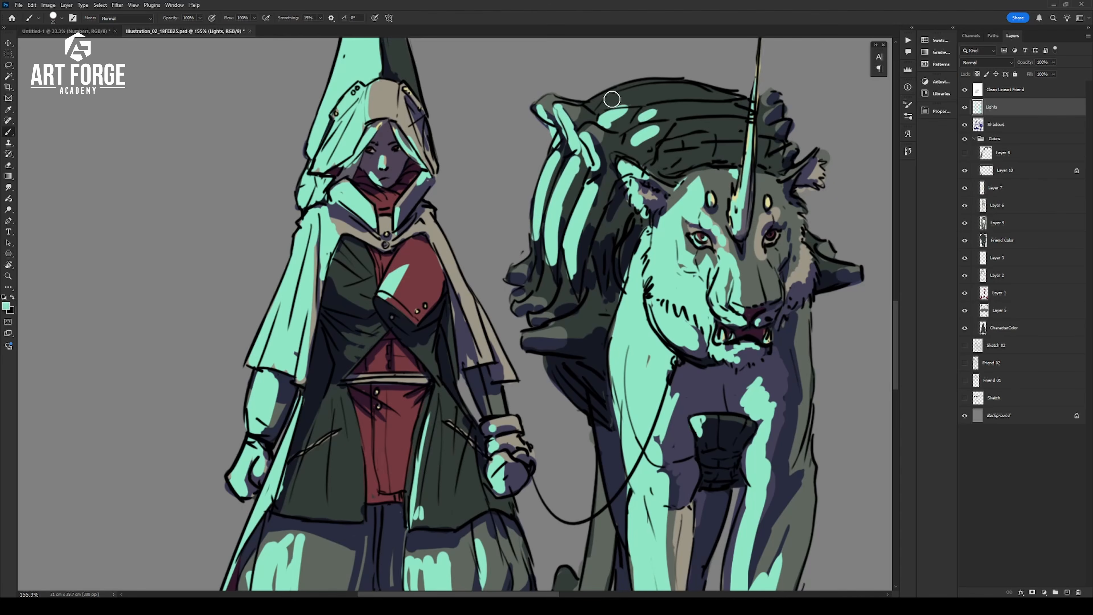
Step: Paint teal over the mane's lower tufts, the strands beside the ear and the large spike beneath the mane
{"action": "left_click_drag", "start_coordinate": [570, 309], "coordinate": [576, 250]}
{"action": "left_click_drag", "start_coordinate": [624, 143], "coordinate": [605, 211]}
{"action": "left_click_drag", "start_coordinate": [615, 177], "coordinate": [594, 234]}
{"action": "left_click_drag", "start_coordinate": [540, 279], "coordinate": [604, 247]}
{"action": "mouse_move", "coordinate": [538, 262]}
{"action": "left_mouse_down"}
{"action": "mouse_move", "coordinate": [575, 223]}
{"action": "mouse_move", "coordinate": [555, 211]}
{"action": "left_mouse_up"}
{"action": "left_click_drag", "start_coordinate": [519, 213], "coordinate": [544, 187]}
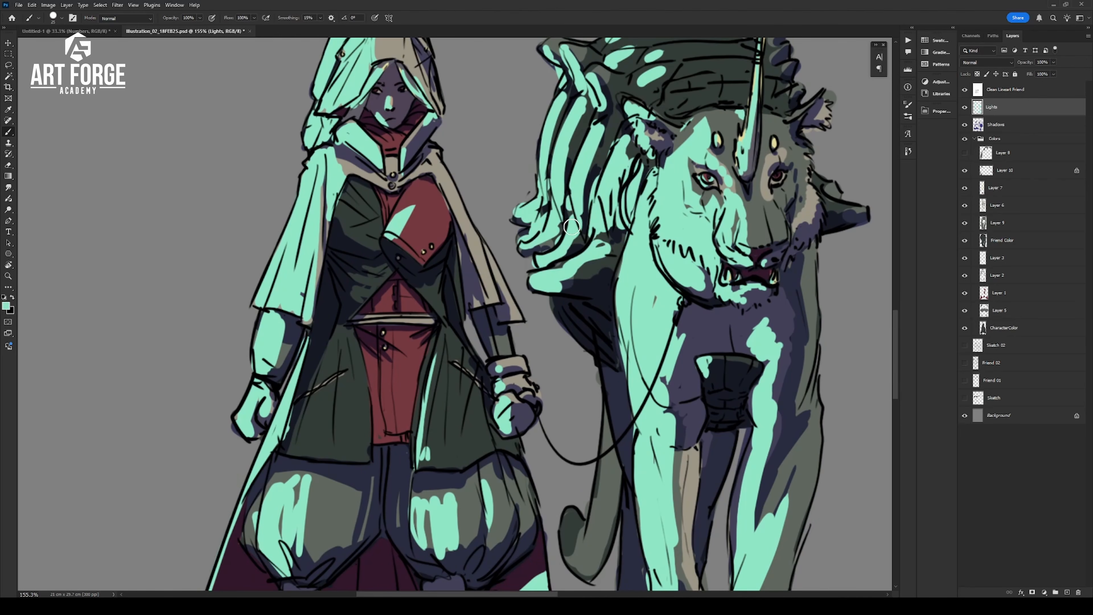
Step: Paint teal highlights on the animal's striped flank below the spike, erasing the excess along the body
{"action": "left_click_drag", "start_coordinate": [577, 301], "coordinate": [559, 220]}
{"action": "mouse_move", "coordinate": [545, 226]}
{"action": "left_mouse_down"}
{"action": "mouse_move", "coordinate": [586, 258]}
{"action": "mouse_move", "coordinate": [603, 358]}
{"action": "left_mouse_up"}
{"action": "left_click_drag", "start_coordinate": [600, 353], "coordinate": [585, 277]}
{"action": "left_click_drag", "start_coordinate": [576, 226], "coordinate": [594, 321]}
{"action": "left_click_drag", "start_coordinate": [578, 254], "coordinate": [543, 421]}
{"action": "key", "text": "e"}
{"action": "left_click_drag", "start_coordinate": [535, 360], "coordinate": [544, 426]}
Step: Paint teal highlights along the animal's tail, lower legs and paws
{"action": "key", "text": "b"}
{"action": "mouse_move", "coordinate": [600, 366]}
{"action": "left_mouse_down"}
{"action": "mouse_move", "coordinate": [539, 280]}
{"action": "mouse_move", "coordinate": [532, 325]}
{"action": "left_mouse_up"}
{"action": "left_click_drag", "start_coordinate": [533, 297], "coordinate": [540, 424]}
{"action": "left_click_drag", "start_coordinate": [543, 383], "coordinate": [568, 461]}
{"action": "left_click_drag", "start_coordinate": [623, 258], "coordinate": [612, 471]}
{"action": "mouse_move", "coordinate": [702, 276]}
{"action": "left_mouse_down"}
{"action": "mouse_move", "coordinate": [676, 253]}
{"action": "mouse_move", "coordinate": [650, 257]}
{"action": "left_mouse_up"}
Step: Erase the teal from the large spike beneath the animal's mane
{"action": "key", "text": "e"}
{"action": "mouse_move", "coordinate": [590, 387]}
{"action": "left_mouse_down"}
{"action": "mouse_move", "coordinate": [570, 218]}
{"action": "mouse_move", "coordinate": [596, 549]}
{"action": "left_mouse_up"}
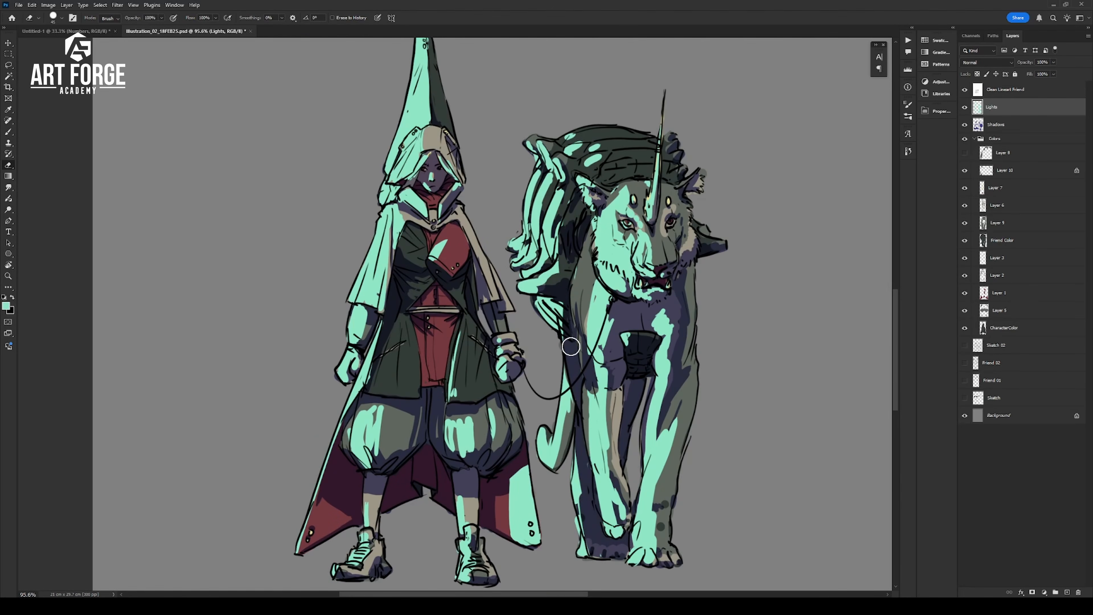
{"action": "left_click_drag", "start_coordinate": [571, 347], "coordinate": [533, 282]}
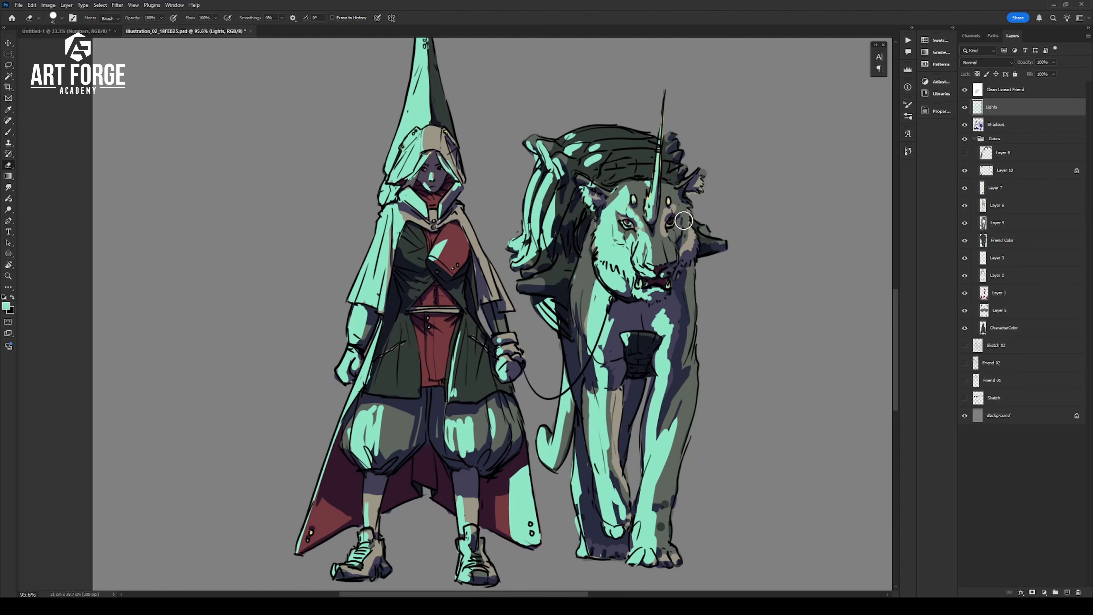
Step: Set the Lights layer's blend mode to Screen and lower its fill to 50%
{"action": "left_click", "coordinate": [985, 63]}
{"action": "left_click", "coordinate": [985, 150]}
{"action": "left_click", "coordinate": [1054, 74]}
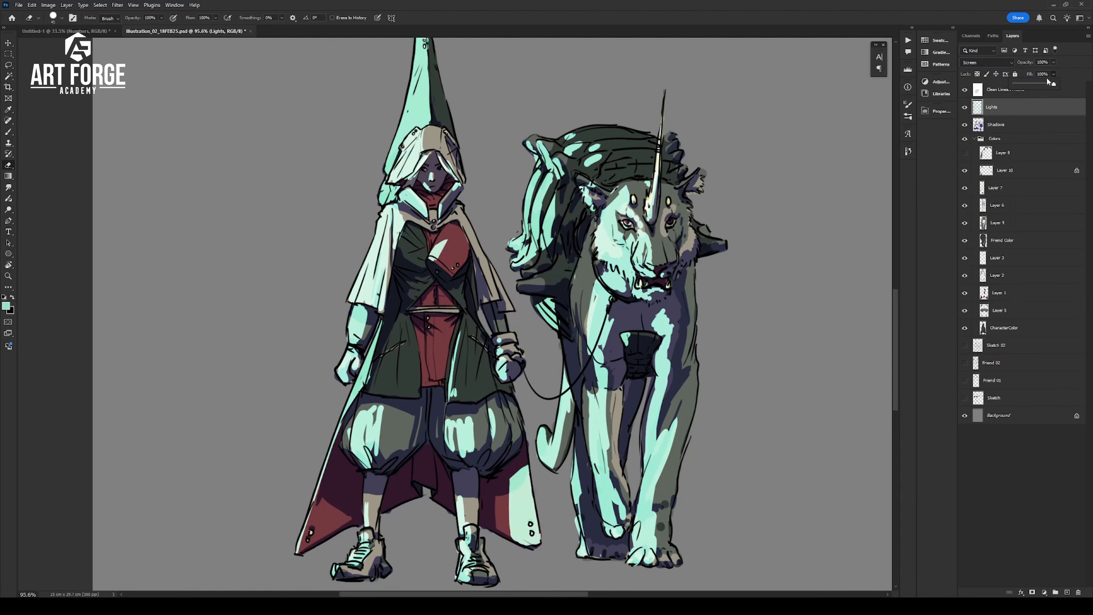
{"action": "left_click_drag", "start_coordinate": [1056, 83], "coordinate": [1035, 84]}
{"action": "left_click_drag", "start_coordinate": [741, 253], "coordinate": [685, 343]}
Step: Lower the Shadows layer's fill to 65%
{"action": "left_click", "coordinate": [995, 124]}
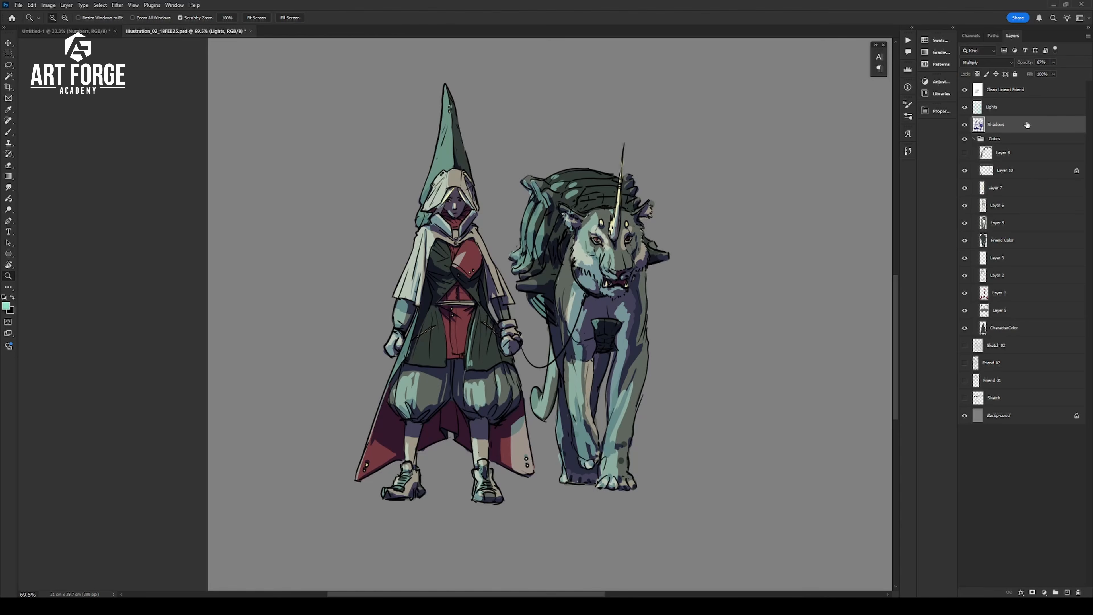
{"action": "left_click", "coordinate": [1053, 74]}
{"action": "left_click_drag", "start_coordinate": [1056, 84], "coordinate": [1041, 85]}
{"action": "left_click_drag", "start_coordinate": [636, 311], "coordinate": [725, 366]}
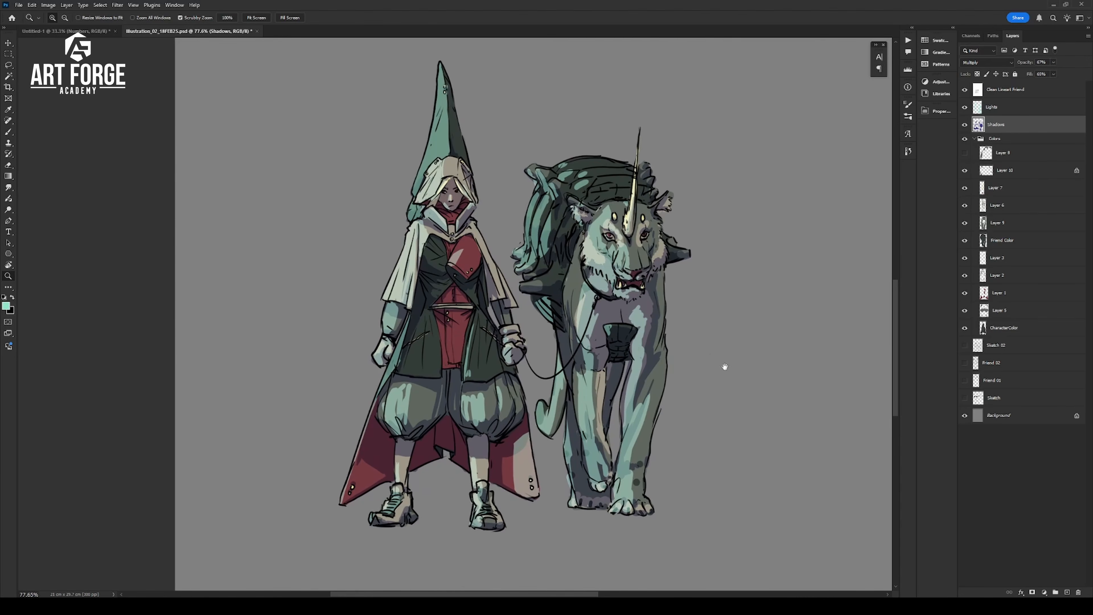
Step: Erase the stray colour outside the animal's far ear on Layer 9
{"action": "left_click", "coordinate": [1011, 224]}
{"action": "left_click_drag", "start_coordinate": [683, 174], "coordinate": [766, 185]}
{"action": "key", "text": "e"}
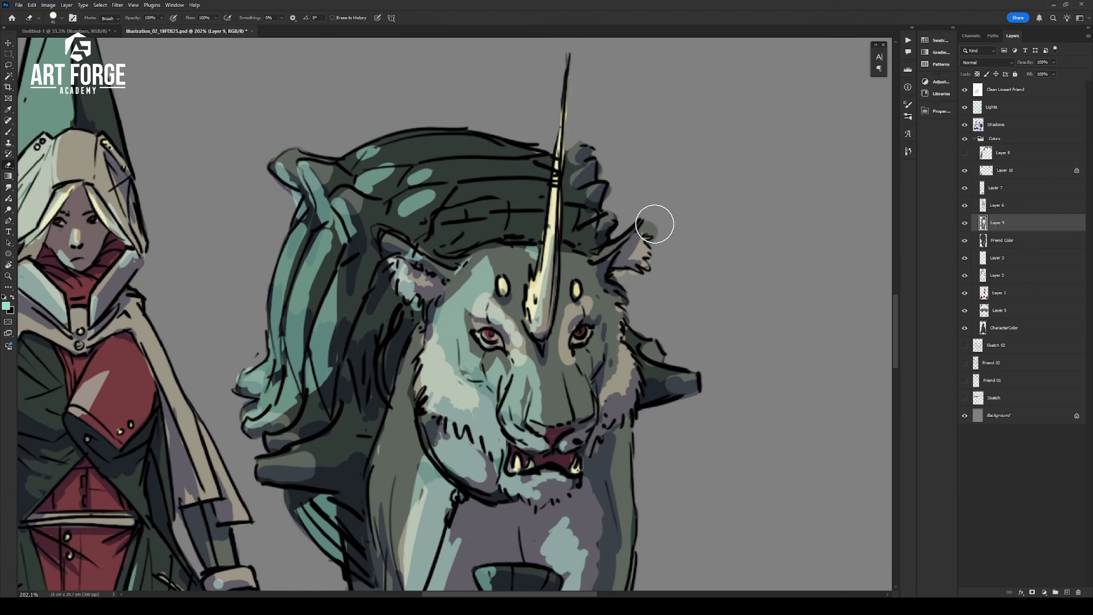
{"action": "key", "text": "z"}
{"action": "mouse_move", "coordinate": [697, 190]}
{"action": "left_mouse_down"}
{"action": "mouse_move", "coordinate": [656, 190]}
{"action": "mouse_move", "coordinate": [700, 190]}
{"action": "left_mouse_up"}
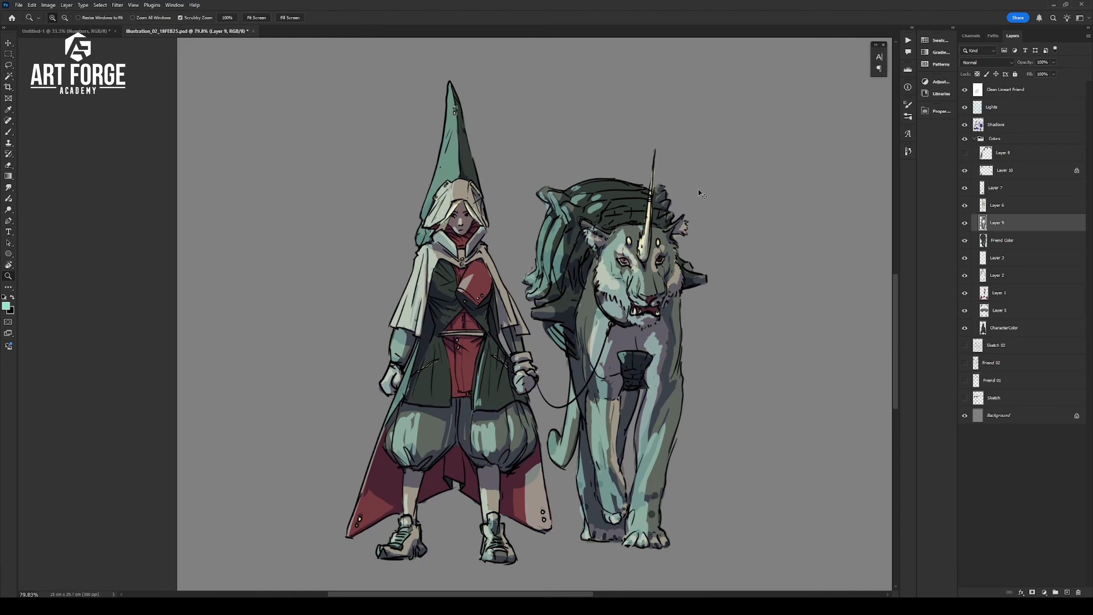
Step: Make the Lights layer active and examine the finished shading on the character and the animal up close
{"action": "left_click", "coordinate": [1001, 113]}
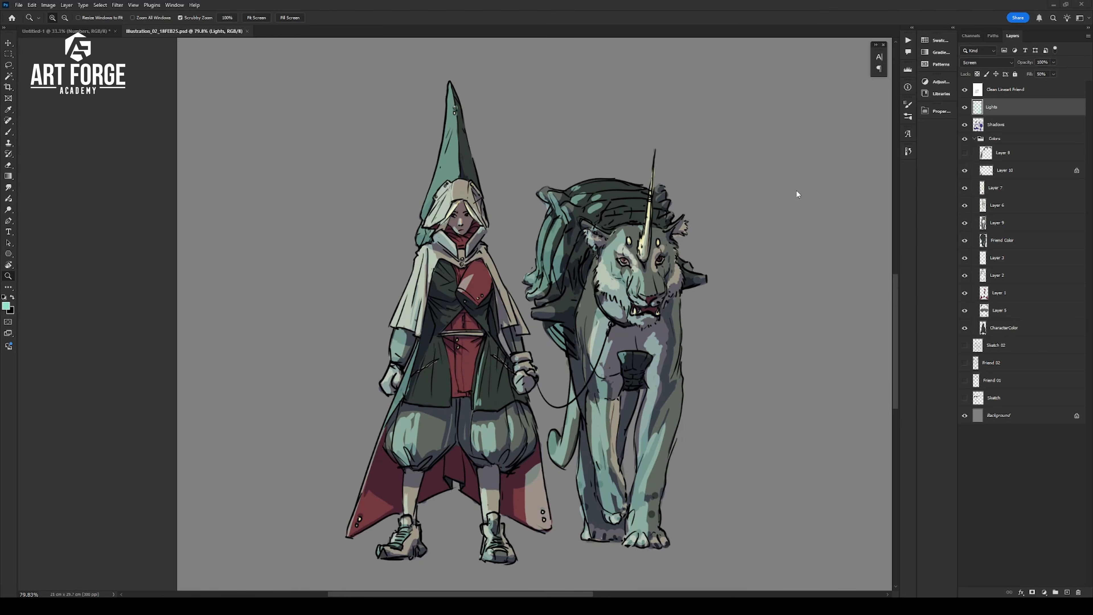
{"action": "left_click_drag", "start_coordinate": [549, 209], "coordinate": [628, 142]}
{"action": "left_click_drag", "start_coordinate": [466, 322], "coordinate": [449, 156]}
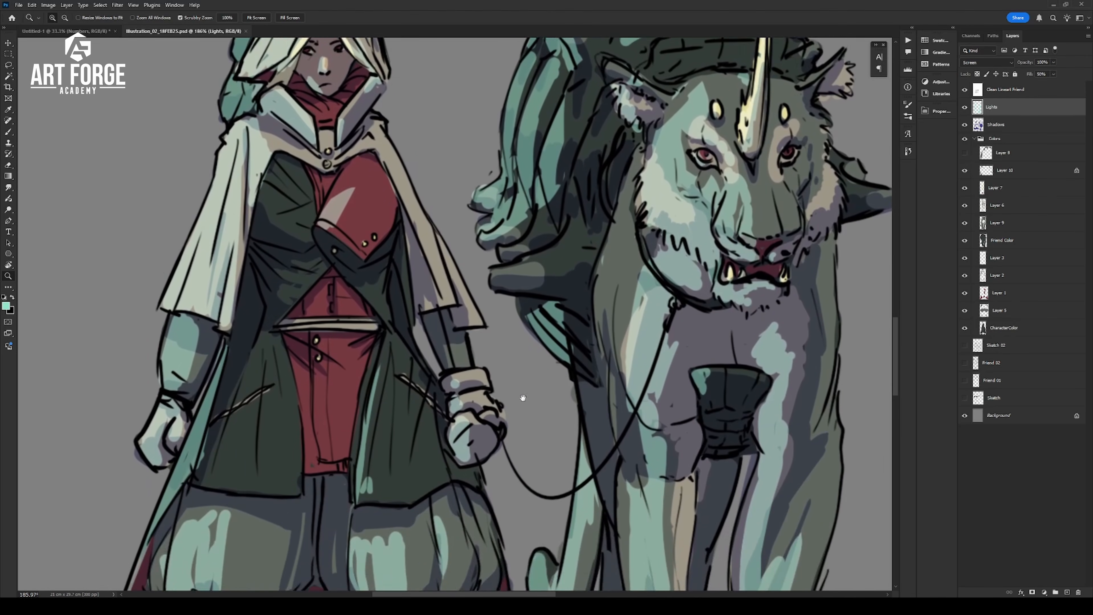
{"action": "left_click_drag", "start_coordinate": [523, 397], "coordinate": [539, 376]}
{"action": "left_click_drag", "start_coordinate": [493, 56], "coordinate": [494, 383]}
{"action": "left_click_drag", "start_coordinate": [512, 383], "coordinate": [469, 386]}
{"action": "left_click_drag", "start_coordinate": [491, 401], "coordinate": [477, 191]}
{"action": "left_click_drag", "start_coordinate": [482, 190], "coordinate": [456, 220]}
Step: Show the Eyedropper's layer sampling options with the Shadows layer active
{"action": "left_click", "coordinate": [1028, 125]}
{"action": "key", "text": "i"}
{"action": "left_click", "coordinate": [191, 18]}
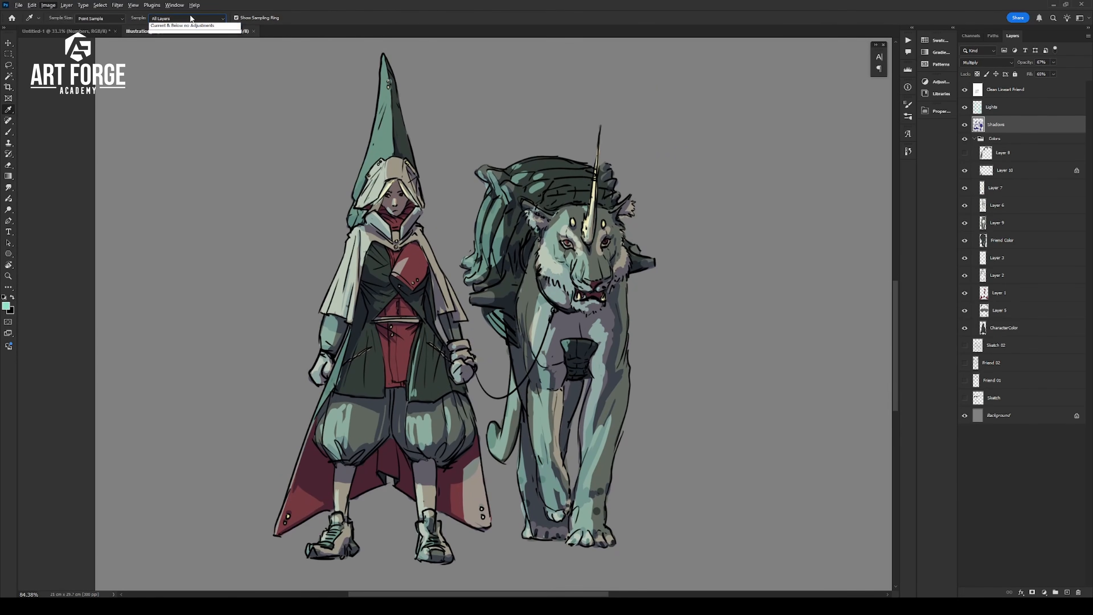
{"action": "left_click", "coordinate": [561, 333]}
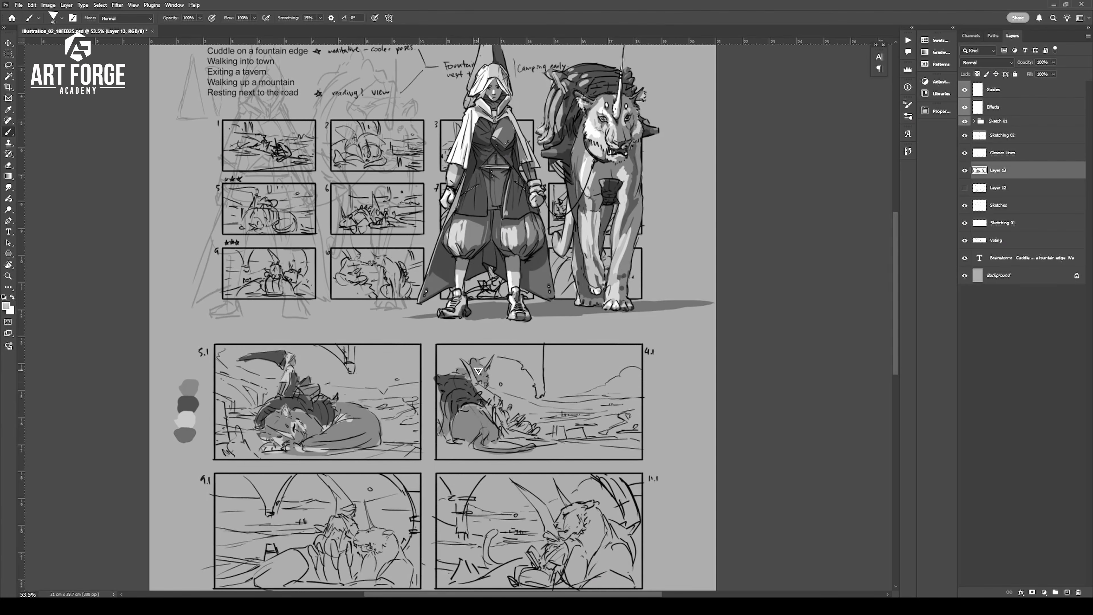
Step: Block in the seated character and dark cloak in thumbnail 4.1 on Layer 13 with sampled light and dark greys
{"action": "left_click", "coordinate": [307, 387], "text": "alt"}
{"action": "key", "text": "bracketleft"}
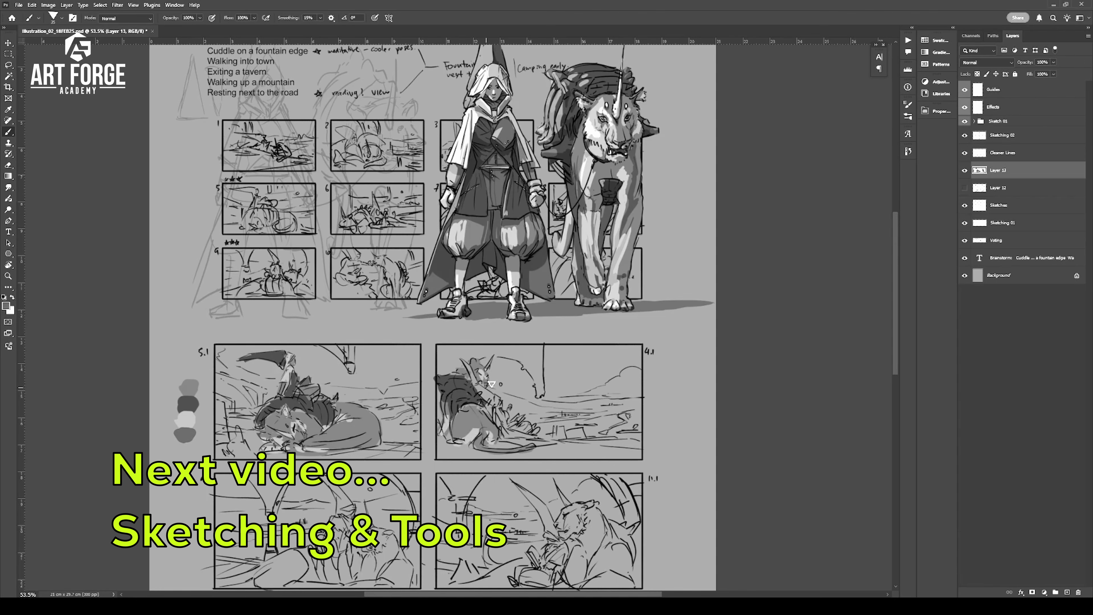
{"action": "scroll", "coordinate": [410, 444], "scroll_direction": "up", "scroll_amount": 3}
{"action": "left_click", "coordinate": [237, 330], "text": "alt"}
{"action": "mouse_move", "coordinate": [478, 339]}
{"action": "left_mouse_down"}
{"action": "mouse_move", "coordinate": [511, 386]}
{"action": "mouse_move", "coordinate": [586, 444]}
{"action": "left_mouse_up"}
{"action": "left_click", "coordinate": [124, 393], "text": "alt"}
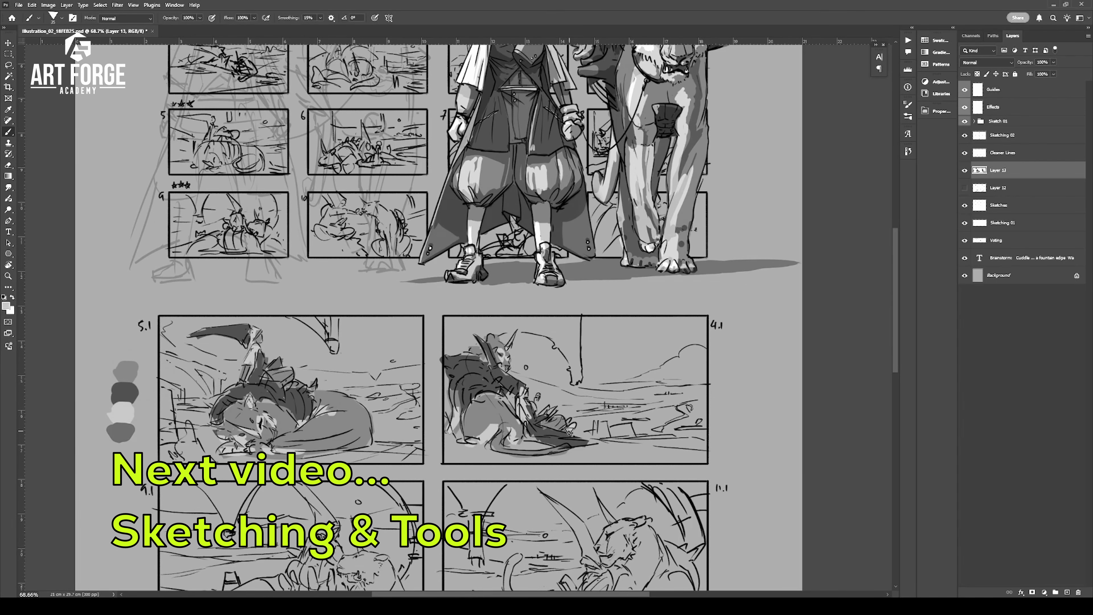
Step: Block in the character's hat and the animal's mane in thumbnail 9.1 with dark grey
{"action": "left_click_drag", "start_coordinate": [535, 422], "coordinate": [548, 425]}
{"action": "left_click_drag", "start_coordinate": [548, 425], "coordinate": [595, 301]}
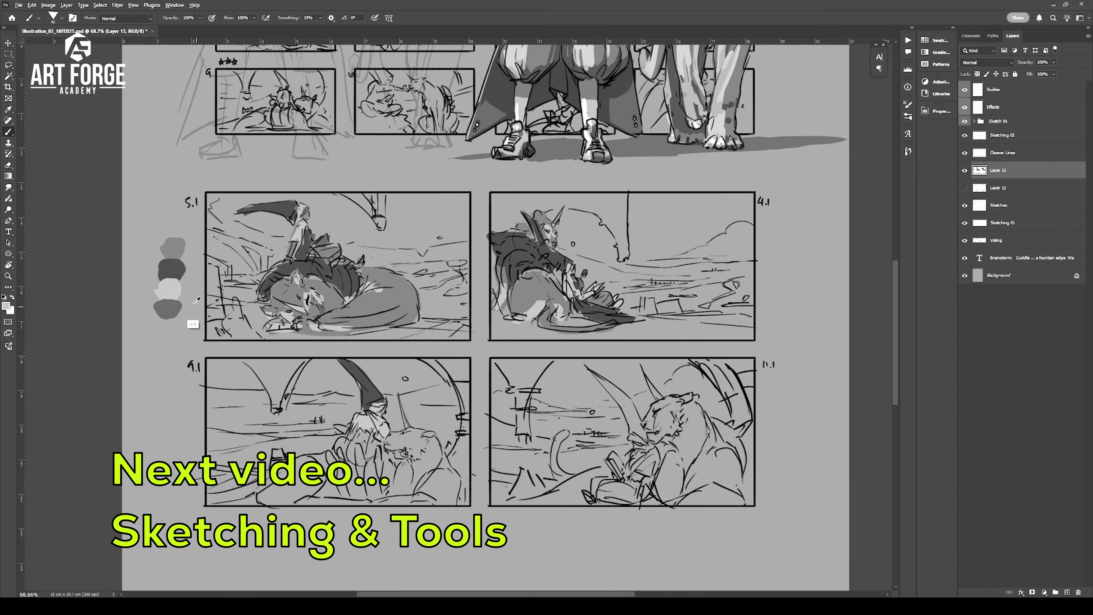
{"action": "key", "text": "]"}
{"action": "mouse_move", "coordinate": [376, 454]}
{"action": "left_mouse_down"}
{"action": "mouse_move", "coordinate": [400, 486]}
{"action": "mouse_move", "coordinate": [388, 504]}
{"action": "left_mouse_up"}
Step: Fill the animal's head and body in thumbnail 9.1 with mid grey and add light patches to its face
{"action": "left_click", "coordinate": [171, 283], "text": "alt"}
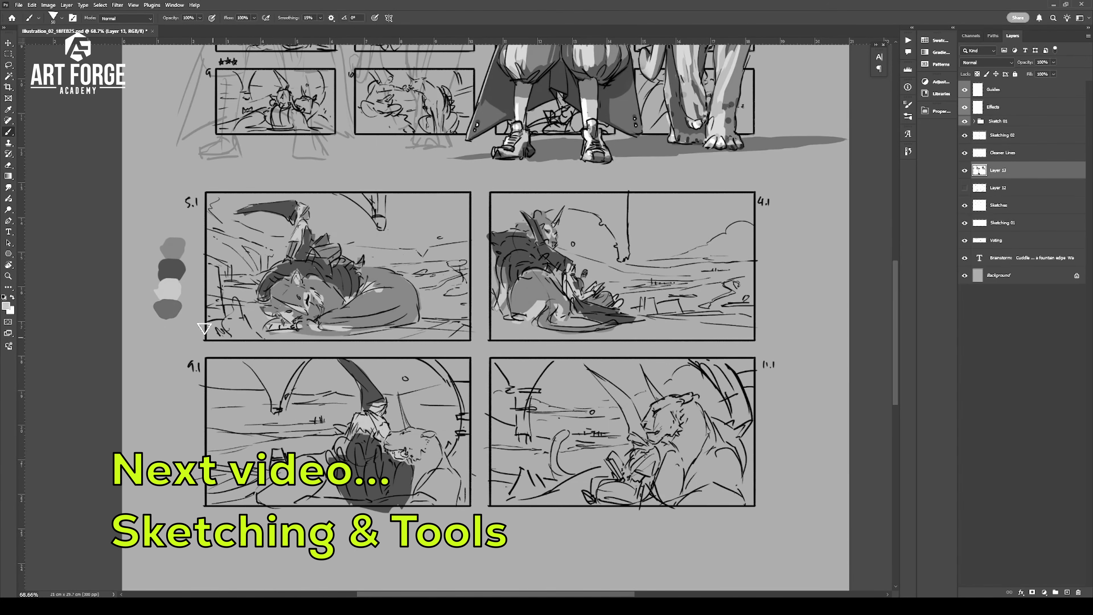
{"action": "left_click", "coordinate": [231, 264], "text": "alt"}
{"action": "key", "text": "]"}
{"action": "mouse_move", "coordinate": [388, 444]}
{"action": "left_mouse_down"}
{"action": "mouse_move", "coordinate": [450, 482]}
{"action": "mouse_move", "coordinate": [427, 468]}
{"action": "left_mouse_up"}
{"action": "key", "text": "]"}
{"action": "key", "text": "]"}
{"action": "left_click_drag", "start_coordinate": [303, 500], "coordinate": [301, 488]}
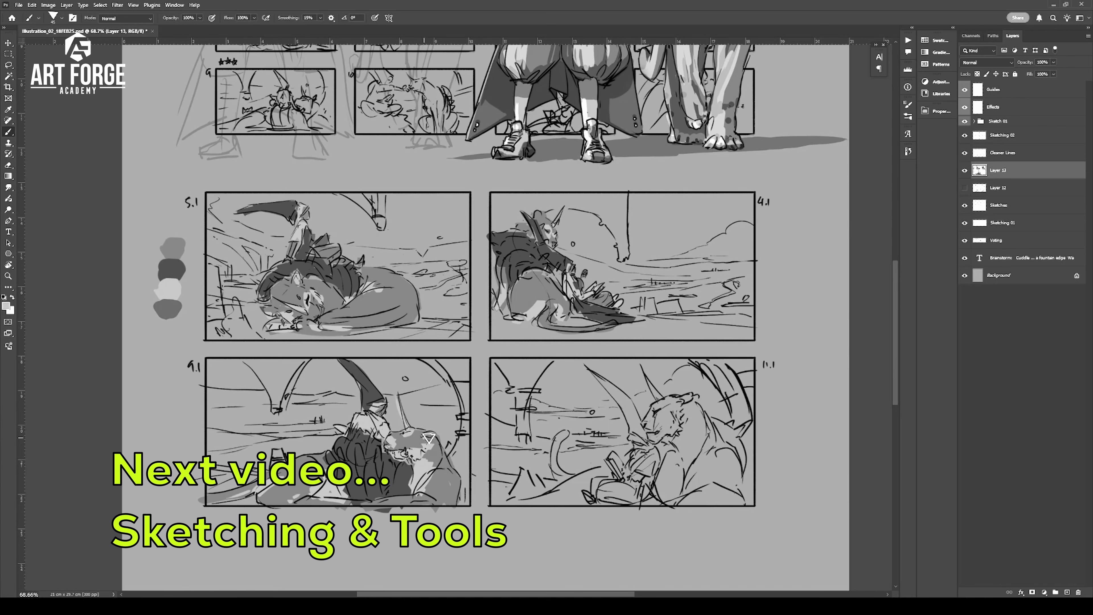
{"action": "left_click_drag", "start_coordinate": [381, 502], "coordinate": [291, 518]}
{"action": "left_click", "coordinate": [451, 283], "text": "alt"}
{"action": "left_click_drag", "start_coordinate": [452, 292], "coordinate": [431, 266]}
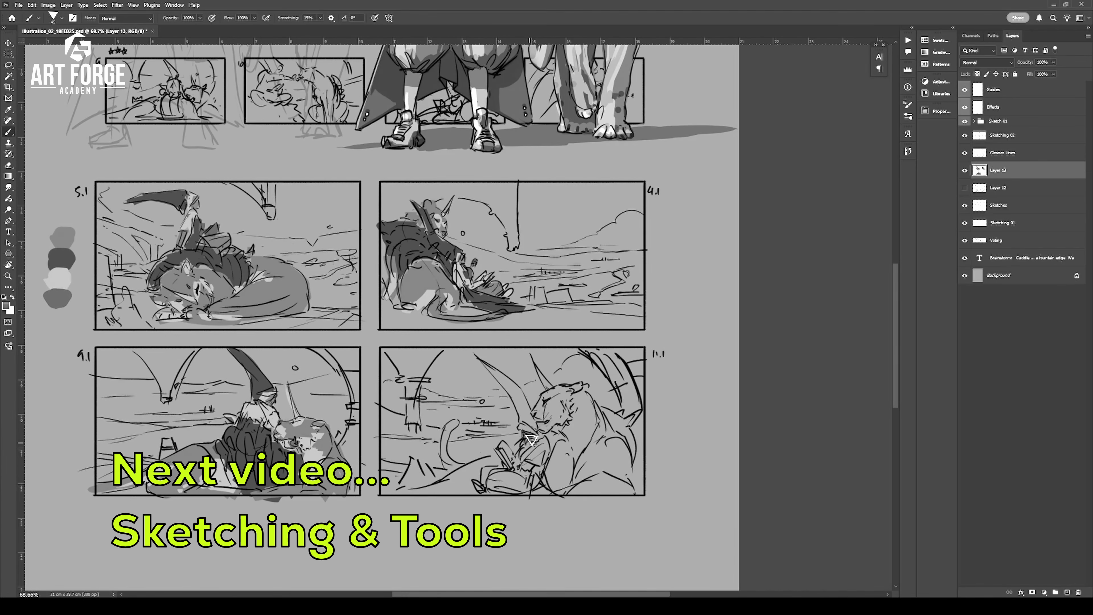